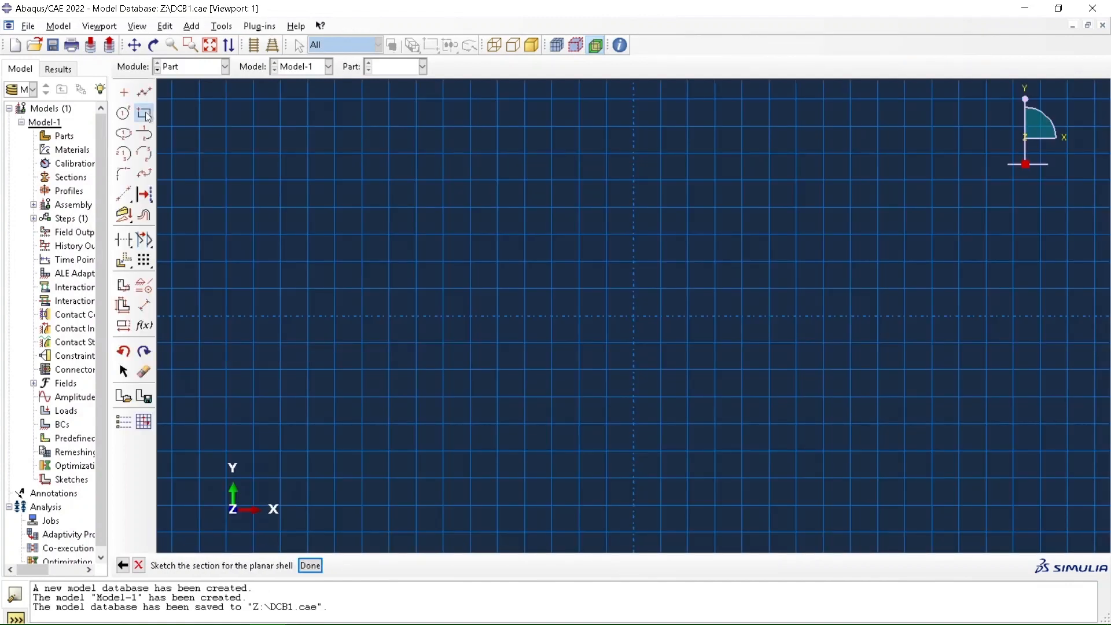
Sketch a rectangle from the origin to 0.29, 0.0125 and finish the planar shell part
{"action": "left_click", "coordinate": [144, 113]}
{"action": "left_click", "coordinate": [633, 316]}
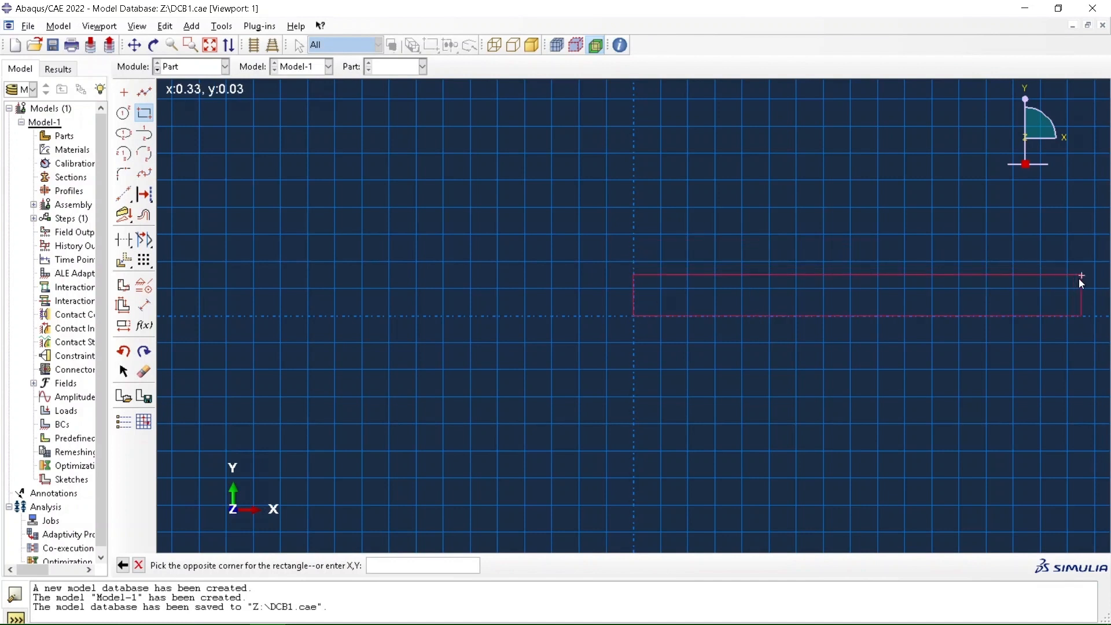
{"action": "type", "text": "0.29, 0.0125"}
{"action": "key", "text": "Return"}
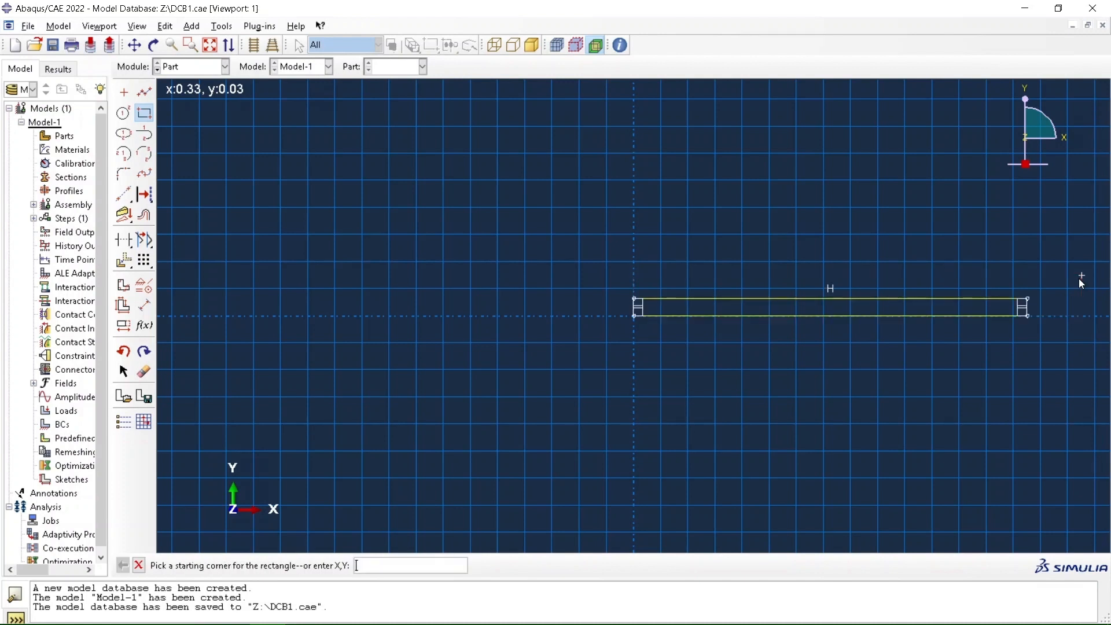
{"action": "left_click", "coordinate": [139, 565]}
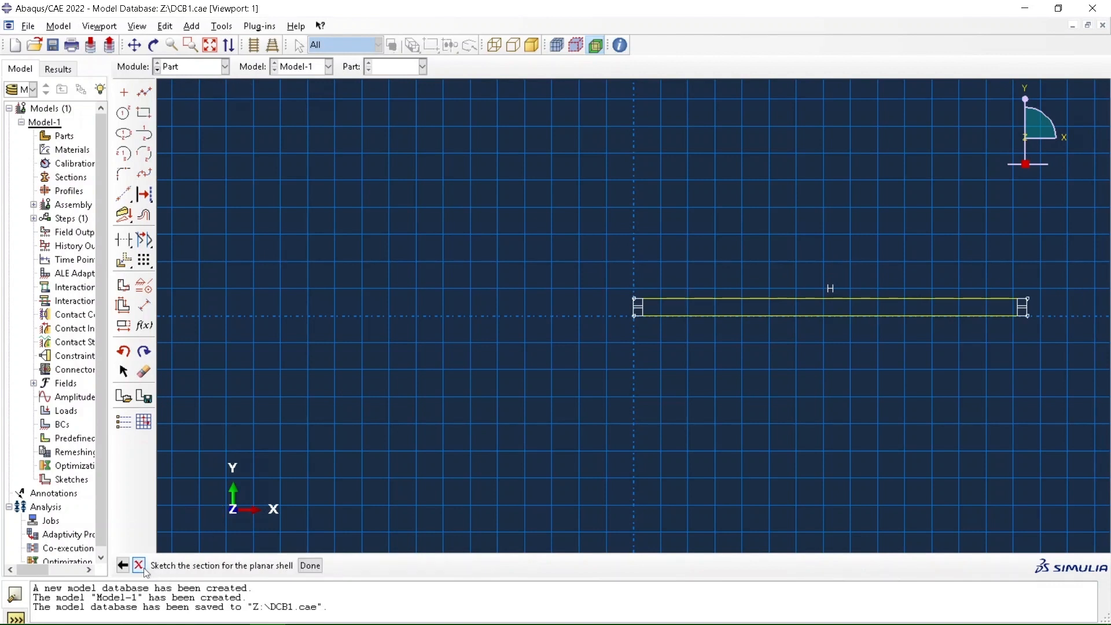
{"action": "left_click", "coordinate": [310, 566]}
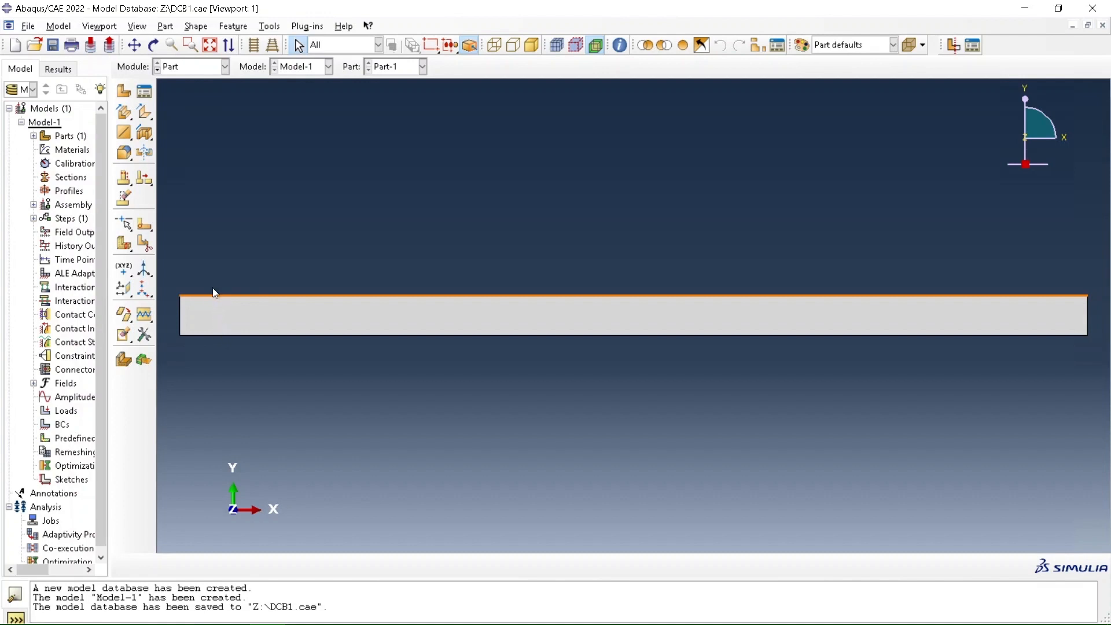
Create a planar wire on the part by sketching a rectangle from its upper-left corner to 0.0127, 0
{"action": "left_click", "coordinate": [125, 134]}
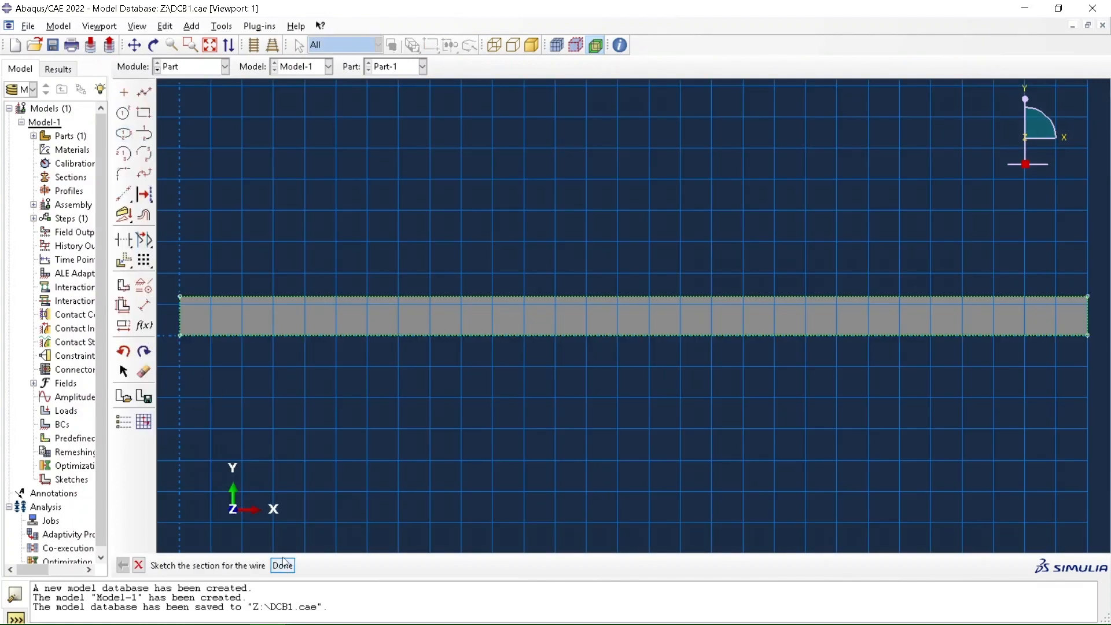
{"action": "left_click", "coordinate": [144, 113]}
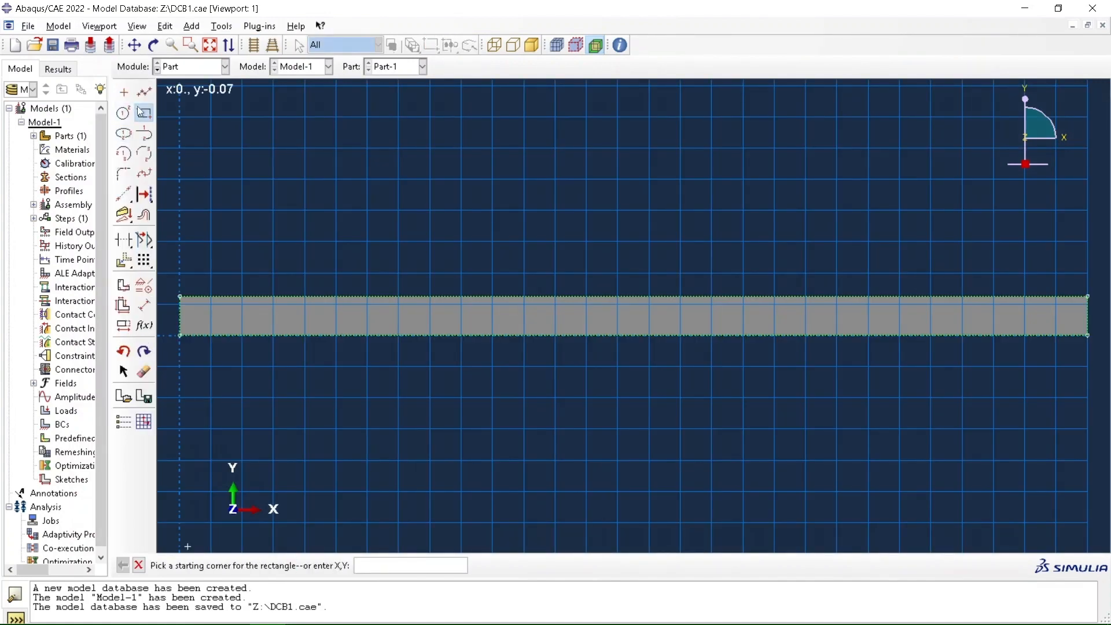
{"action": "left_click", "coordinate": [180, 297]}
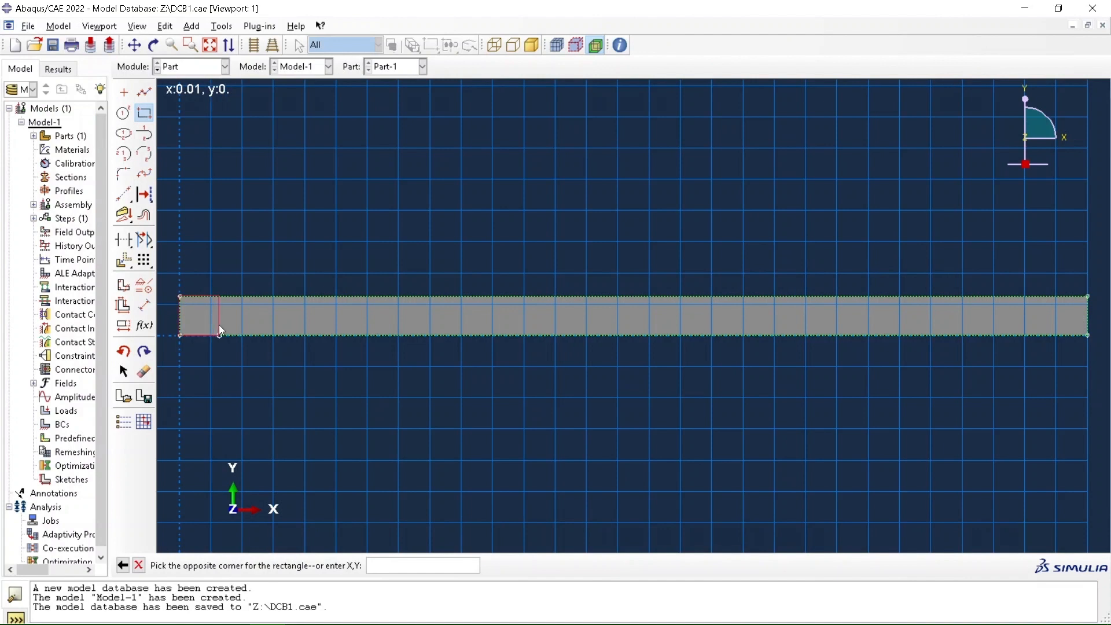
{"action": "type", "text": "0.0127, 0"}
{"action": "key", "text": "Return"}
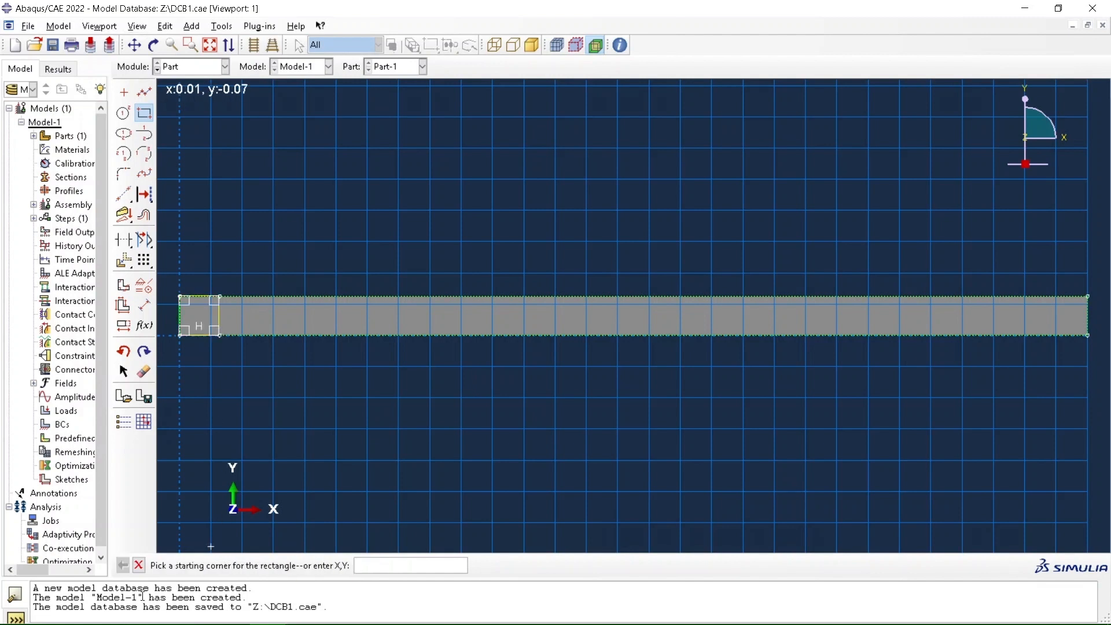
{"action": "left_click", "coordinate": [142, 567]}
{"action": "left_click", "coordinate": [280, 565]}
Create an imprinted polyline wire across the part, joining the upper and lower vertices at x = 0.0127
{"action": "left_click_drag", "start_coordinate": [124, 132], "coordinate": [165, 140]}
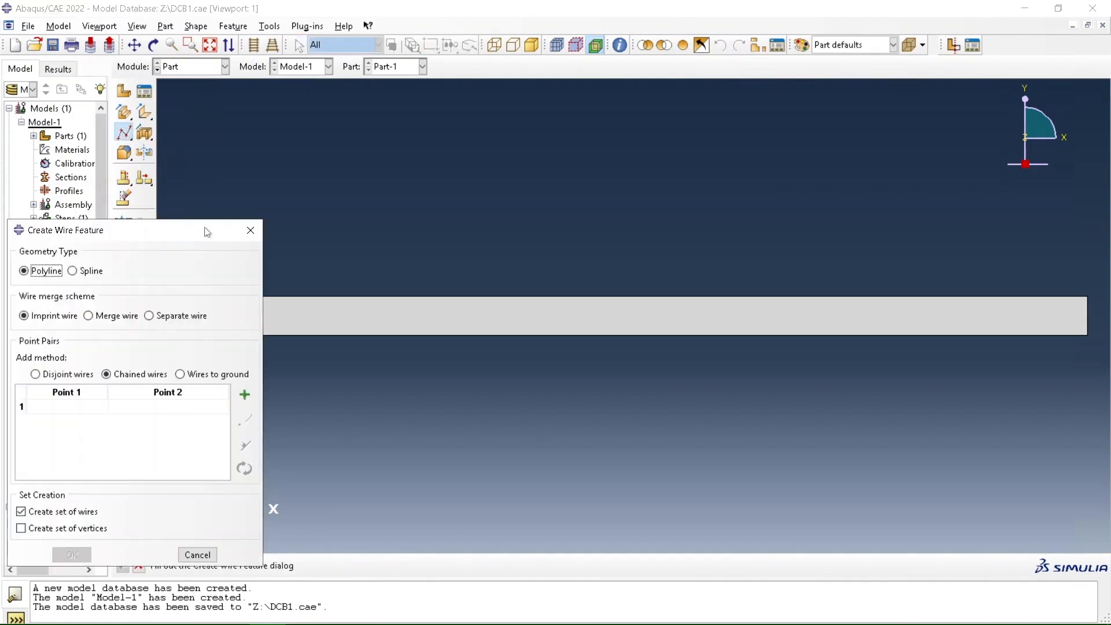
{"action": "left_click", "coordinate": [244, 395]}
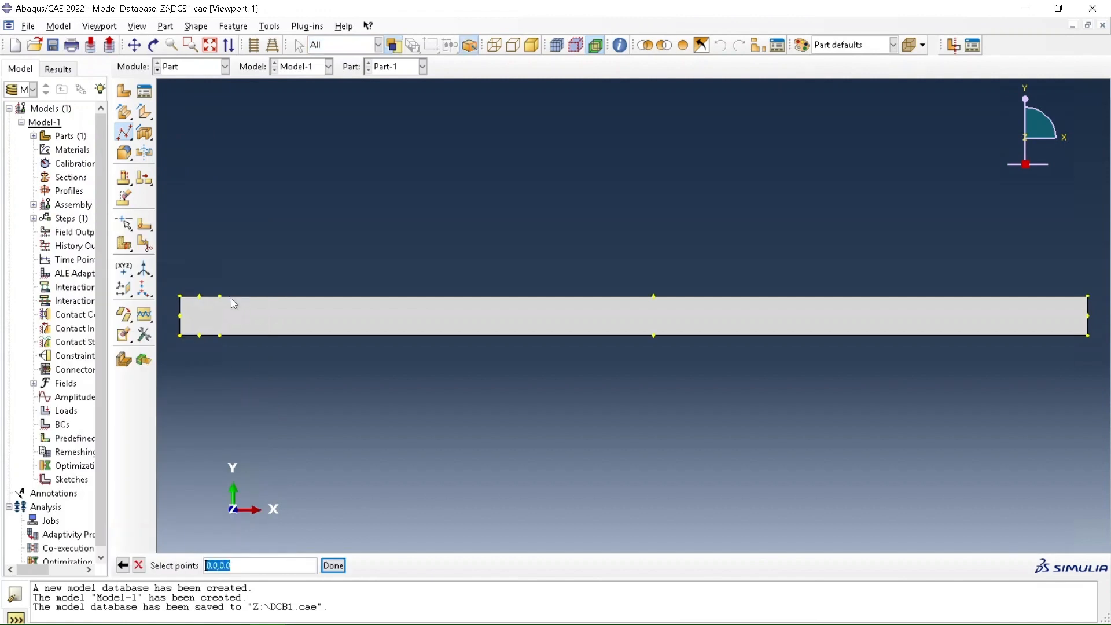
{"action": "left_click", "coordinate": [220, 296]}
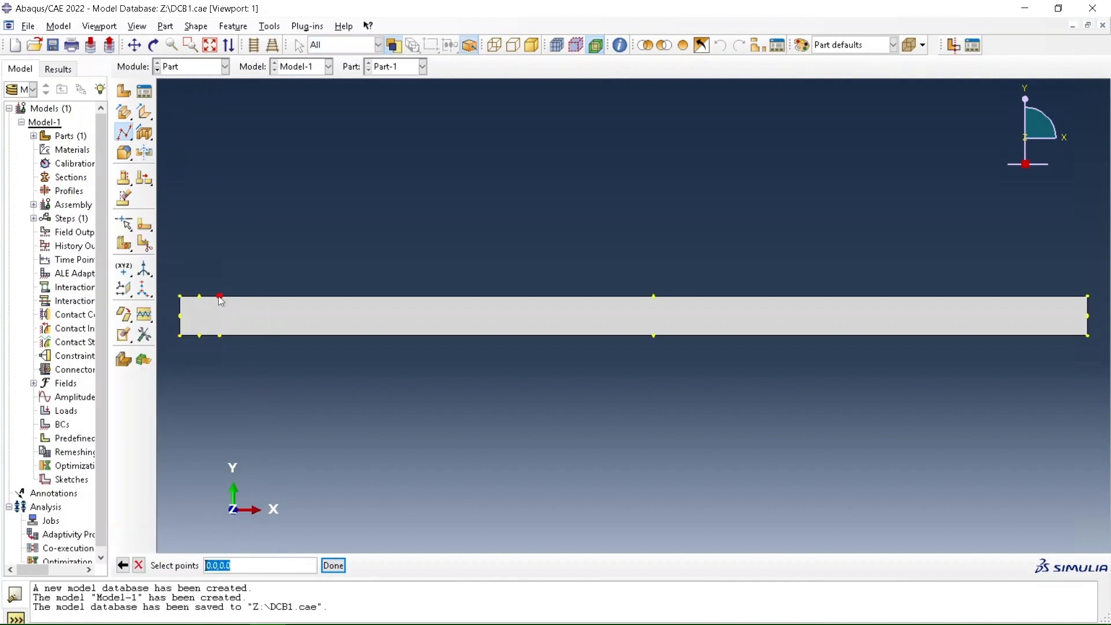
{"action": "left_click", "coordinate": [220, 335]}
{"action": "left_click", "coordinate": [333, 566]}
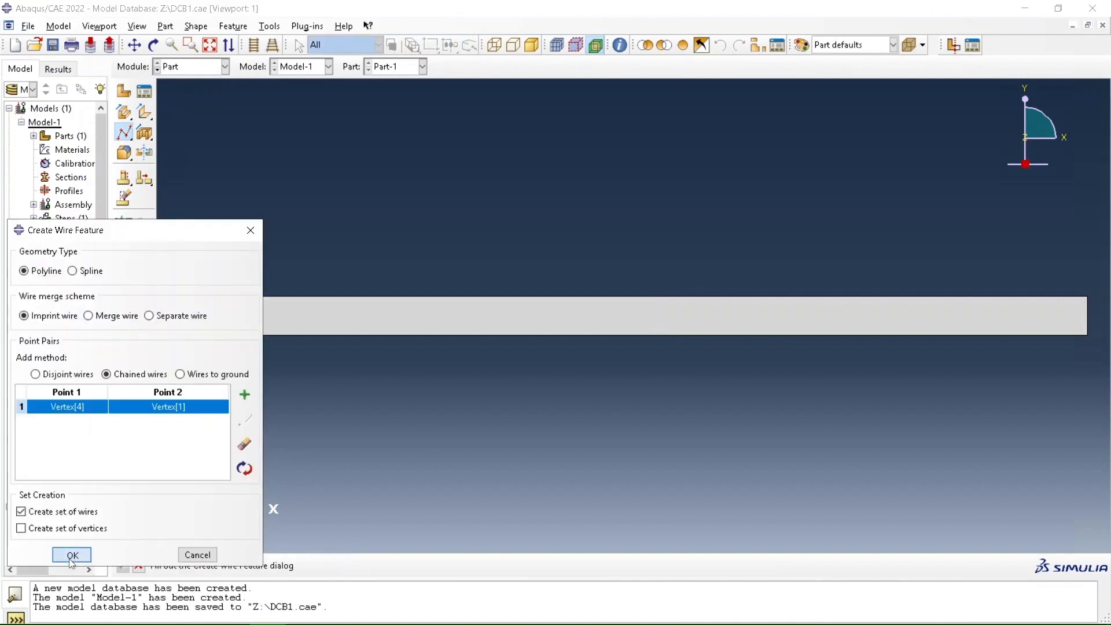
{"action": "left_click", "coordinate": [72, 555]}
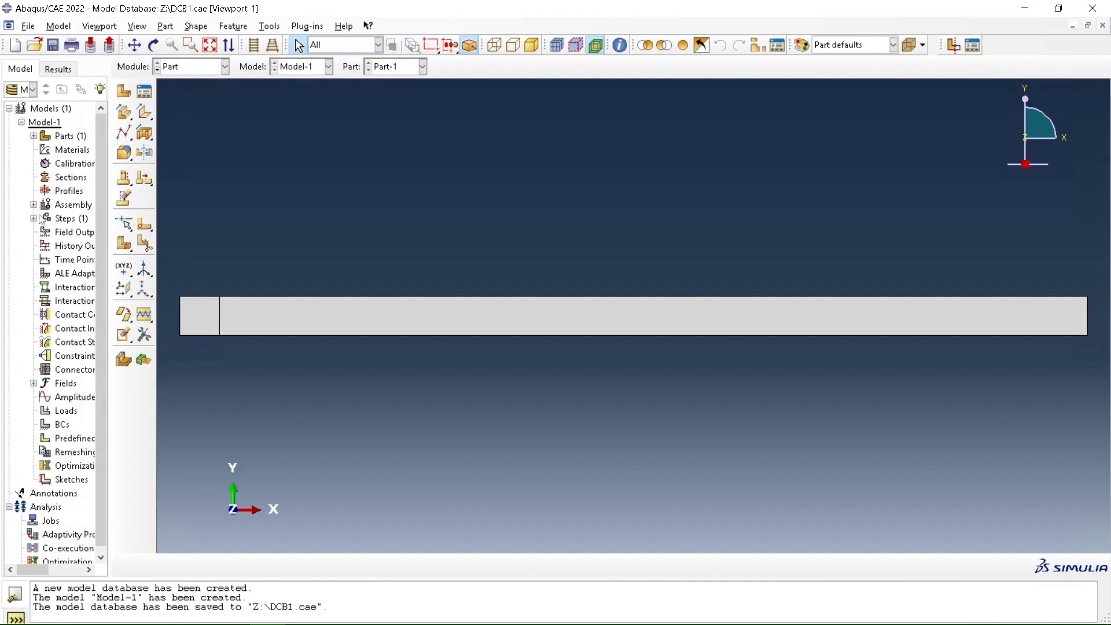
Create a second 2D planar deformable shell part from a rectangle running from the origin to 0.2373, 0.0002
{"action": "left_click", "coordinate": [124, 92]}
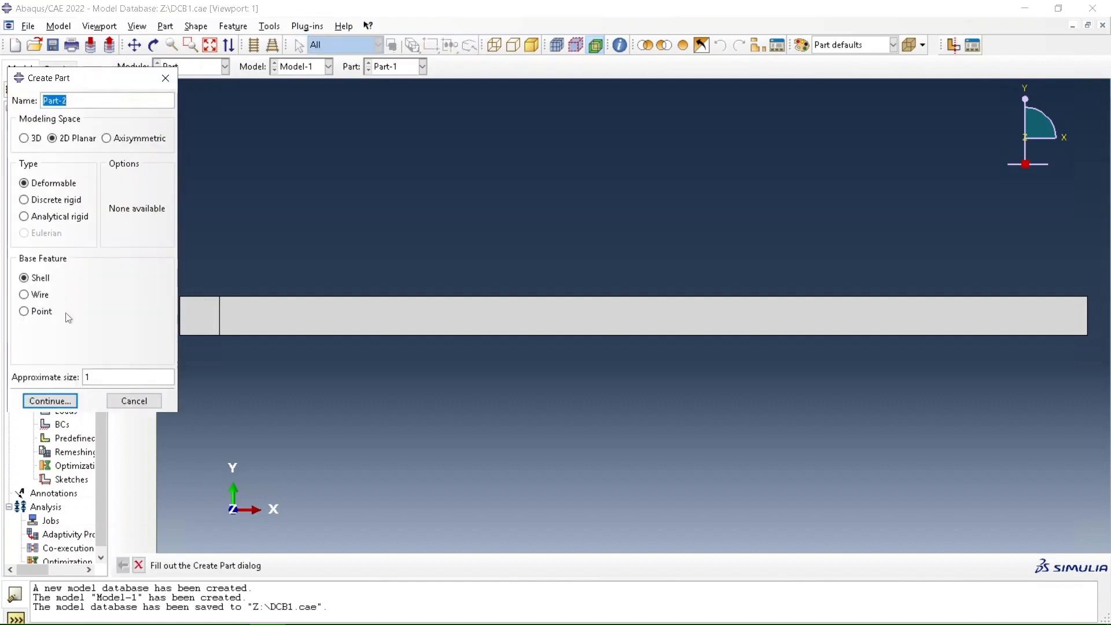
{"action": "left_click", "coordinate": [62, 401]}
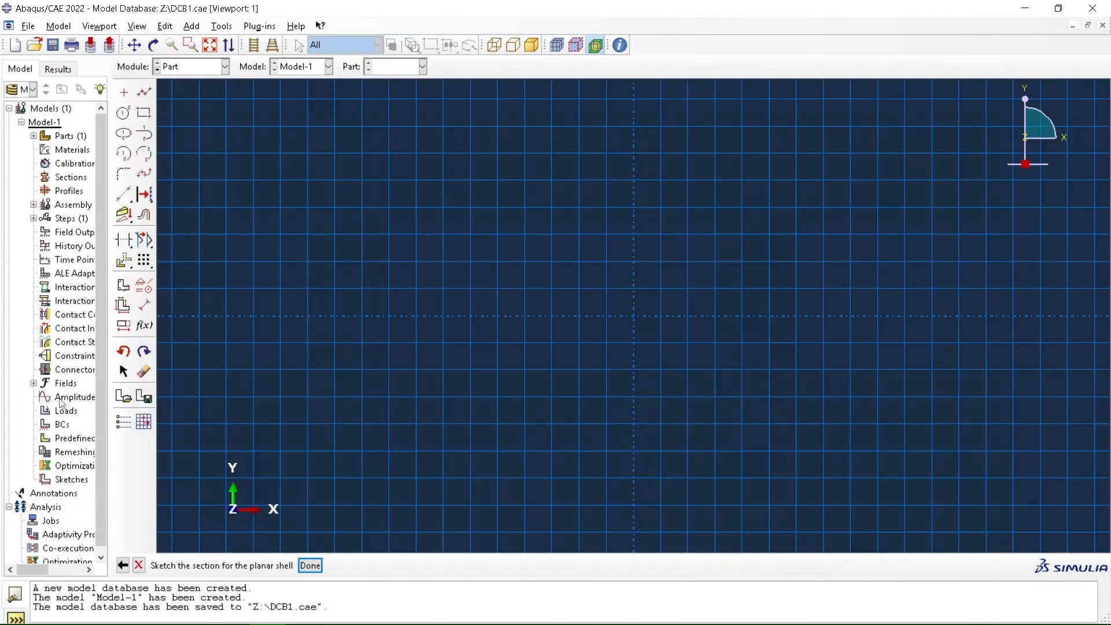
{"action": "left_click", "coordinate": [145, 113]}
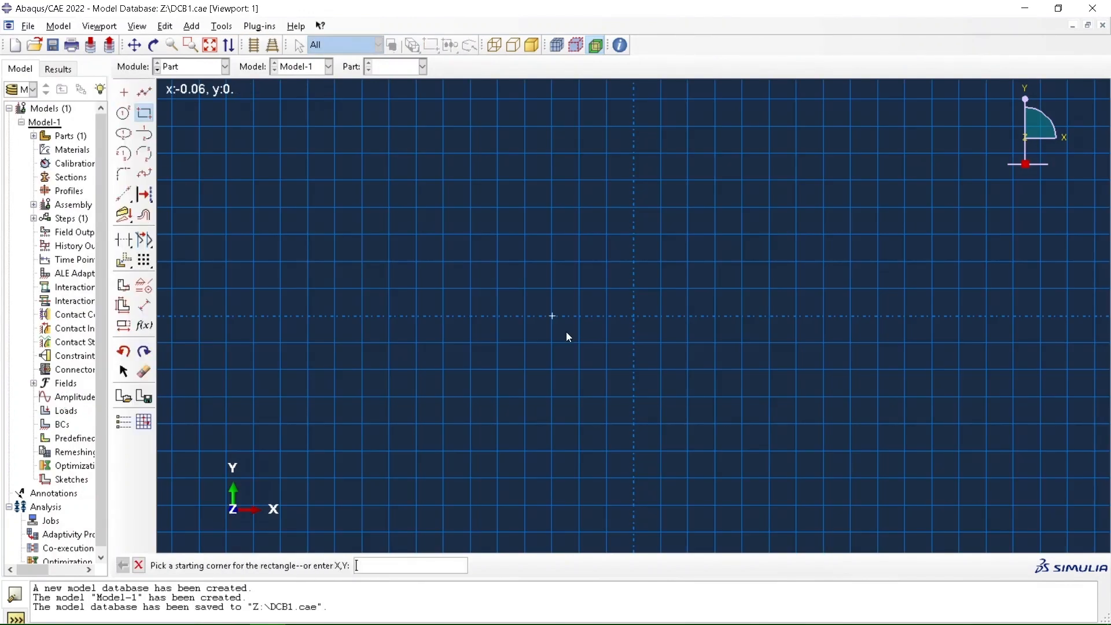
{"action": "left_click", "coordinate": [634, 317]}
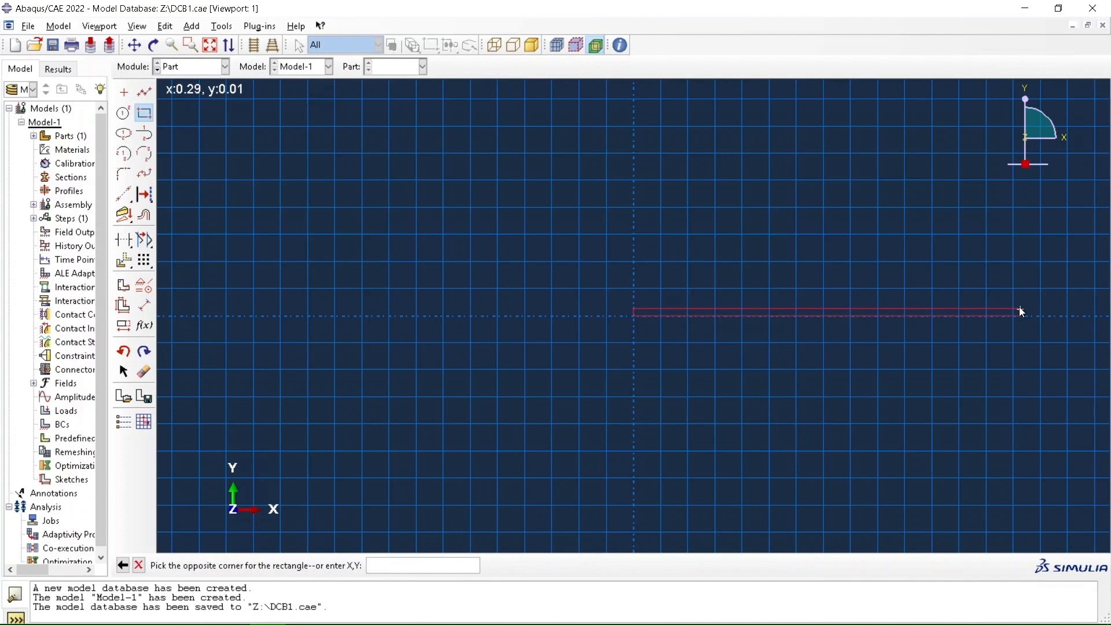
{"action": "type", "text": "0.2373, 0.0002"}
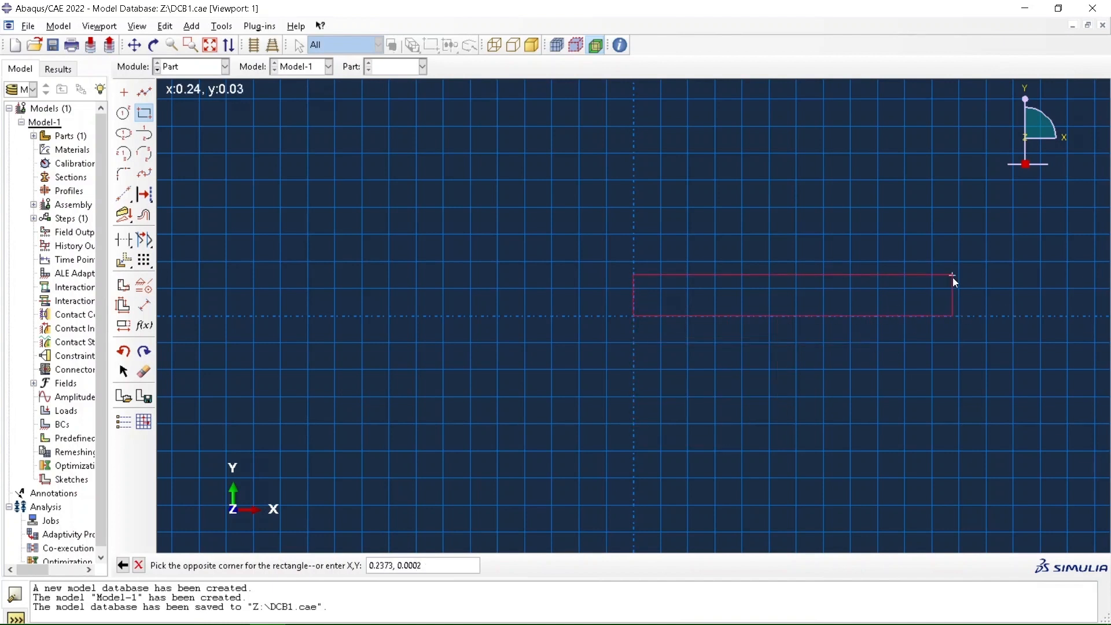
{"action": "key", "text": "Return"}
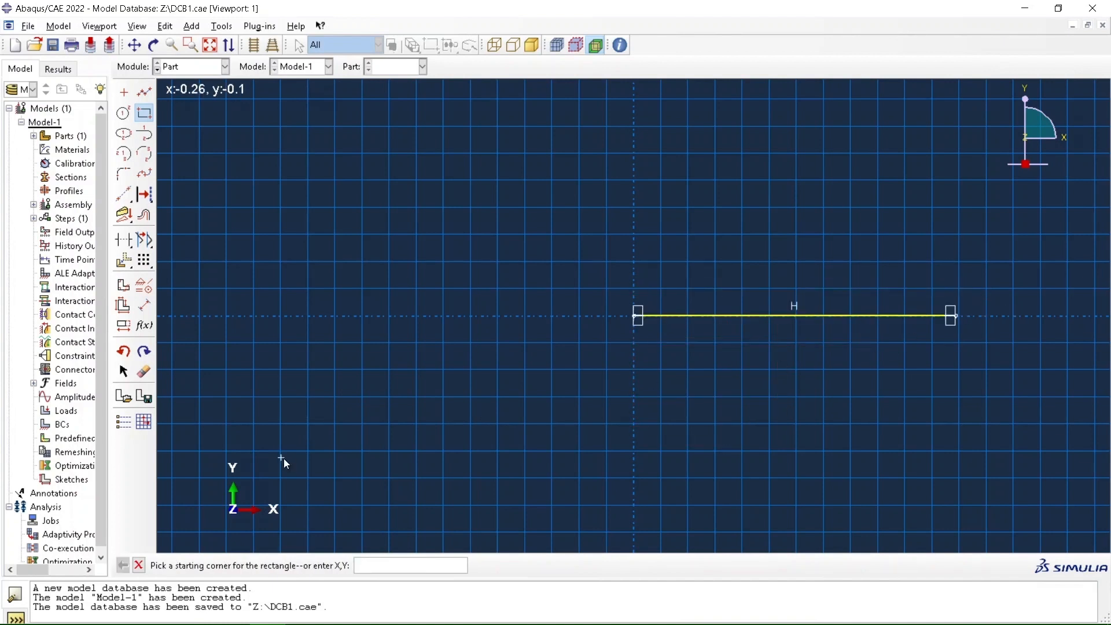
{"action": "left_click", "coordinate": [139, 565]}
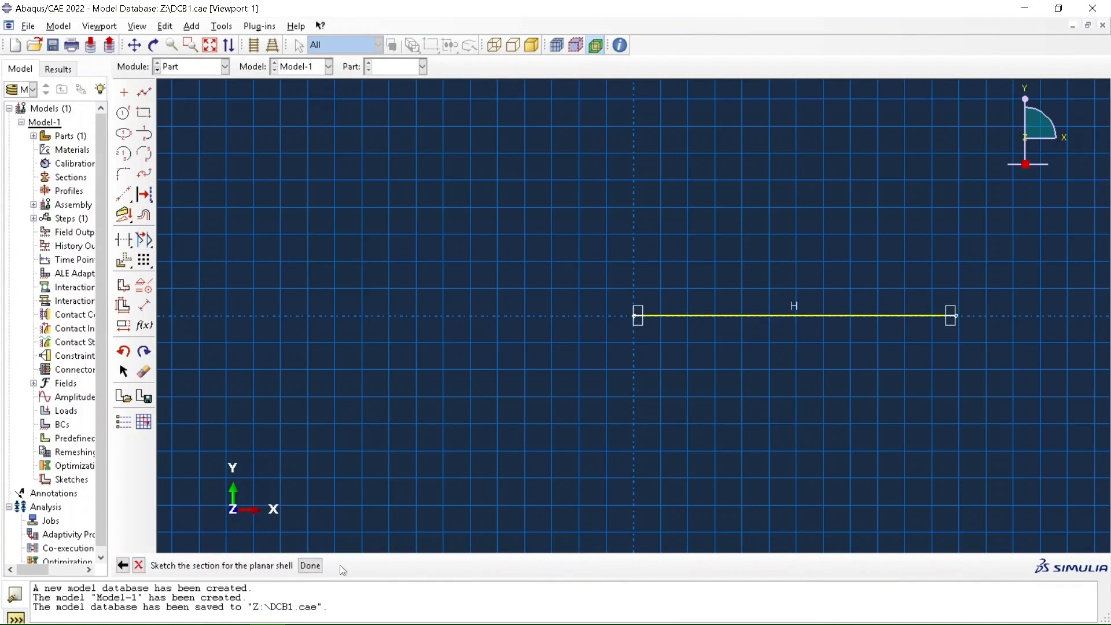
{"action": "left_click", "coordinate": [310, 566]}
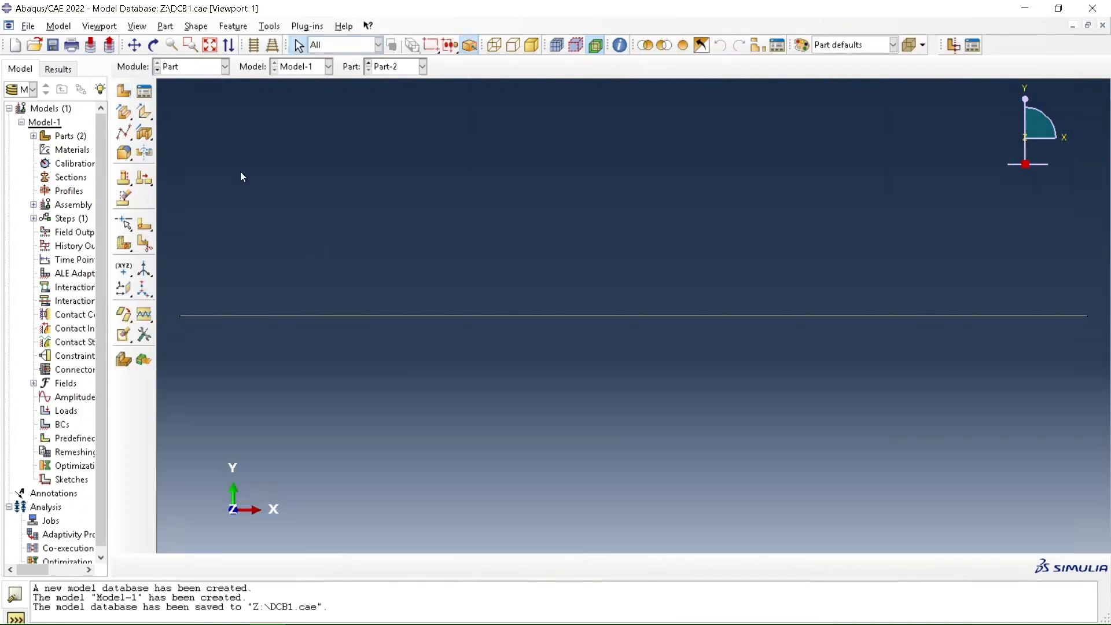
In the Property module, create a material named Steel with a uniform mass density of 7861
{"action": "left_click", "coordinate": [225, 67]}
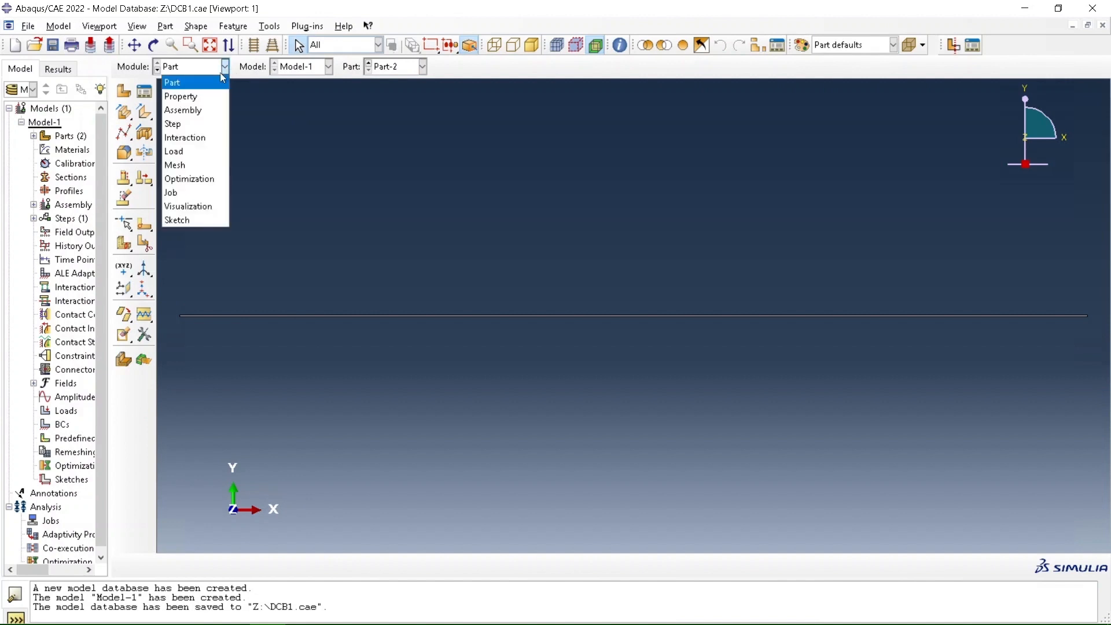
{"action": "left_click", "coordinate": [205, 102]}
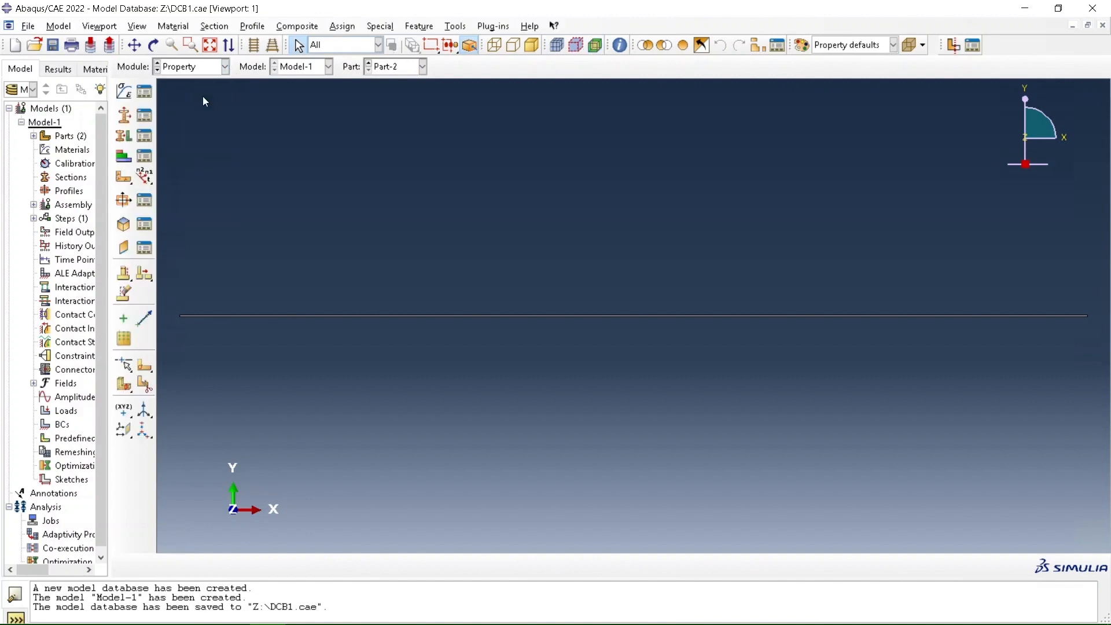
{"action": "left_click", "coordinate": [144, 92]}
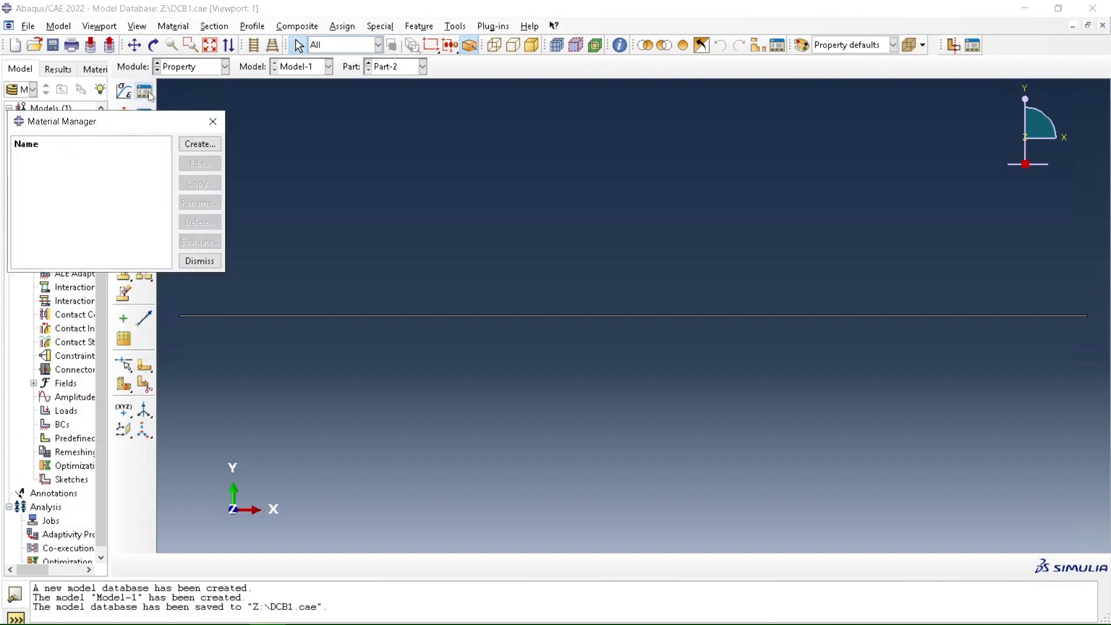
{"action": "left_click", "coordinate": [200, 145]}
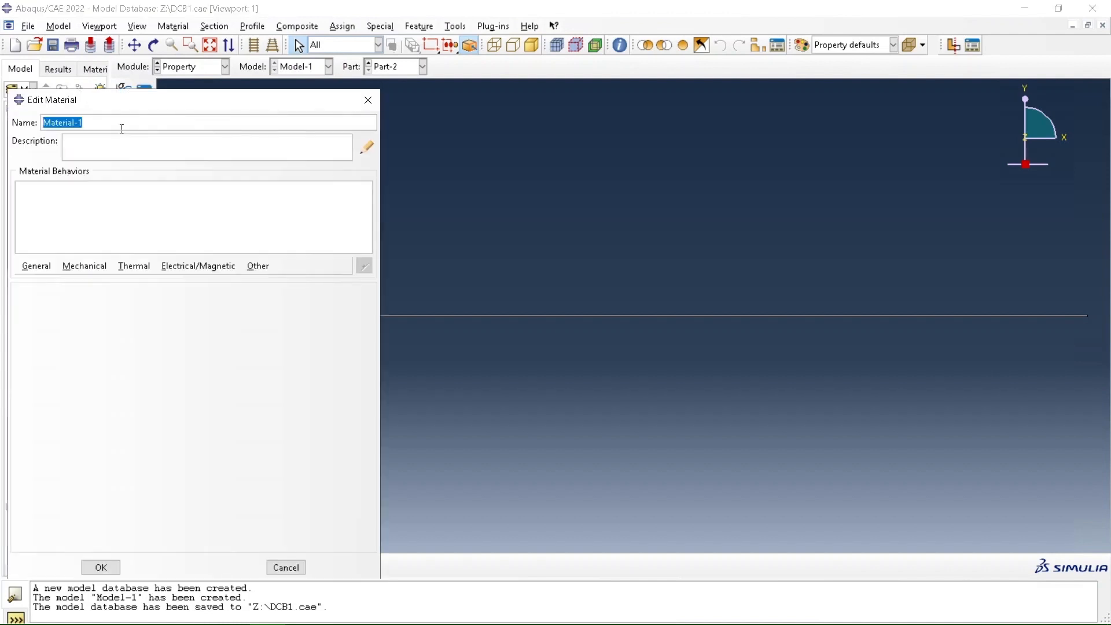
{"action": "type", "text": "Steel"}
{"action": "left_click", "coordinate": [36, 266]}
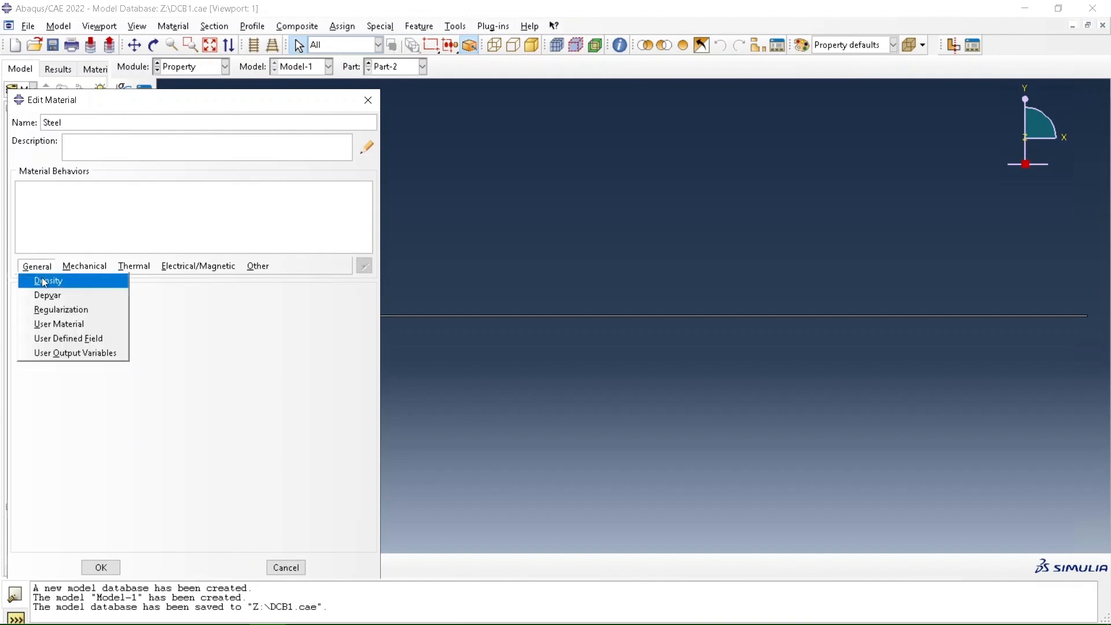
{"action": "left_click", "coordinate": [50, 280]}
{"action": "double_click", "coordinate": [85, 409]}
{"action": "type", "text": "7861"}
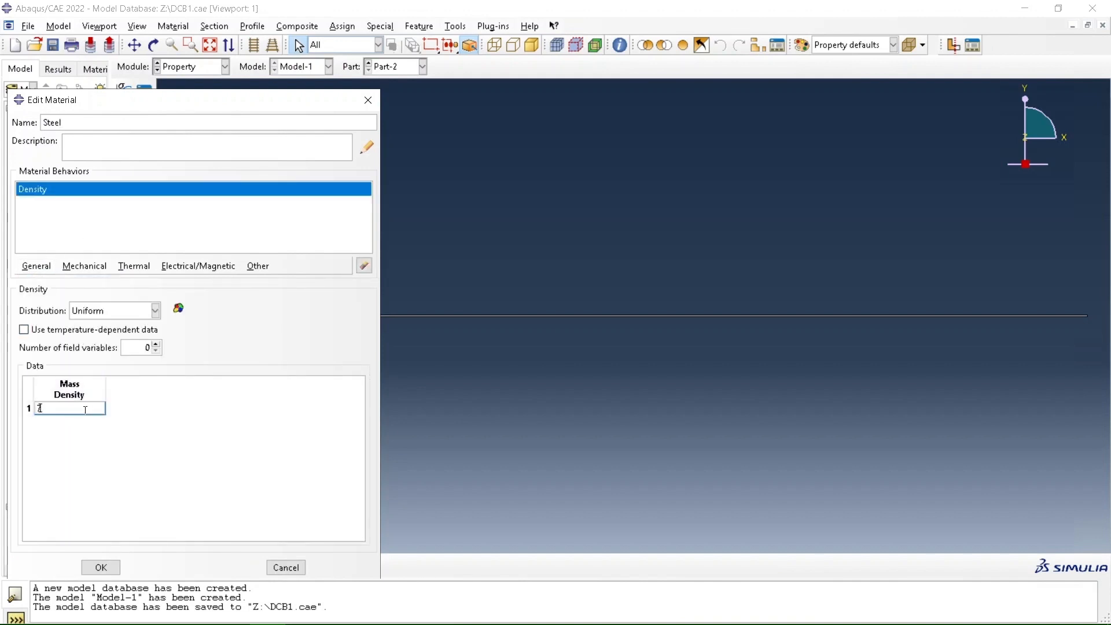
{"action": "left_click", "coordinate": [102, 265]}
{"action": "mouse_move", "coordinate": [122, 283]}
{"action": "left_click", "coordinate": [273, 283]}
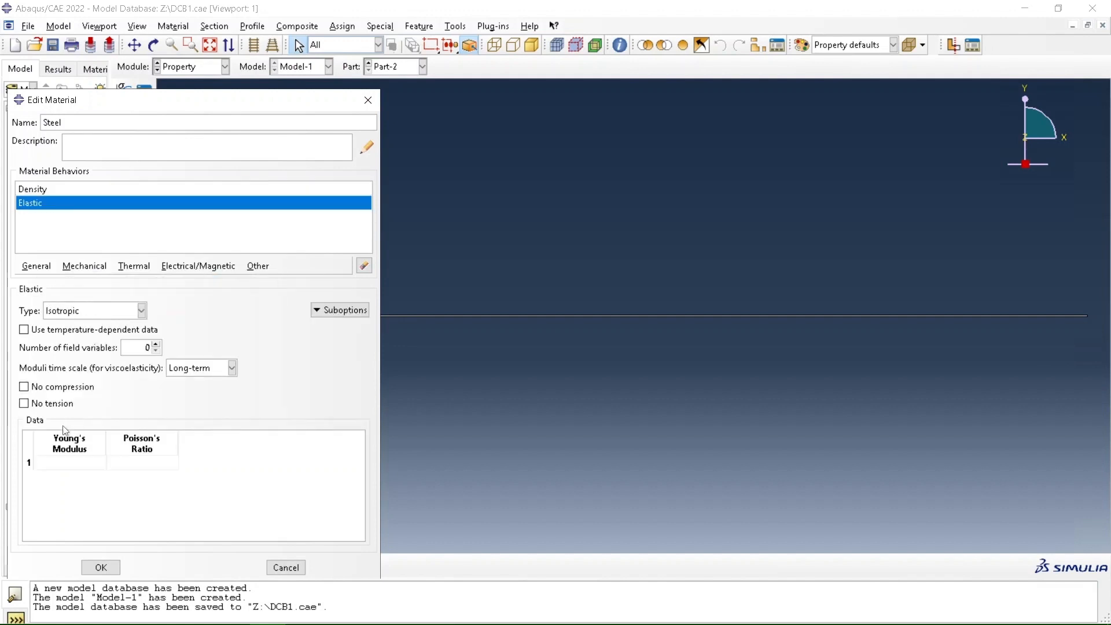
{"action": "double_click", "coordinate": [72, 462]}
{"action": "type", "text": "200000000000"}
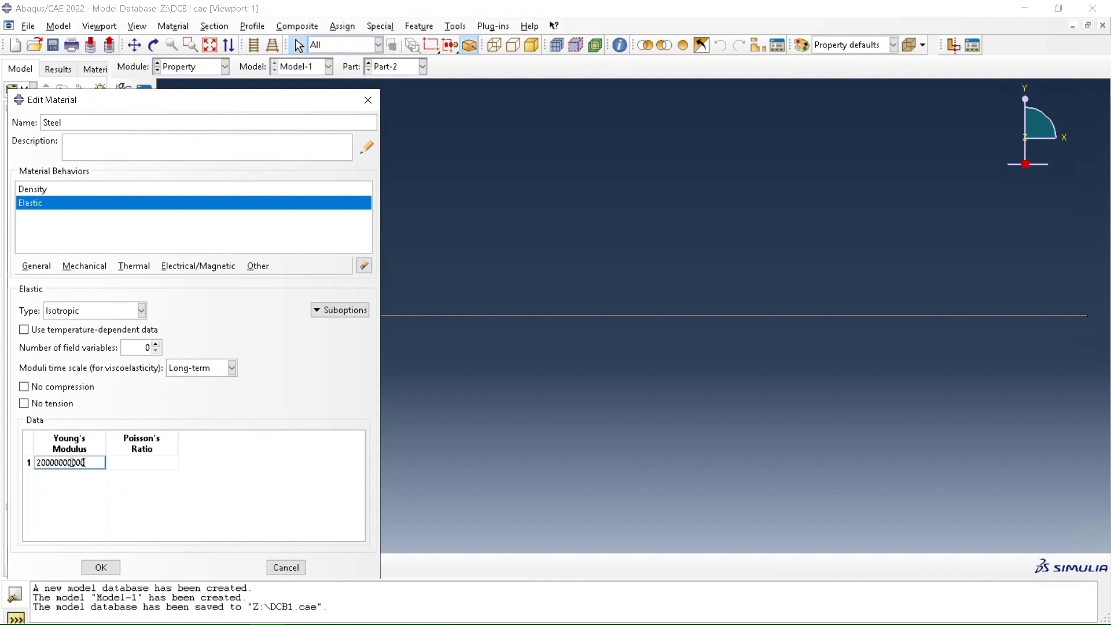
{"action": "type", "text": "0"}
{"action": "key", "text": "BackSpace"}
{"action": "key", "text": "BackSpace"}
{"action": "key", "text": "Tab"}
{"action": "type", "text": "0.3"}
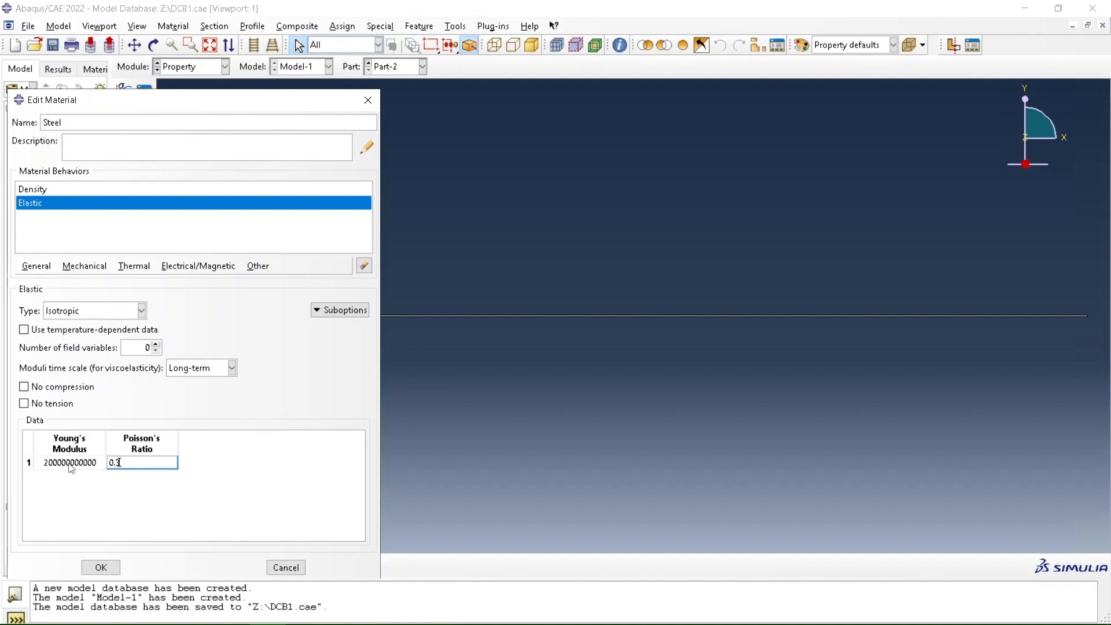
{"action": "left_click", "coordinate": [100, 568]}
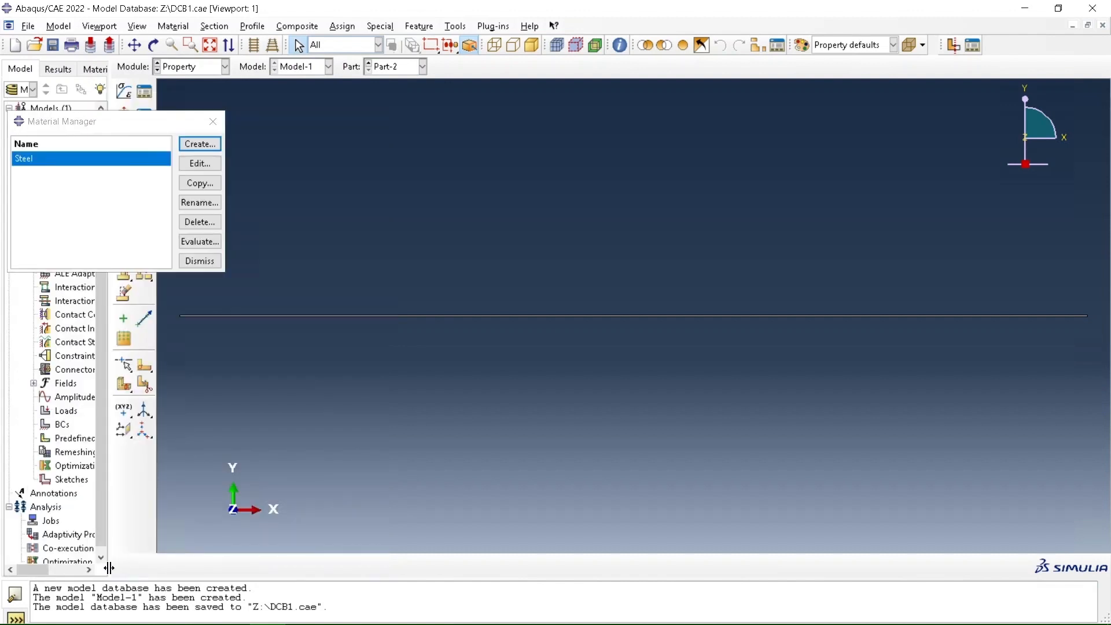
Start a second material and name it Adhesive
{"action": "left_click", "coordinate": [191, 144]}
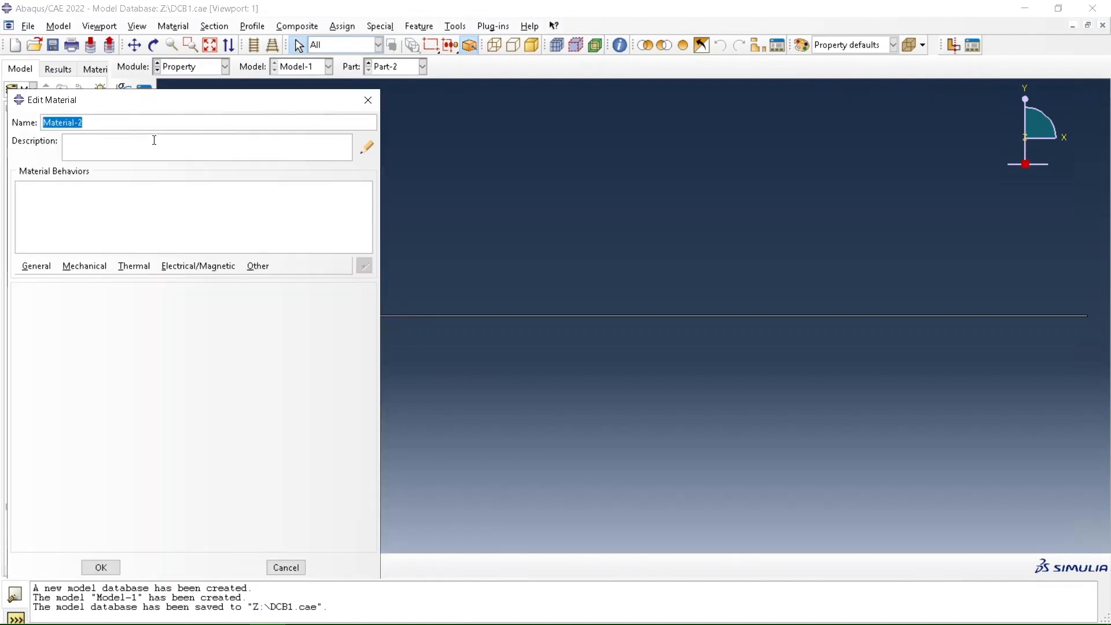
{"action": "type", "text": "aDH"}
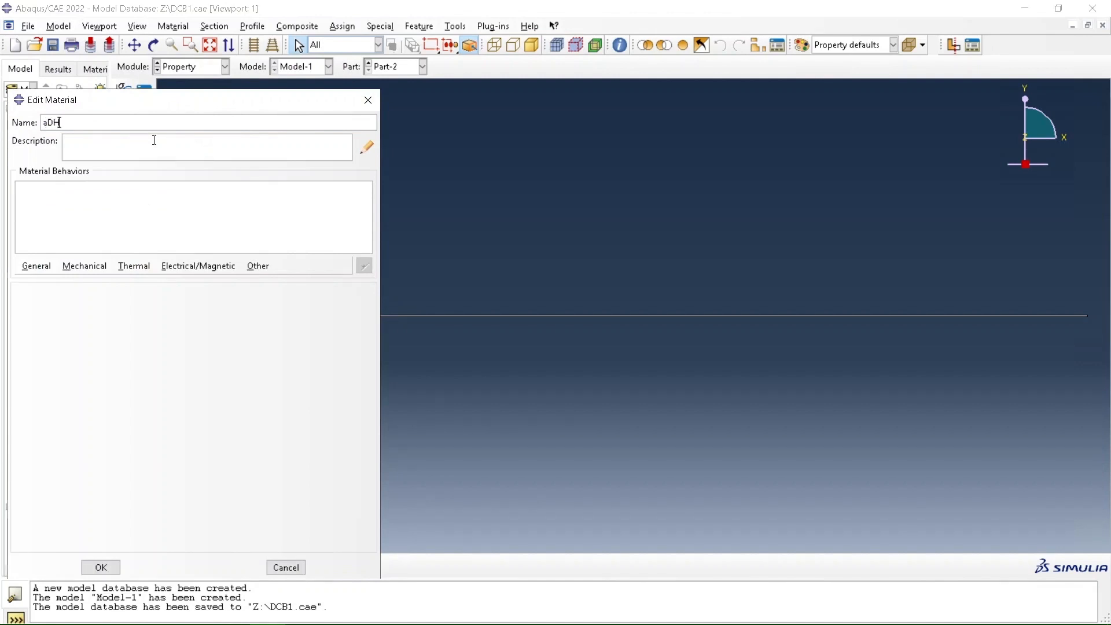
{"action": "type", "text": "ESIVE"}
{"action": "double_click", "coordinate": [63, 122]}
{"action": "type", "text": "Adhesive"}
{"action": "left_click", "coordinate": [85, 266]}
{"action": "mouse_move", "coordinate": [139, 281]}
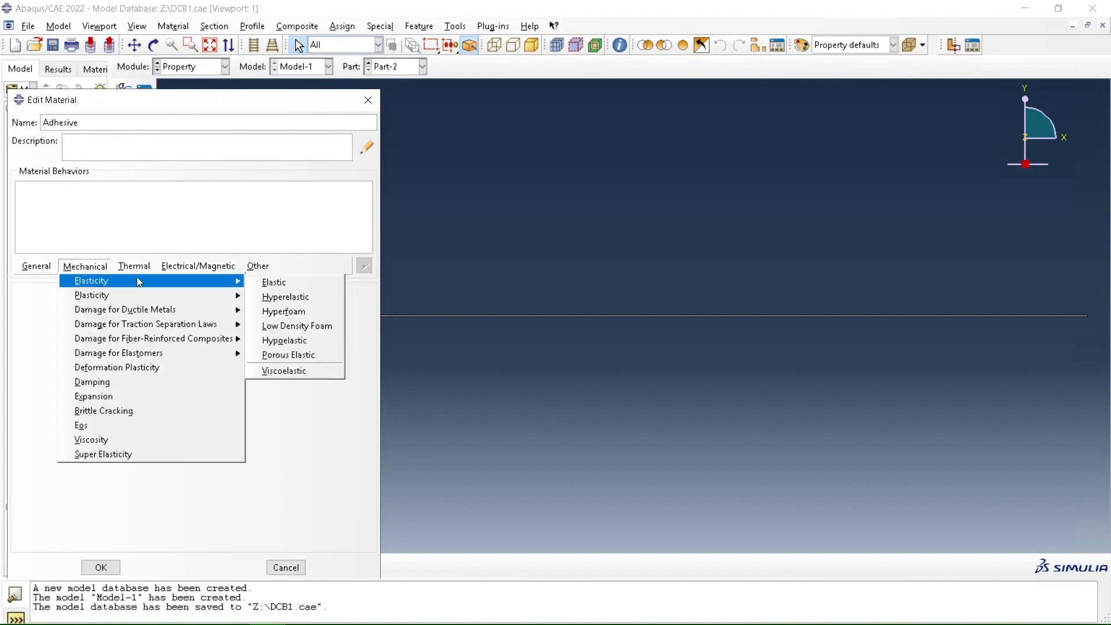
{"action": "left_click", "coordinate": [270, 283]}
{"action": "left_click", "coordinate": [83, 463]}
{"action": "type", "text": "130"}
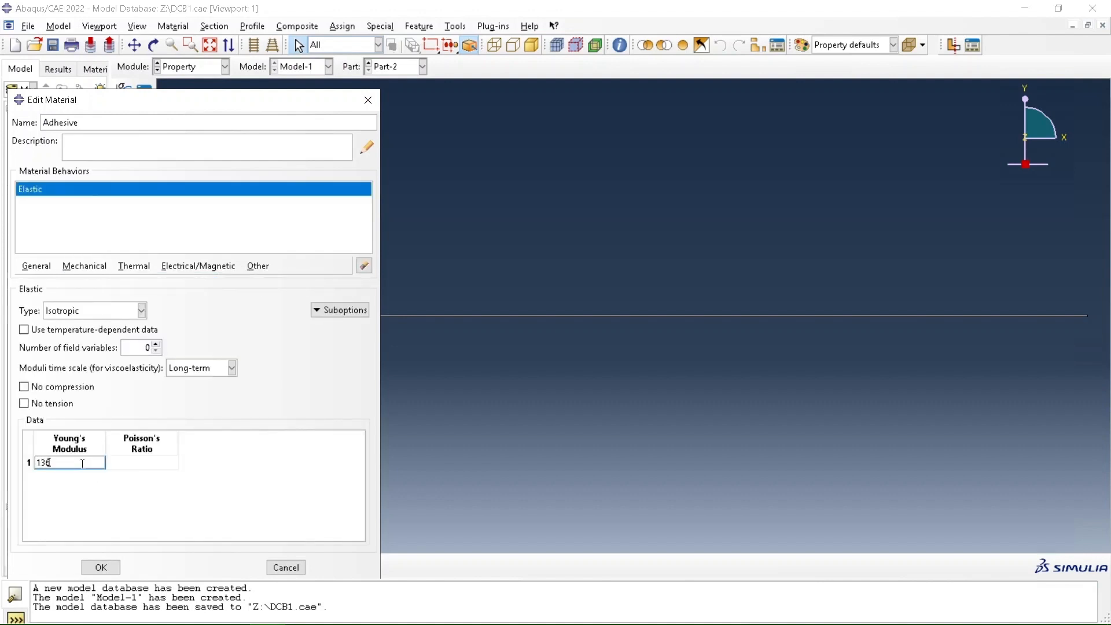
{"action": "type", "text": "3600000"}
{"action": "key", "text": "Tab"}
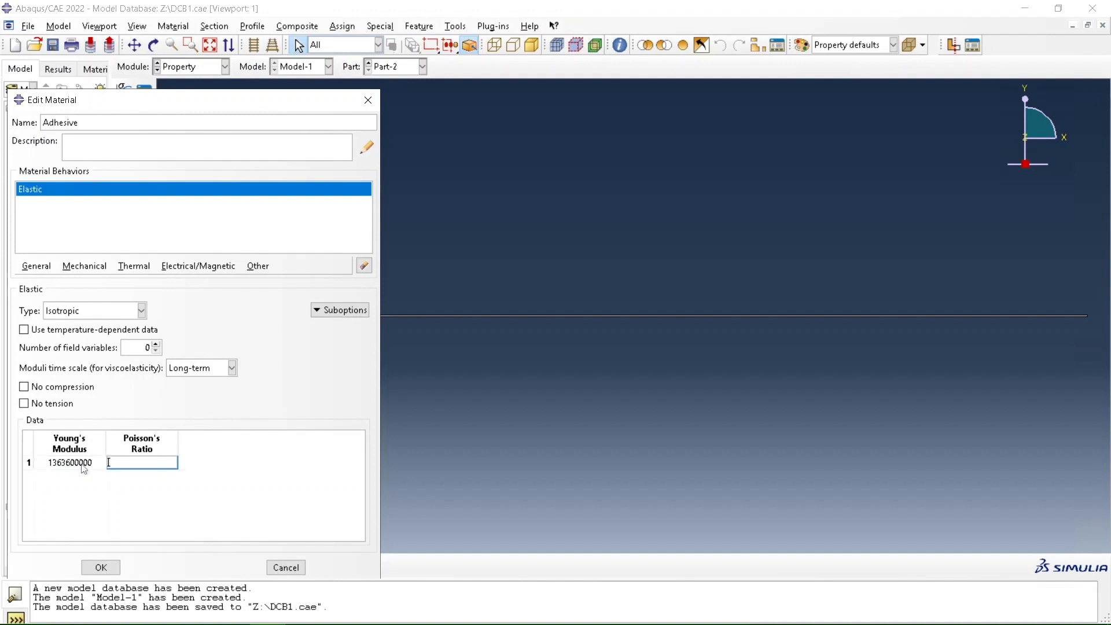
{"action": "type", "text": "0.4"}
{"action": "left_click", "coordinate": [102, 568]}
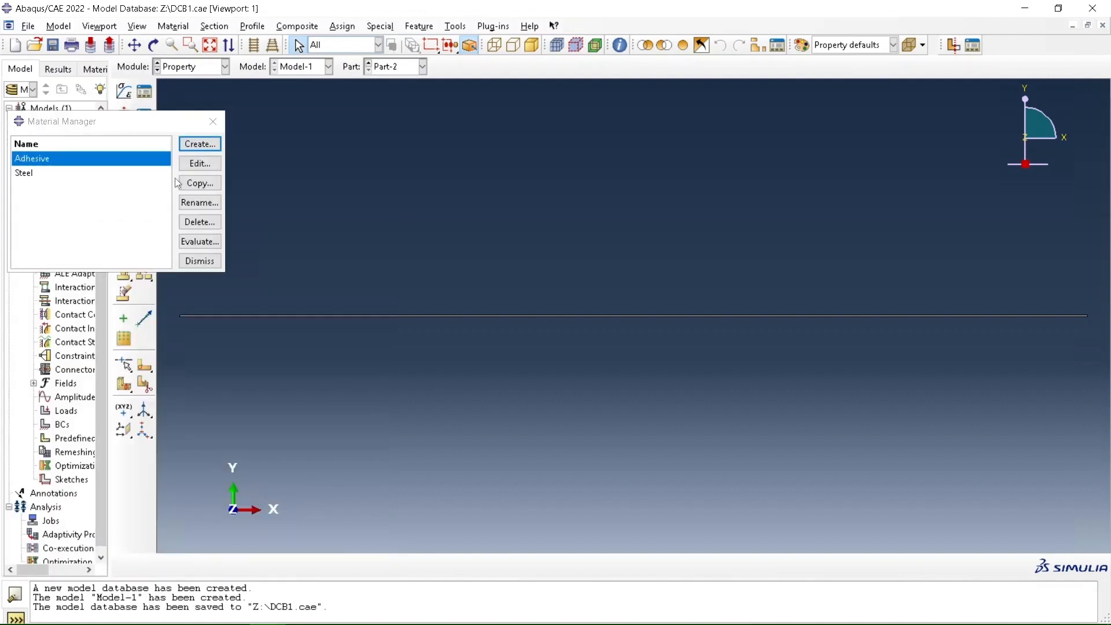
{"action": "left_click", "coordinate": [198, 261]}
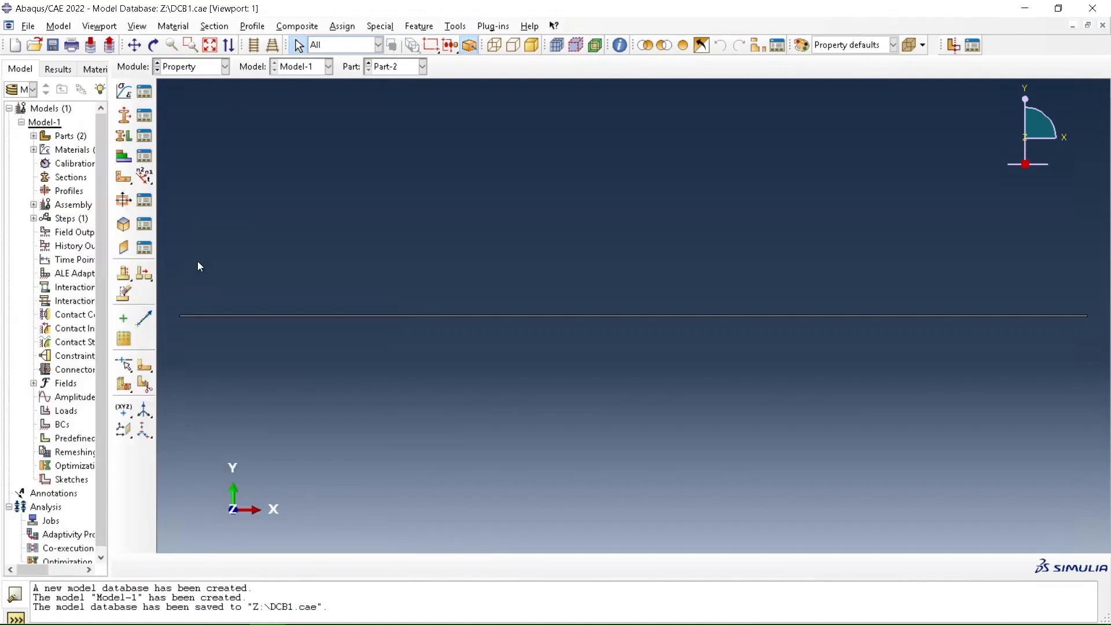
Create a solid homogeneous section named Steel using the Steel material and a plane stress/strain thickness of 0.025
{"action": "left_click", "coordinate": [145, 113]}
{"action": "left_click", "coordinate": [48, 354]}
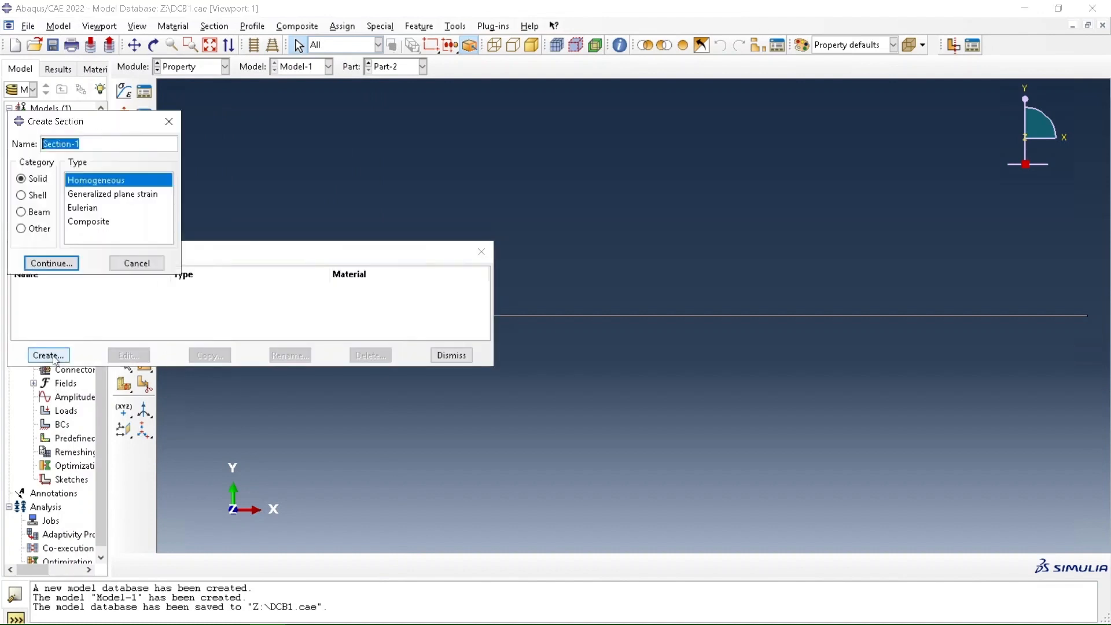
{"action": "type", "text": "Steel"}
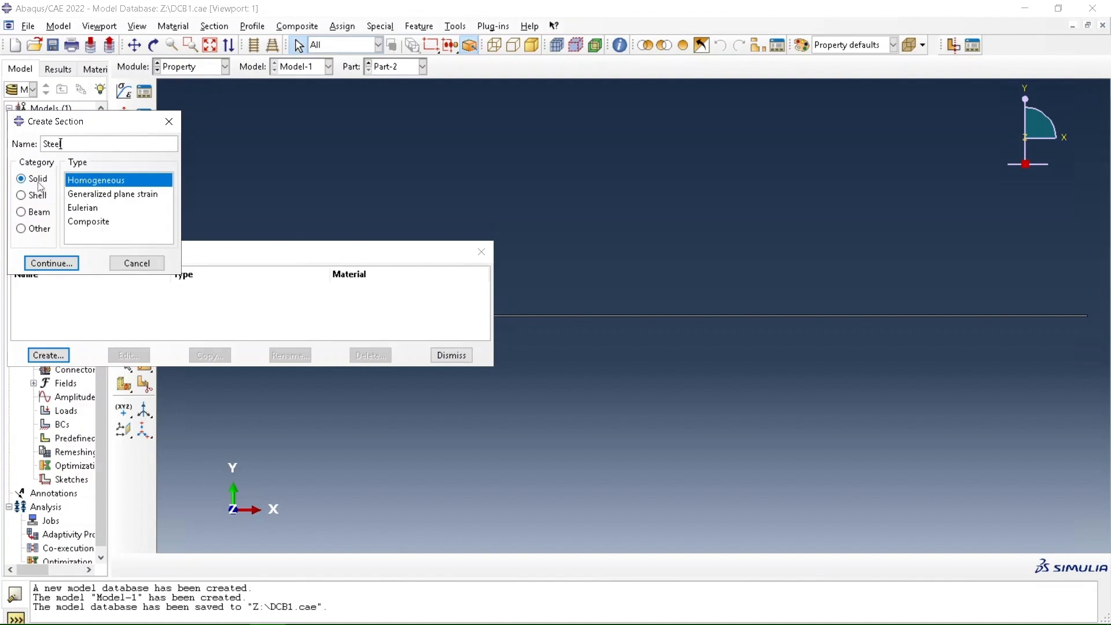
{"action": "left_click", "coordinate": [48, 263]}
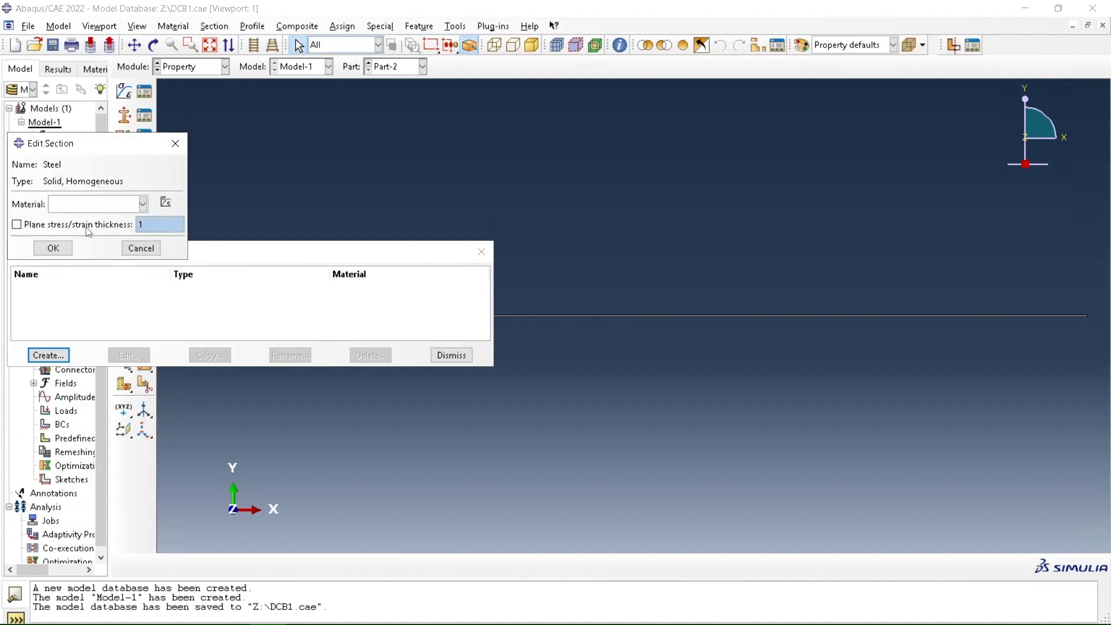
{"action": "left_click", "coordinate": [143, 203]}
{"action": "left_click", "coordinate": [93, 233]}
{"action": "left_click", "coordinate": [45, 226]}
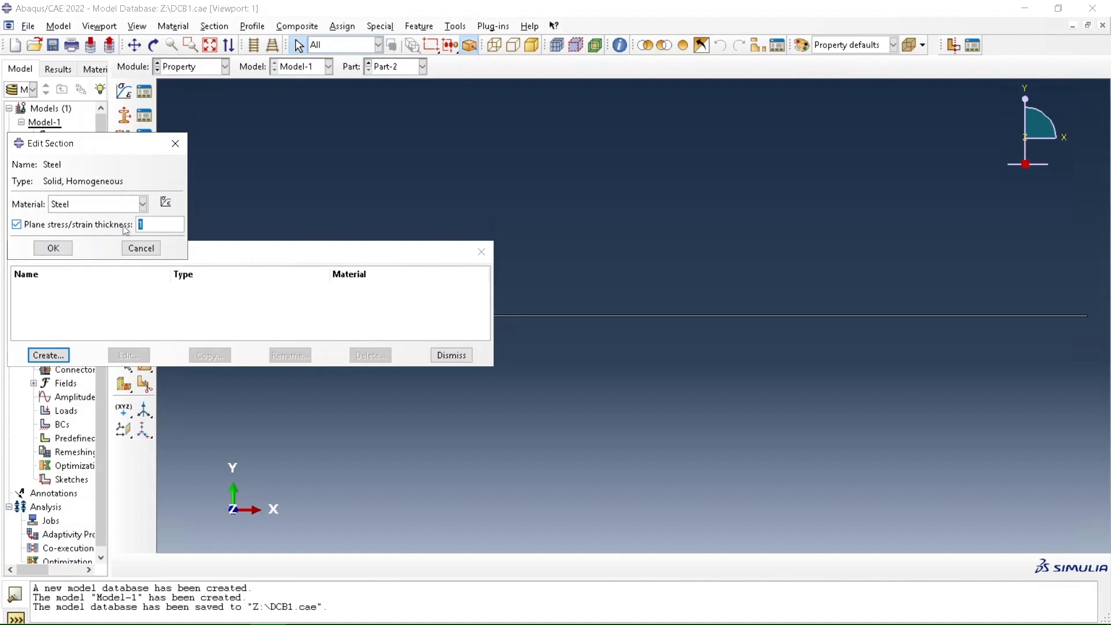
{"action": "type", "text": "0.025"}
{"action": "left_click", "coordinate": [53, 248]}
Create a solid homogeneous section named Adhesive using the Adhesive material and a plane stress/strain thickness of 0.025, and close the section manager
{"action": "left_click", "coordinate": [49, 355]}
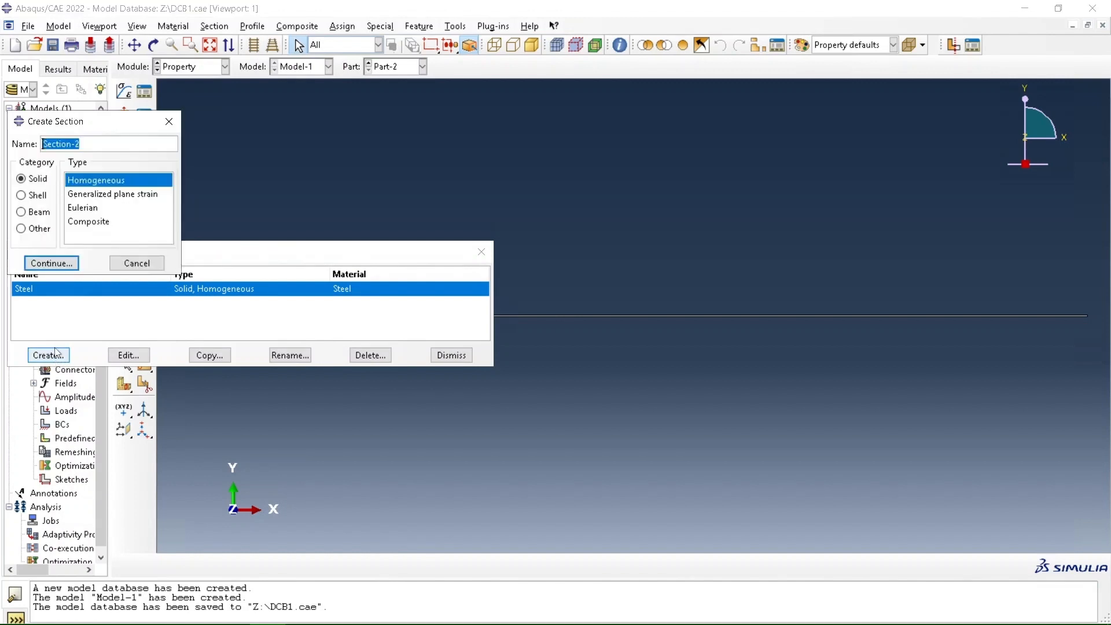
{"action": "type", "text": "Adhesive"}
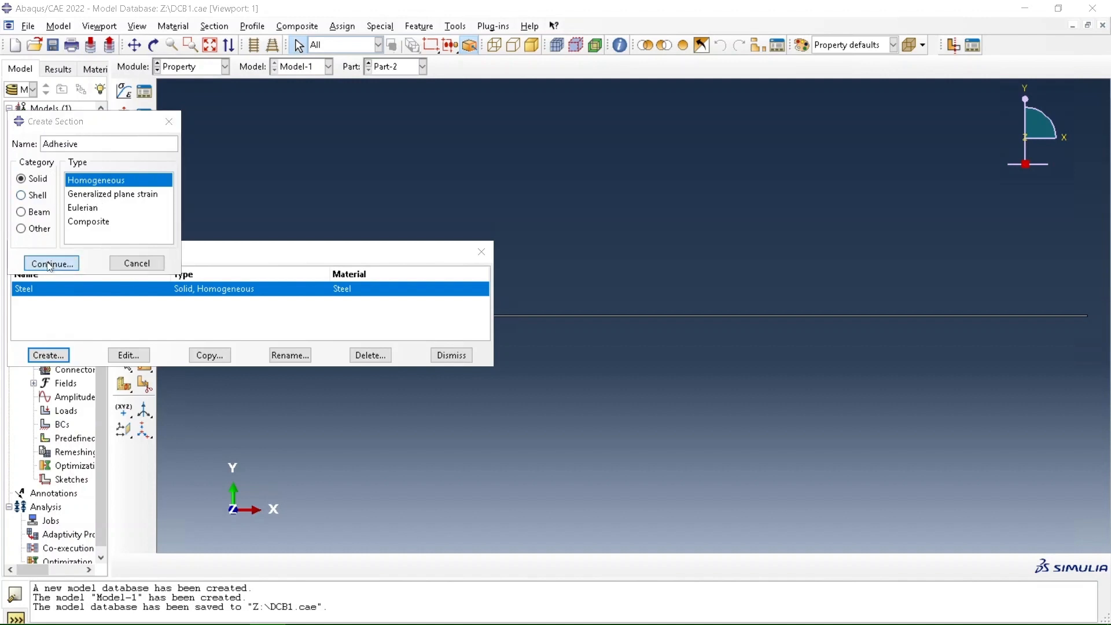
{"action": "left_click", "coordinate": [52, 263]}
{"action": "left_click", "coordinate": [102, 207]}
{"action": "left_click", "coordinate": [95, 218]}
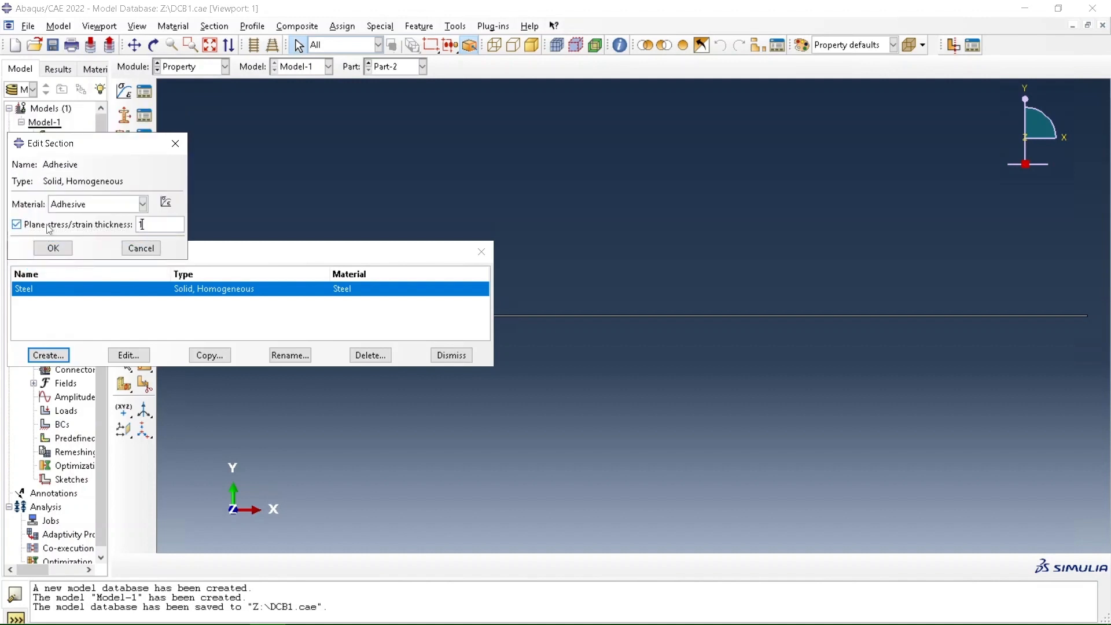
{"action": "left_click", "coordinate": [103, 224]}
{"action": "type", "text": "0.025"}
{"action": "left_click", "coordinate": [58, 249]}
{"action": "left_click", "coordinate": [455, 356]}
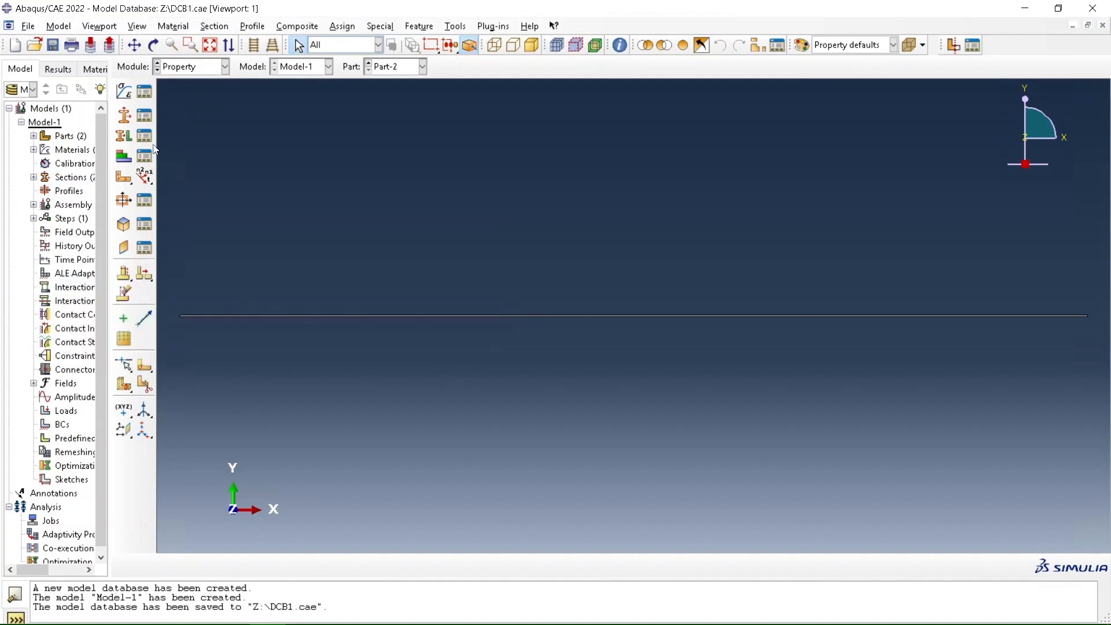
Assign the Adhesive section to the whole of Part-2, taking the thickness from the section
{"action": "left_click", "coordinate": [123, 136]}
{"action": "left_click_drag", "start_coordinate": [442, 266], "coordinate": [621, 430]}
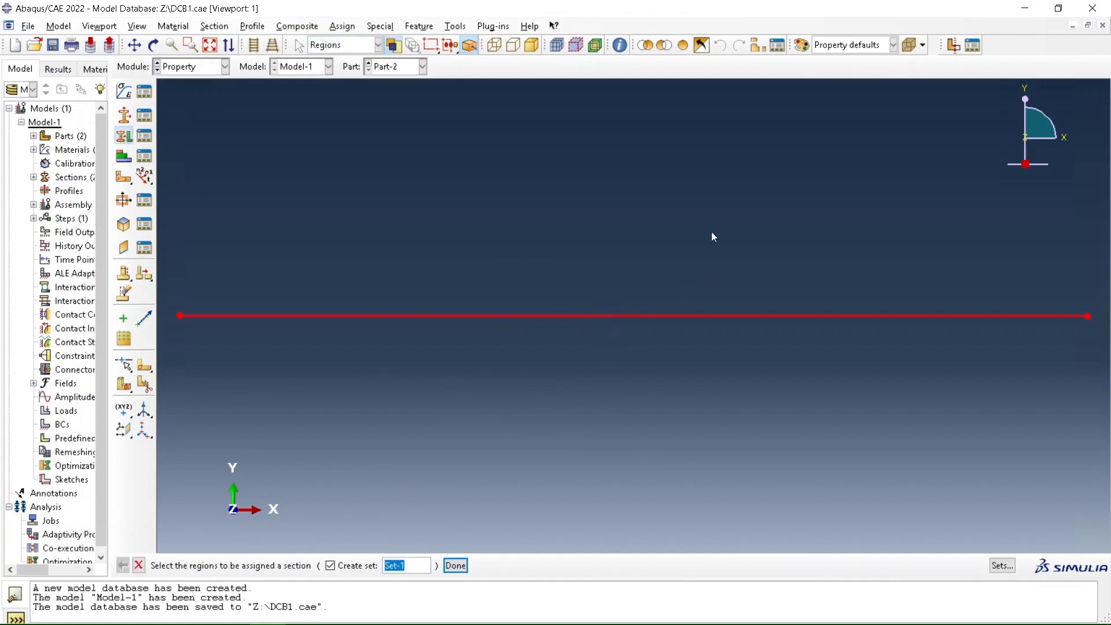
{"action": "left_click", "coordinate": [456, 565]}
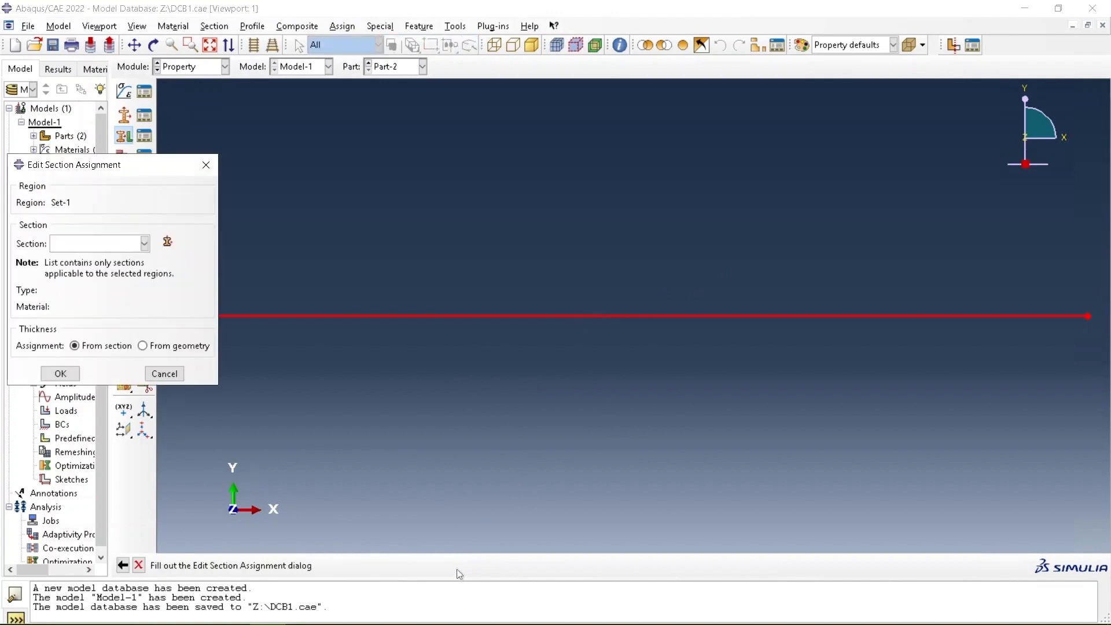
{"action": "left_click", "coordinate": [100, 243]}
{"action": "left_click", "coordinate": [88, 260]}
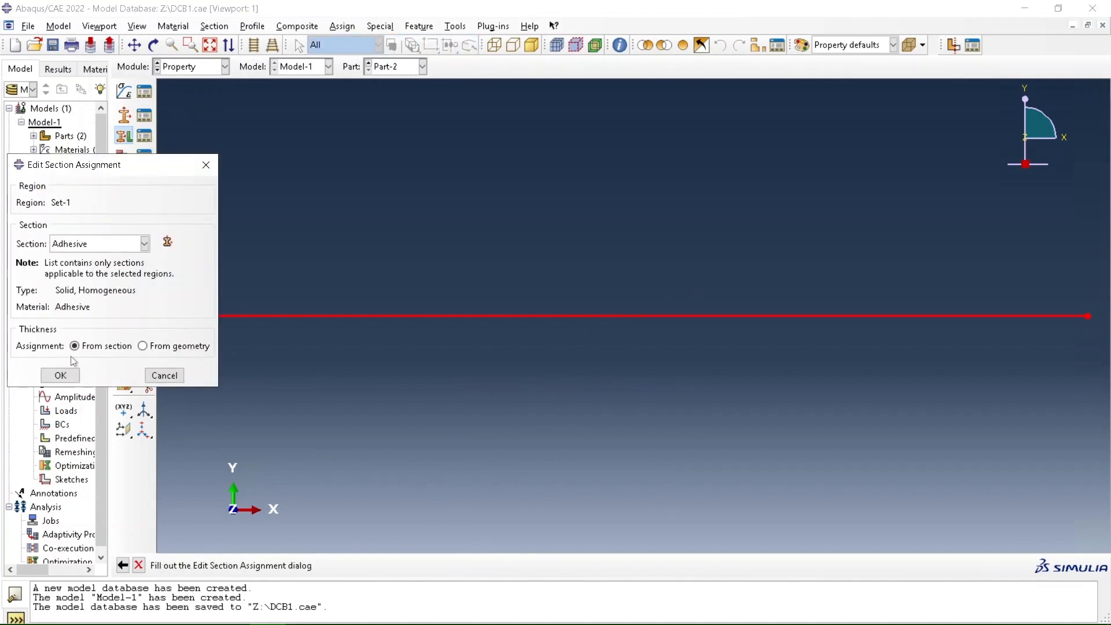
{"action": "left_click", "coordinate": [62, 375]}
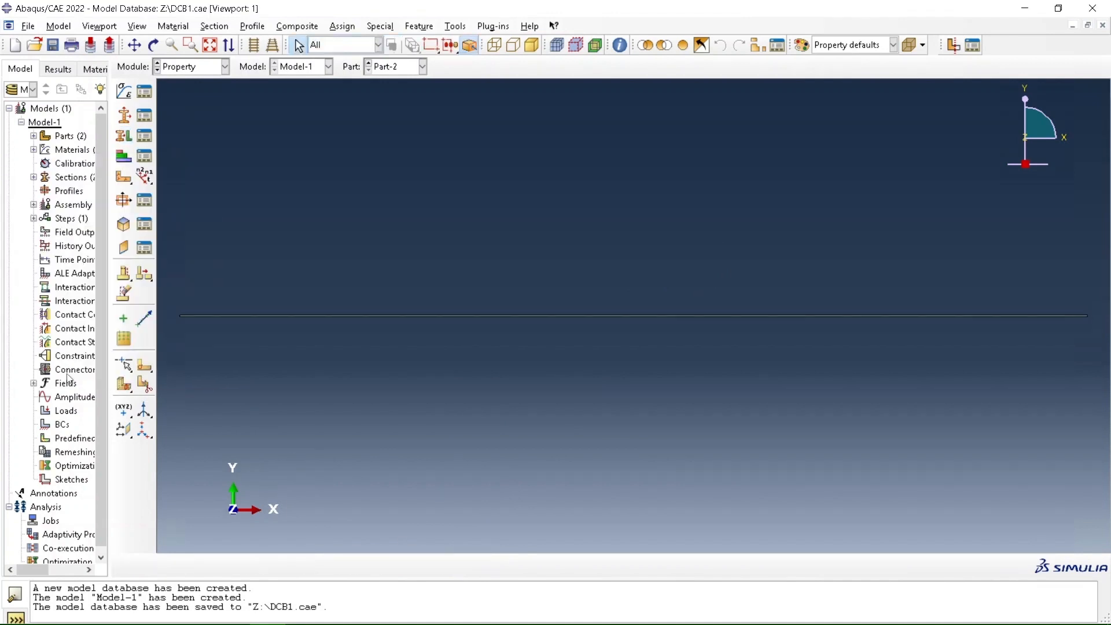
Switch to Part-1 and assign the Steel section to both of its partitioned regions
{"action": "left_click", "coordinate": [408, 67]}
{"action": "left_click", "coordinate": [399, 79]}
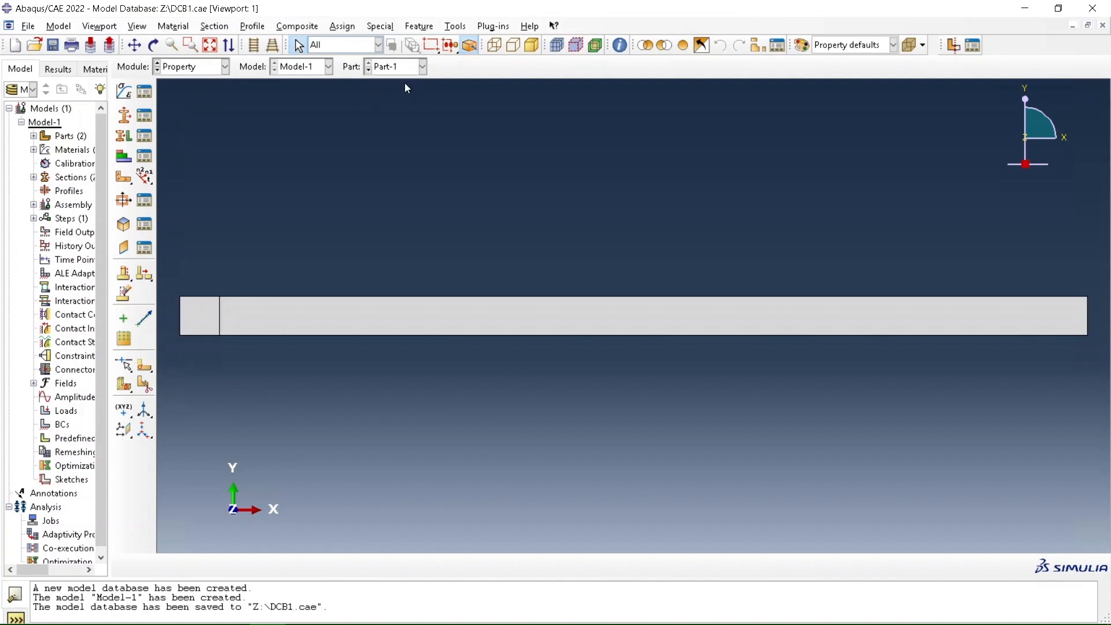
{"action": "left_click", "coordinate": [124, 136]}
{"action": "left_click_drag", "start_coordinate": [192, 258], "coordinate": [477, 443]}
{"action": "left_click", "coordinate": [455, 565]}
{"action": "left_click", "coordinate": [103, 248]}
{"action": "left_click", "coordinate": [91, 276]}
{"action": "left_click", "coordinate": [61, 375]}
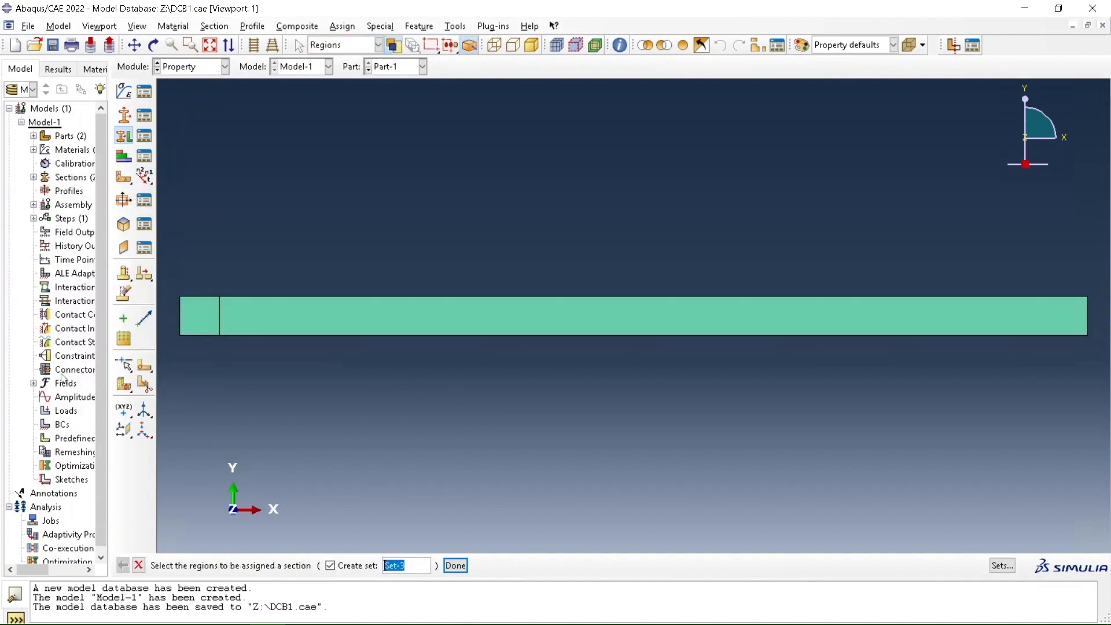
In the Assembly module, create independent, auto-offset instances of Part-1 and Part-2, plus a second instance of Part-1
{"action": "left_click", "coordinate": [215, 65]}
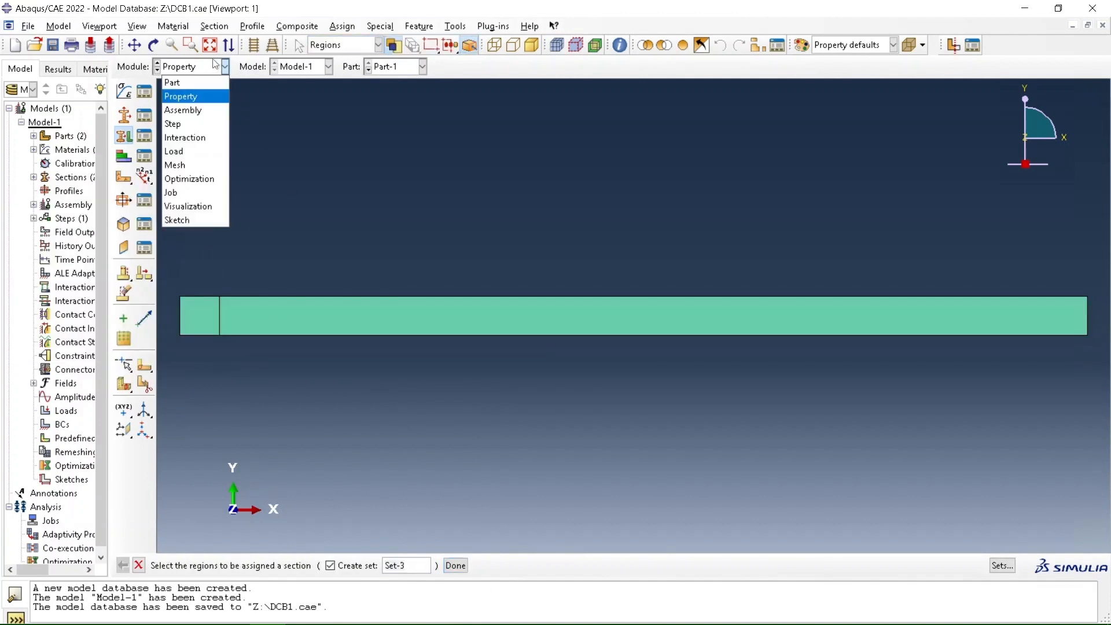
{"action": "left_click", "coordinate": [199, 112]}
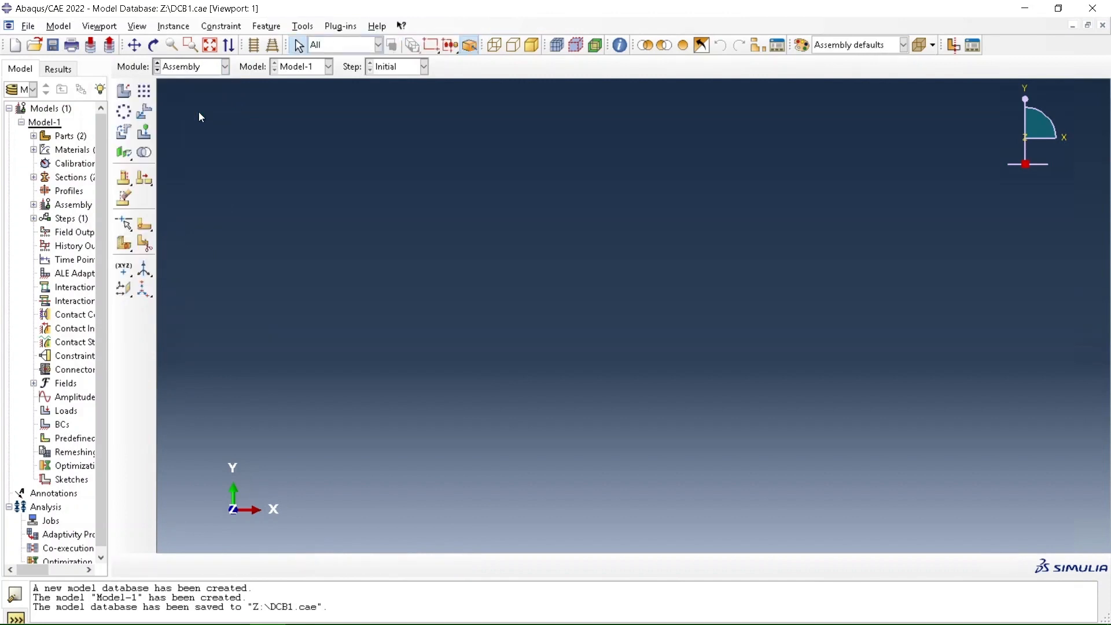
{"action": "left_click", "coordinate": [128, 97]}
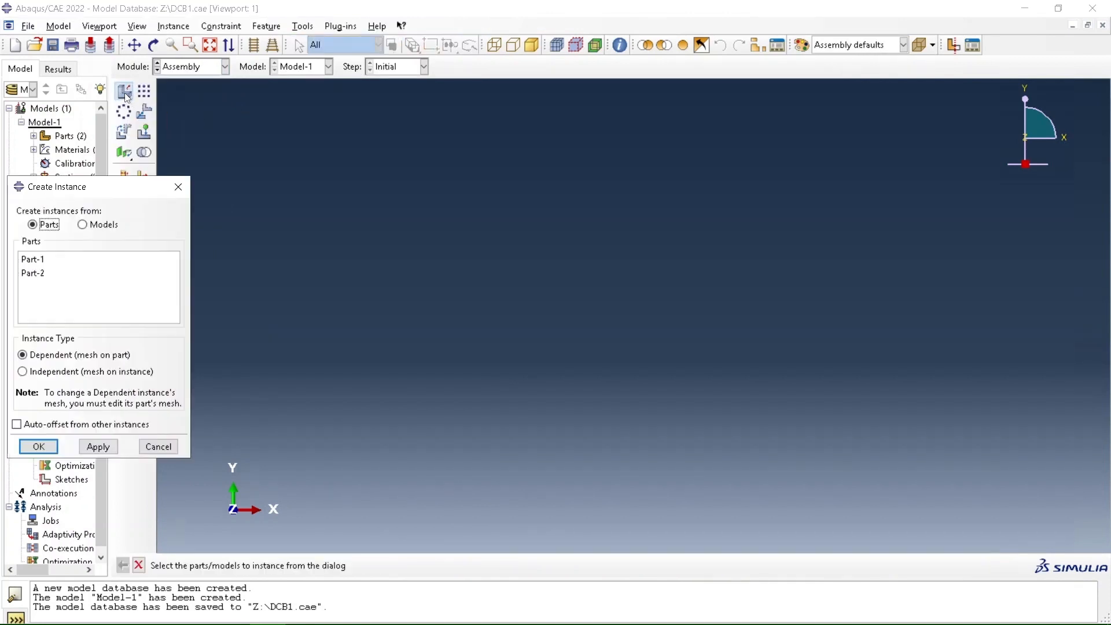
{"action": "left_click", "coordinate": [45, 260]}
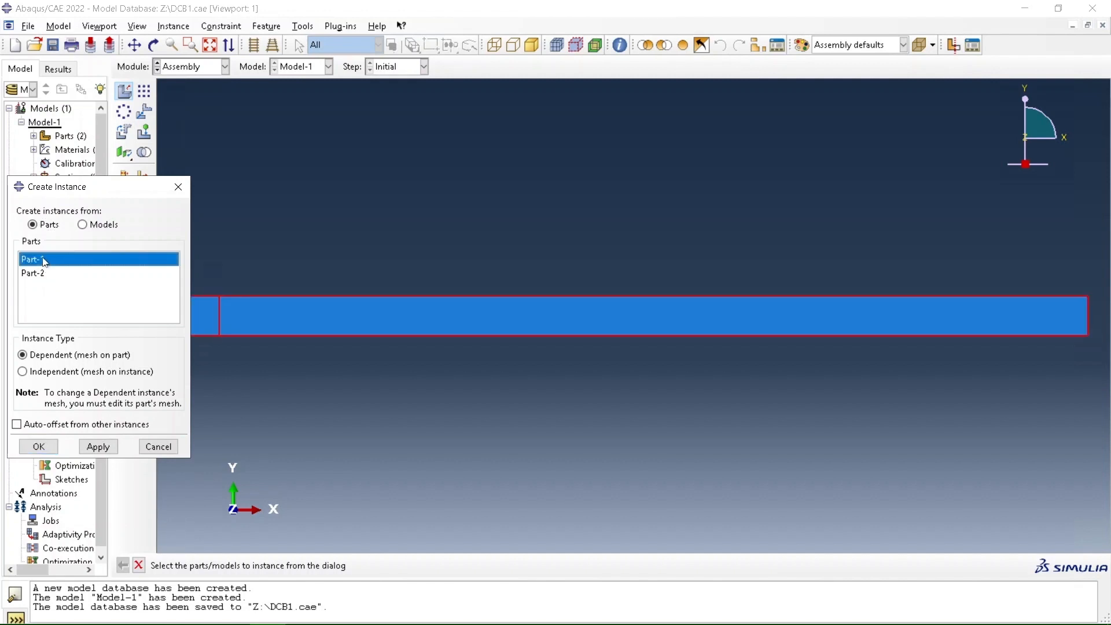
{"action": "left_click", "coordinate": [44, 273]}
{"action": "left_click", "coordinate": [47, 259], "text": "shift"}
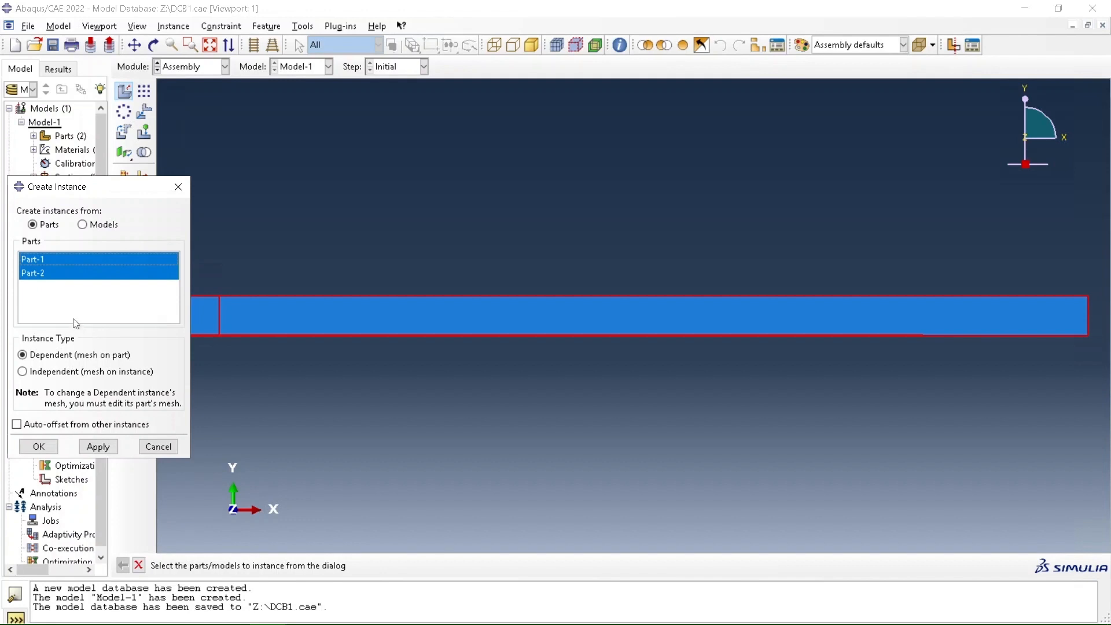
{"action": "left_click", "coordinate": [53, 373]}
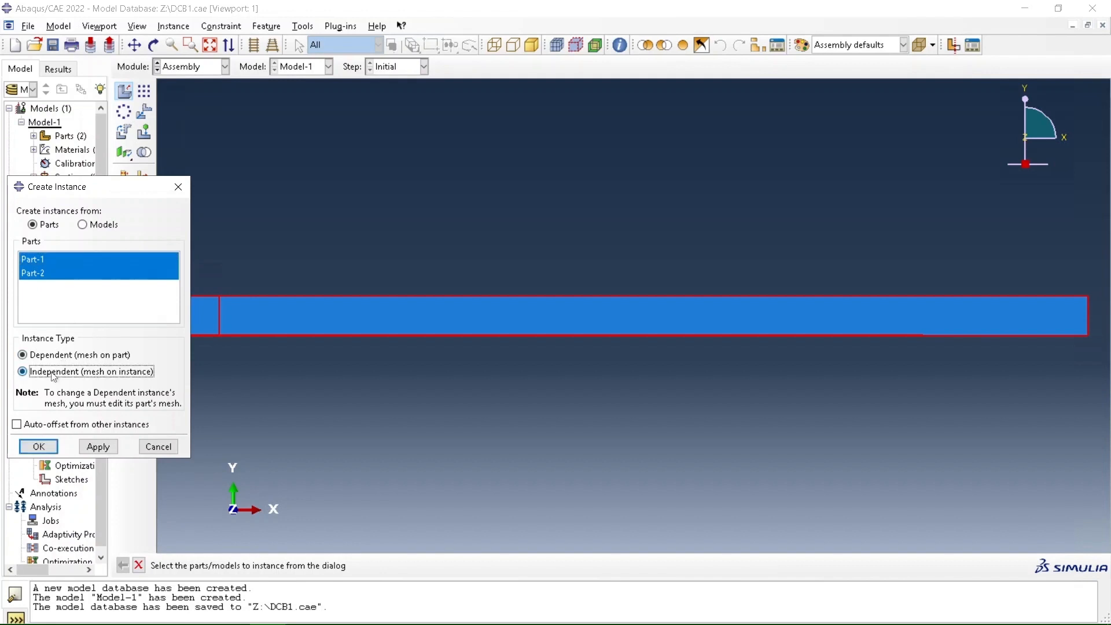
{"action": "left_click", "coordinate": [26, 426]}
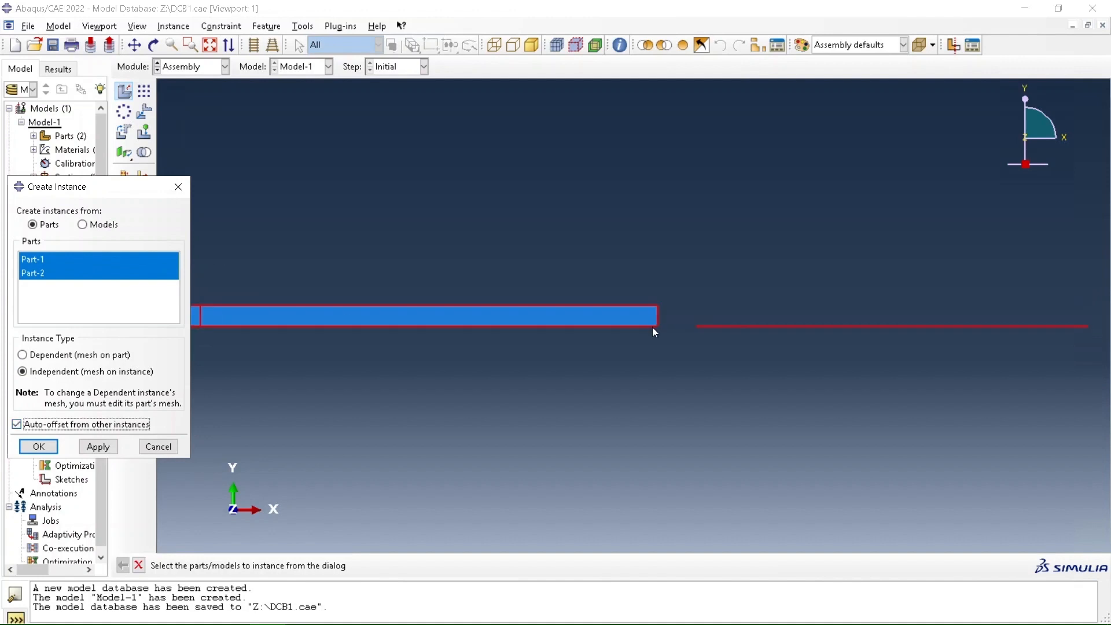
{"action": "left_click", "coordinate": [98, 447]}
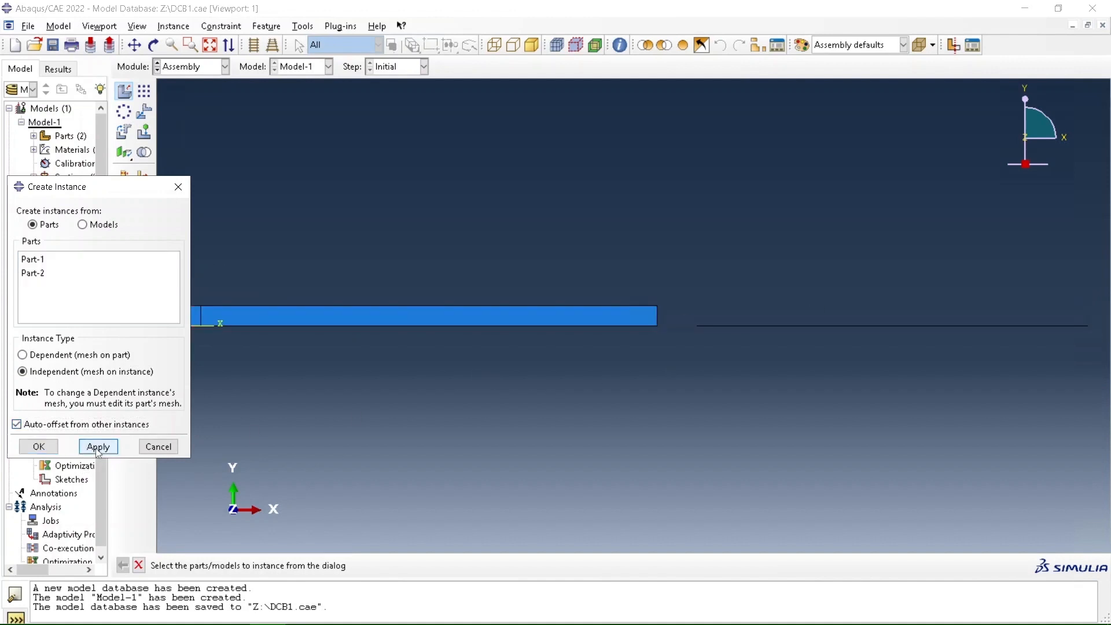
{"action": "left_click", "coordinate": [40, 260]}
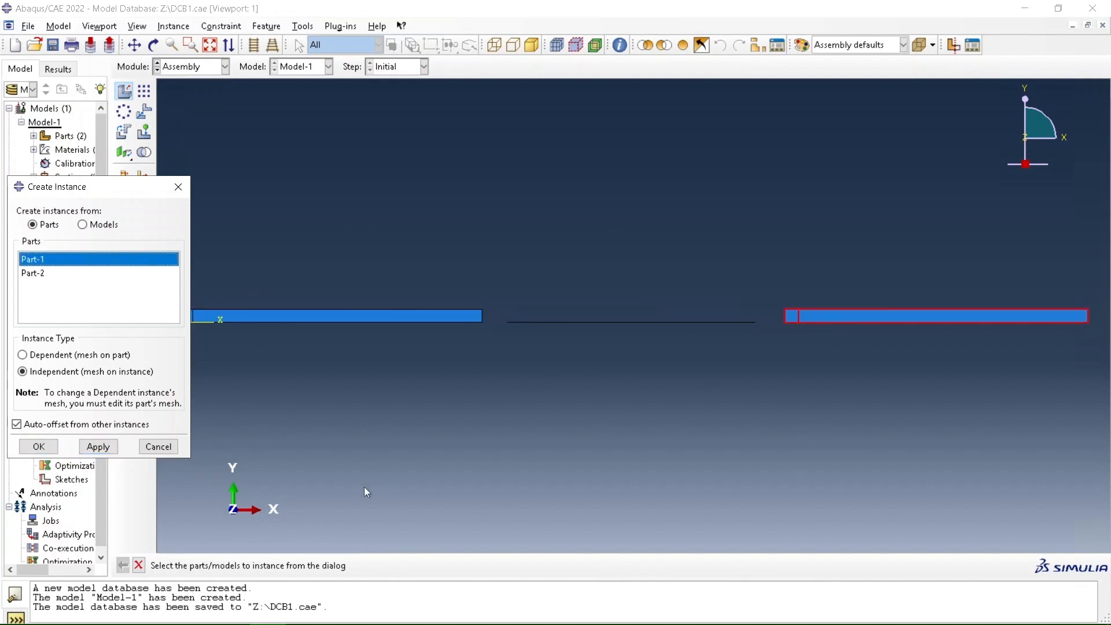
{"action": "left_click", "coordinate": [38, 447]}
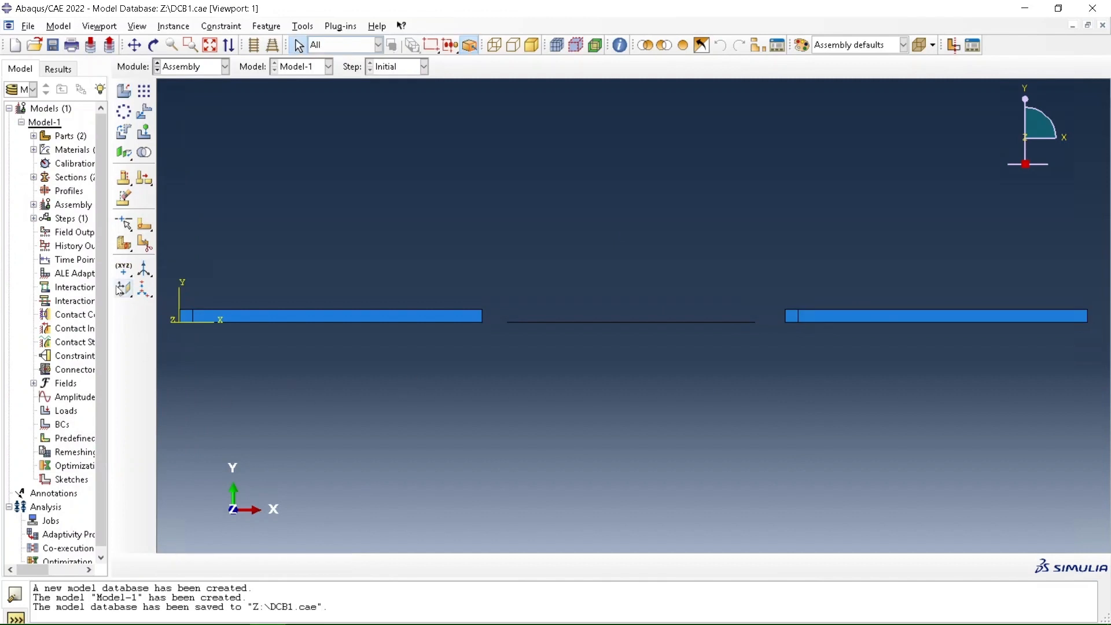
Translate the Part-2 adhesive instance so its upper right corner meets the lower right corner of the first Part-1 beam
{"action": "left_click", "coordinate": [145, 111]}
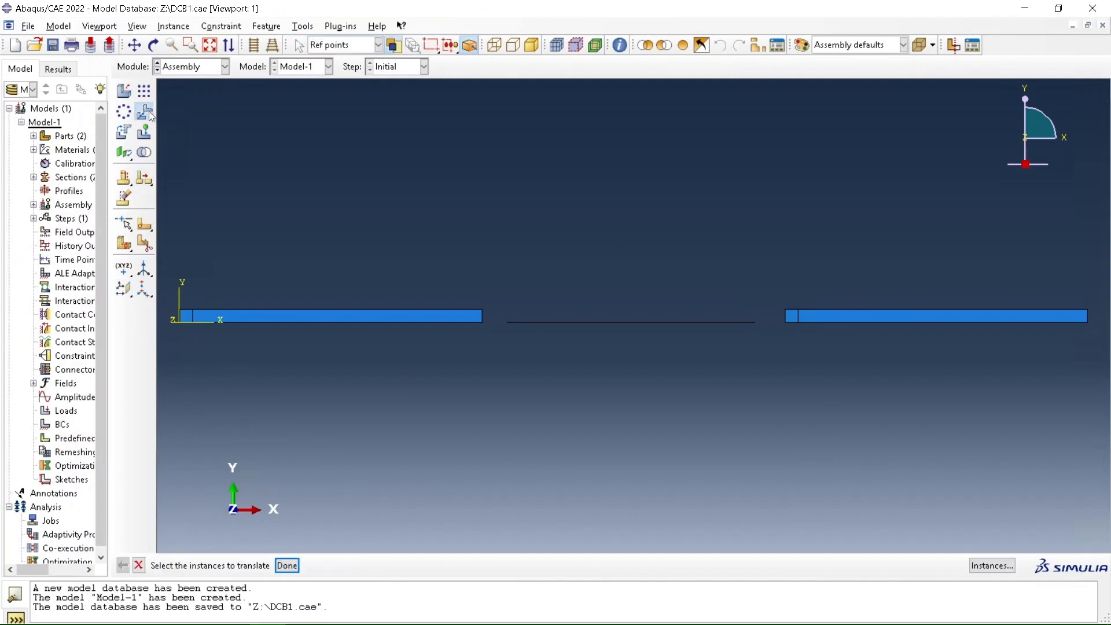
{"action": "left_click", "coordinate": [608, 322]}
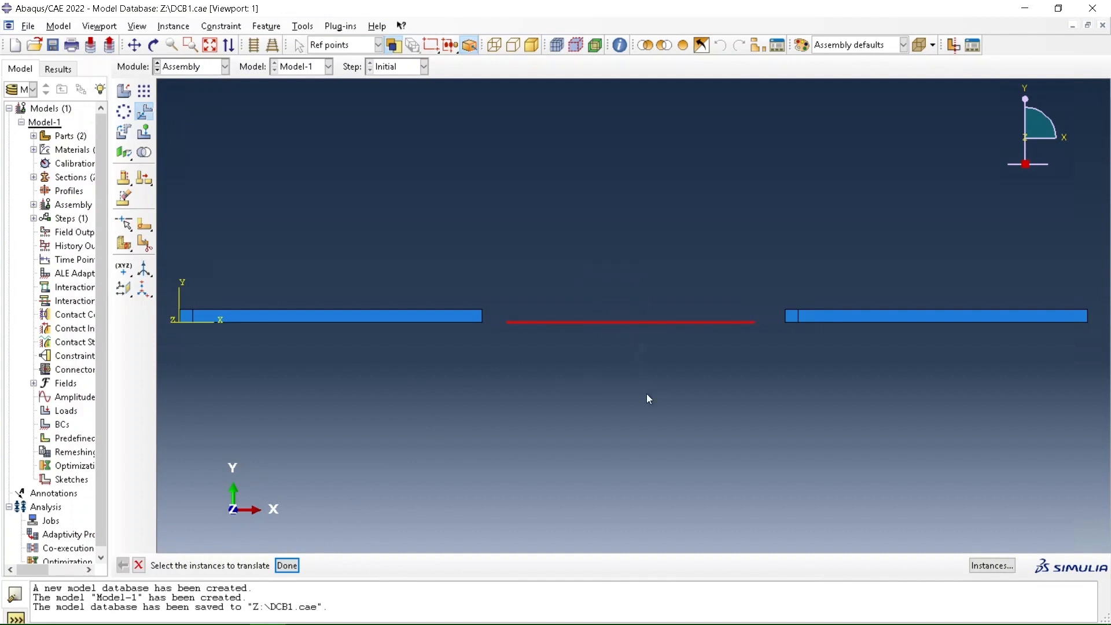
{"action": "left_click", "coordinate": [287, 566]}
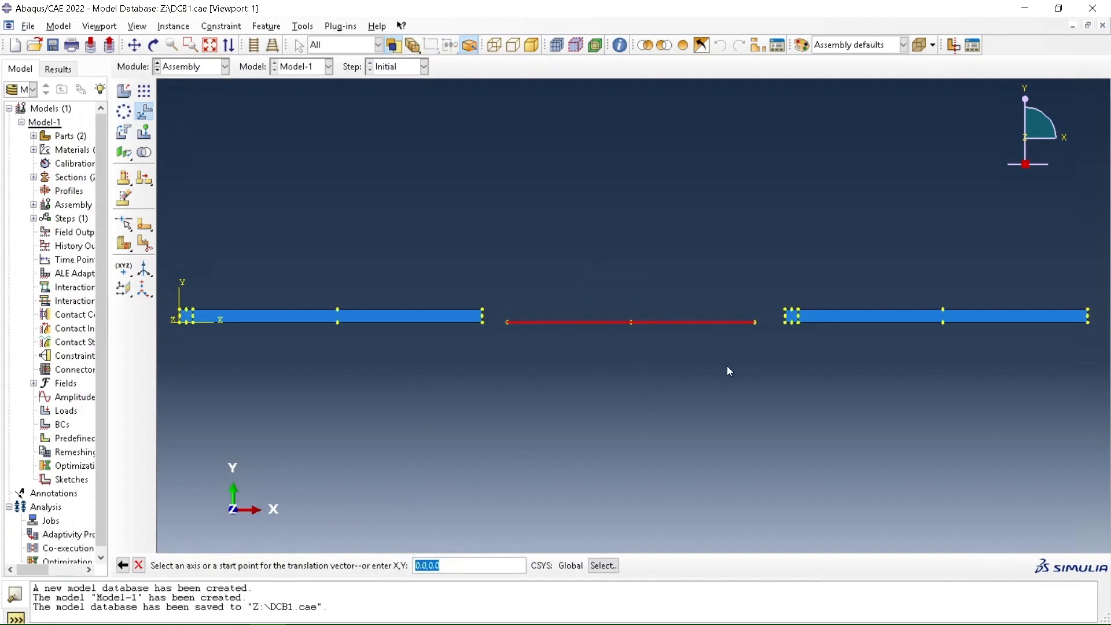
{"action": "scroll", "coordinate": [727, 365], "scroll_direction": "down", "scroll_amount": 5}
{"action": "scroll", "coordinate": [788, 257], "scroll_direction": "down", "scroll_amount": 3}
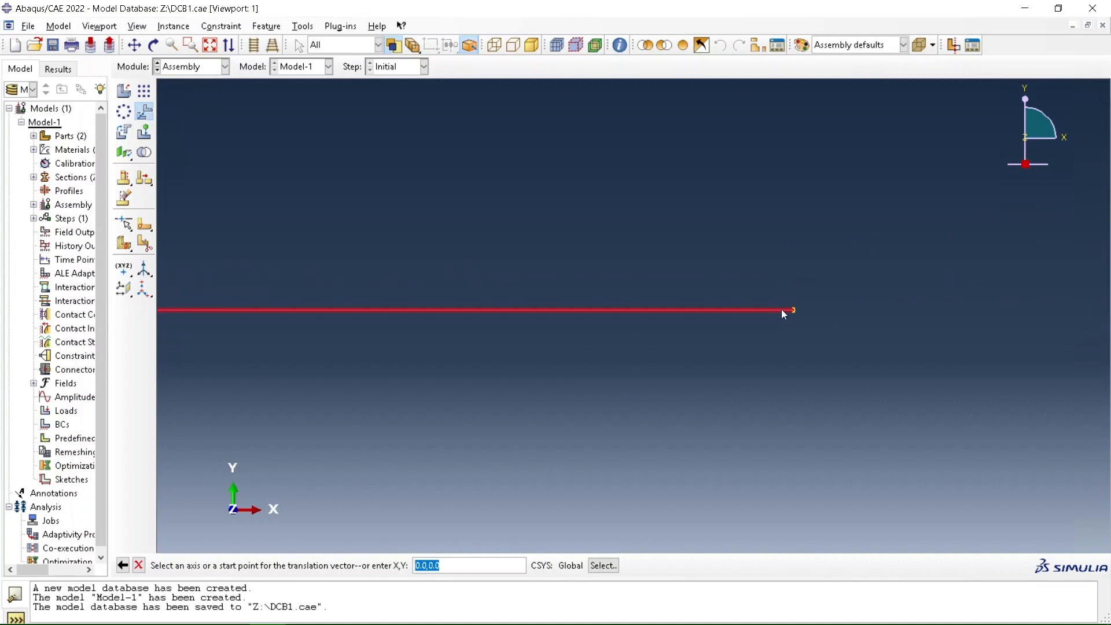
{"action": "scroll", "coordinate": [800, 308], "scroll_direction": "down", "scroll_amount": 8}
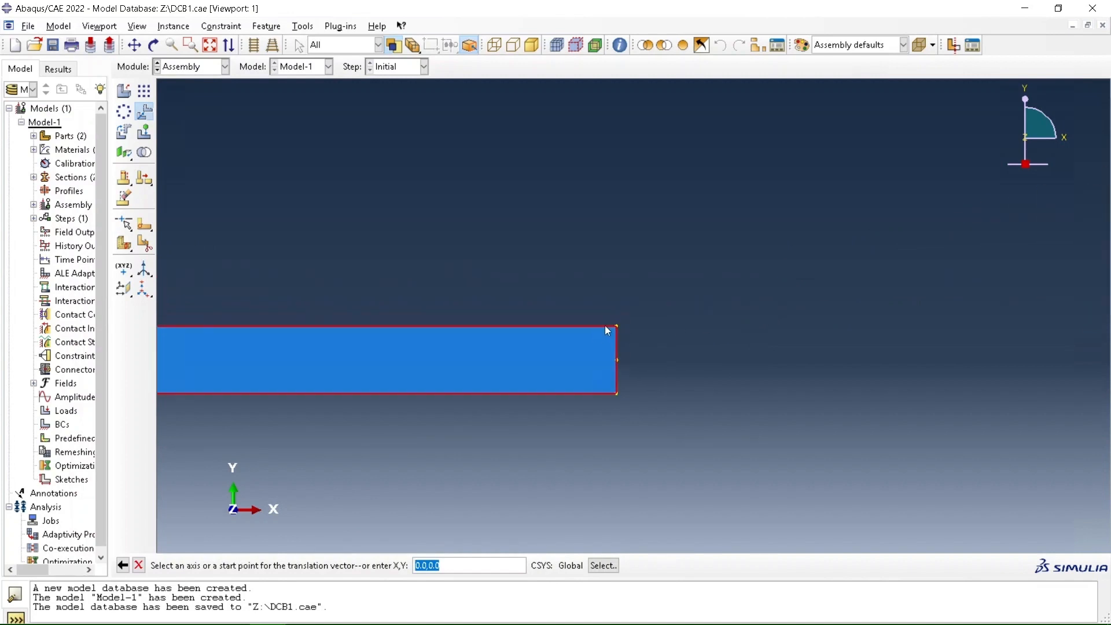
{"action": "left_click", "coordinate": [617, 328]}
{"action": "scroll", "coordinate": [938, 273], "scroll_direction": "up", "scroll_amount": 10}
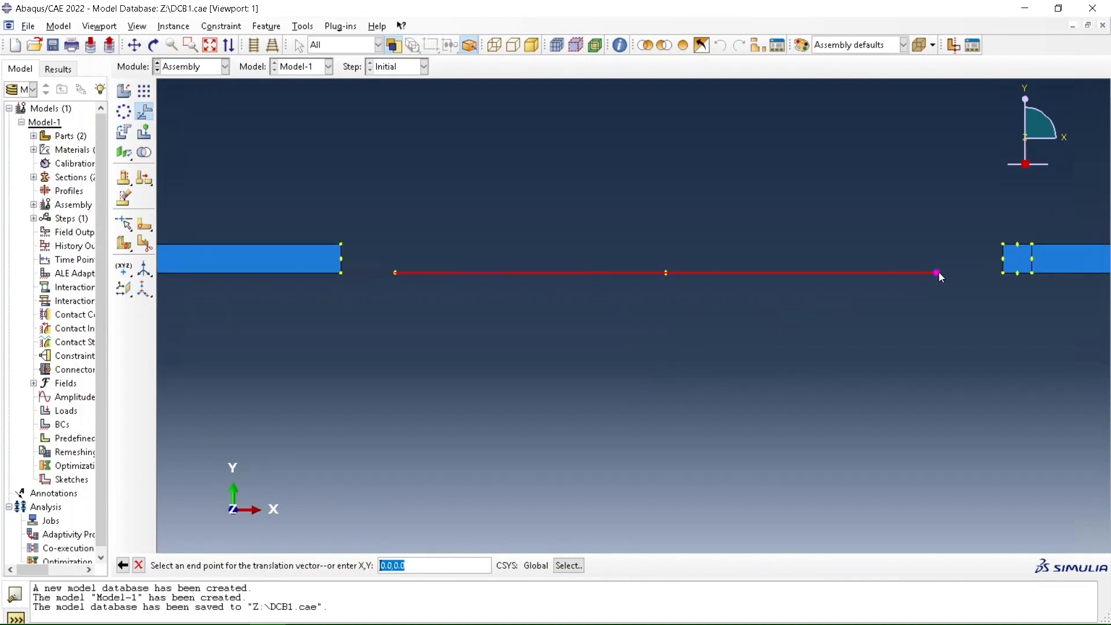
{"action": "scroll", "coordinate": [816, 271], "scroll_direction": "down", "scroll_amount": 6}
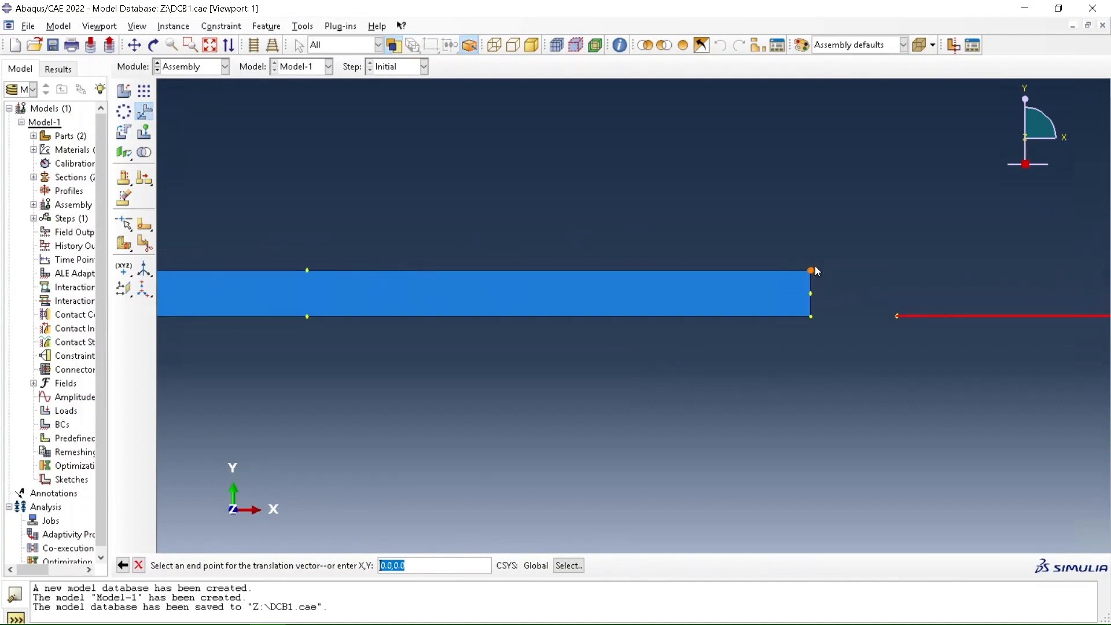
{"action": "left_click", "coordinate": [795, 530]}
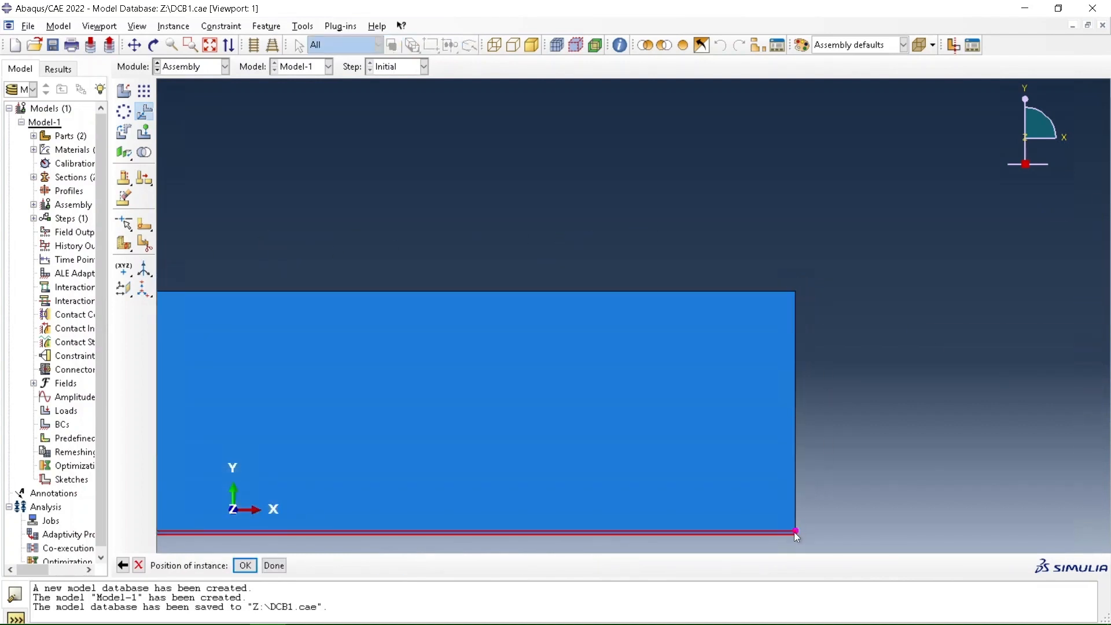
{"action": "scroll", "coordinate": [672, 255], "scroll_direction": "up", "scroll_amount": 5}
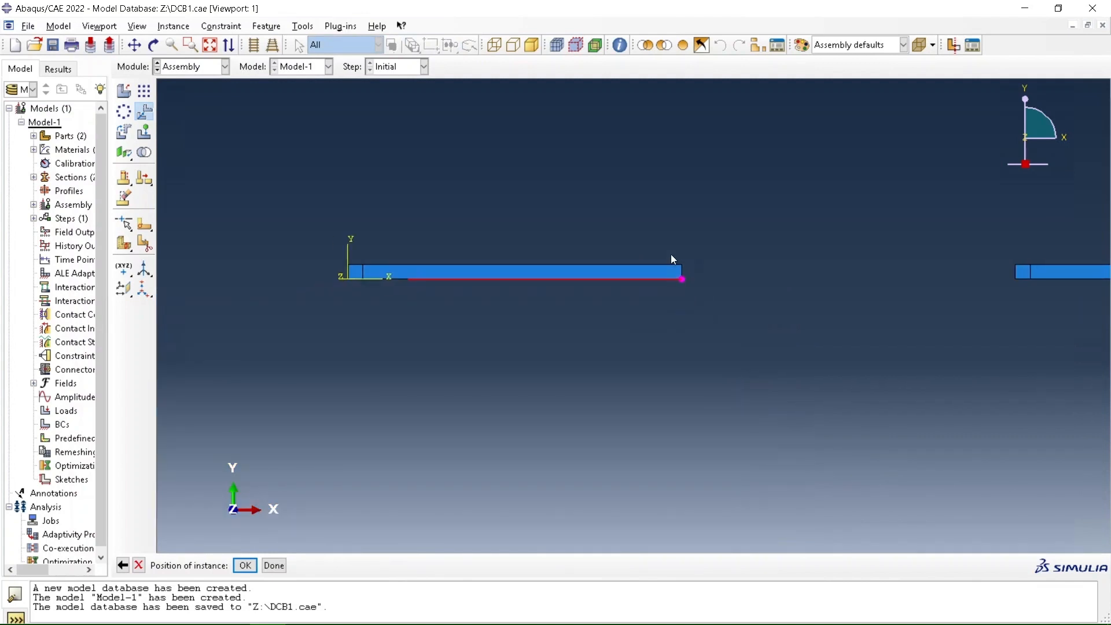
{"action": "left_click", "coordinate": [244, 565]}
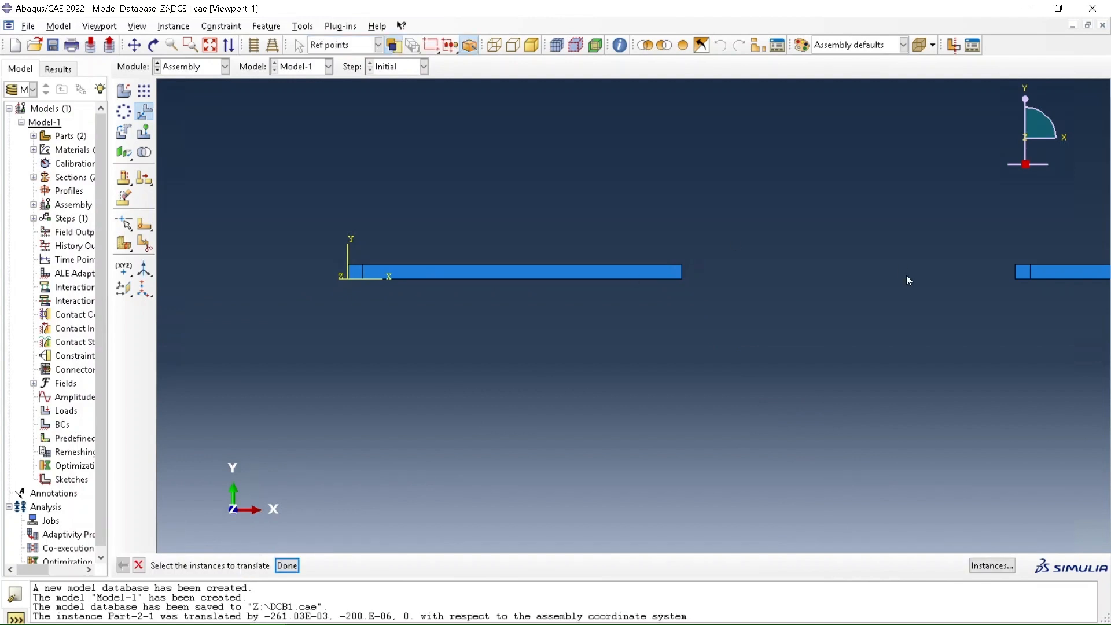
Translate the second Part-1 beam so its upper right corner meets the adhesive layer's lower right corner, and save the model database
{"action": "left_click", "coordinate": [1063, 271]}
{"action": "left_click", "coordinate": [287, 566]}
{"action": "scroll", "coordinate": [272, 289], "scroll_direction": "down", "scroll_amount": 2}
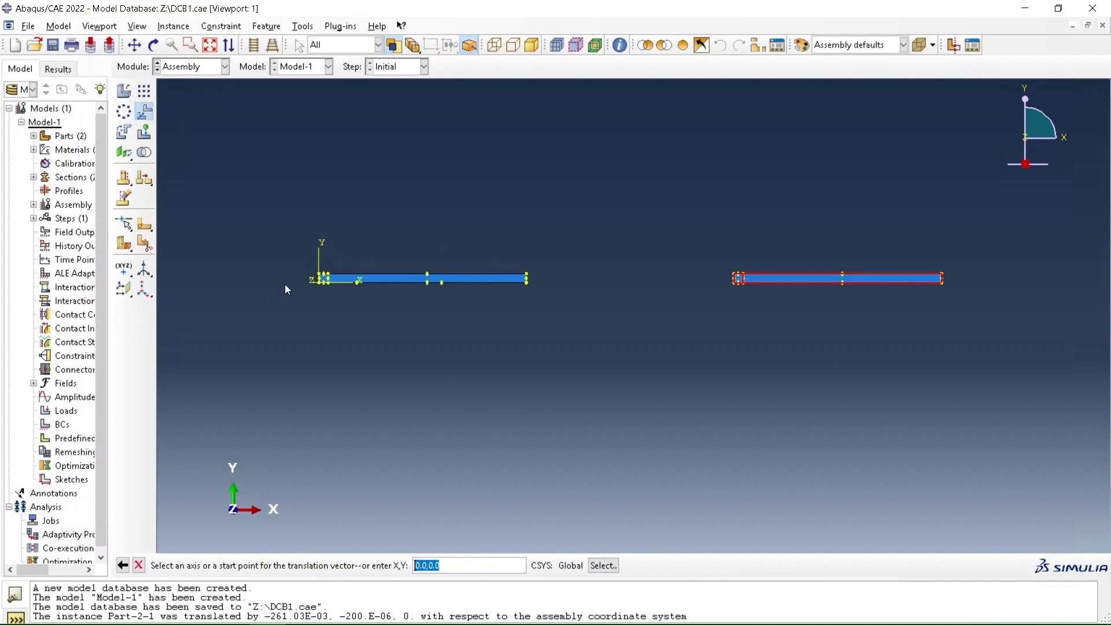
{"action": "scroll", "coordinate": [949, 278], "scroll_direction": "up", "scroll_amount": 5}
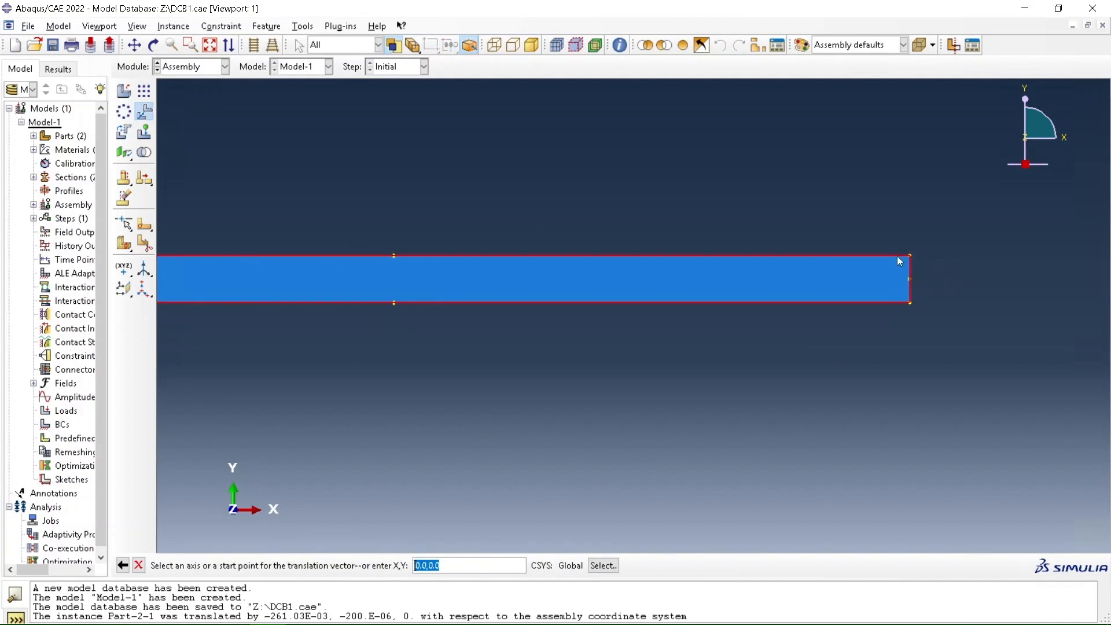
{"action": "left_click", "coordinate": [909, 255]}
{"action": "scroll", "coordinate": [980, 235], "scroll_direction": "down", "scroll_amount": 2}
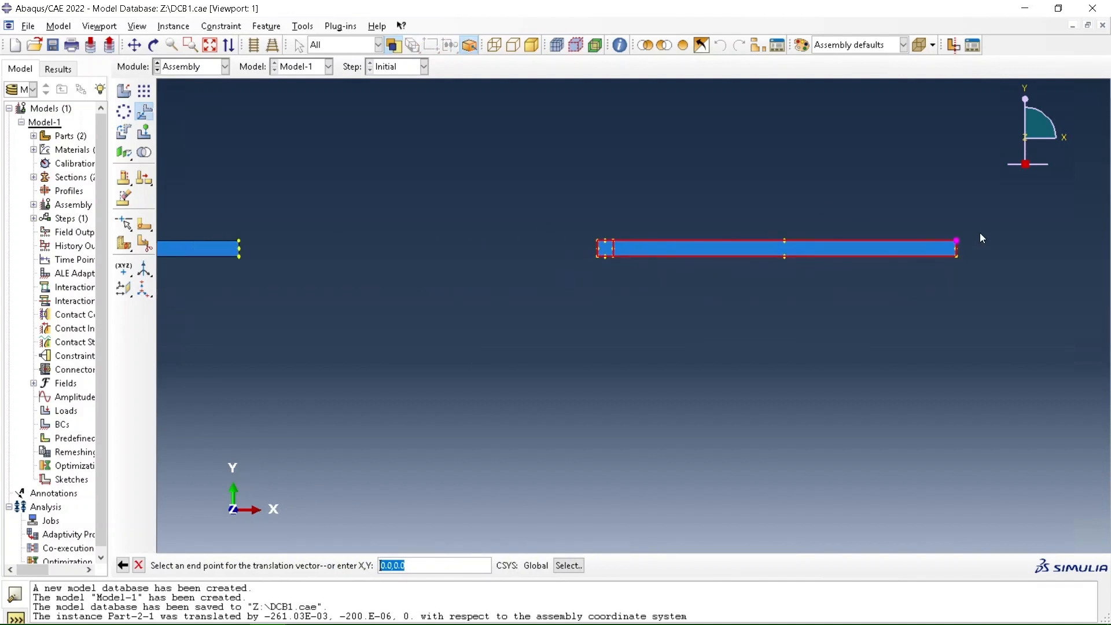
{"action": "scroll", "coordinate": [980, 234], "scroll_direction": "down", "scroll_amount": 1}
{"action": "scroll", "coordinate": [333, 242], "scroll_direction": "up", "scroll_amount": 6}
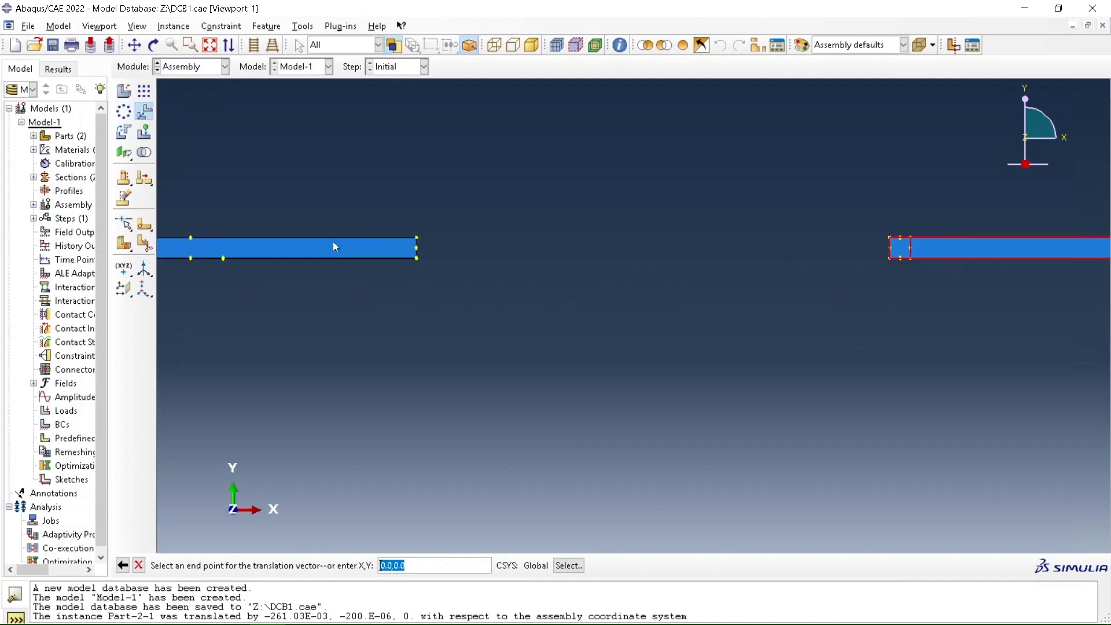
{"action": "scroll", "coordinate": [446, 273], "scroll_direction": "up", "scroll_amount": 4}
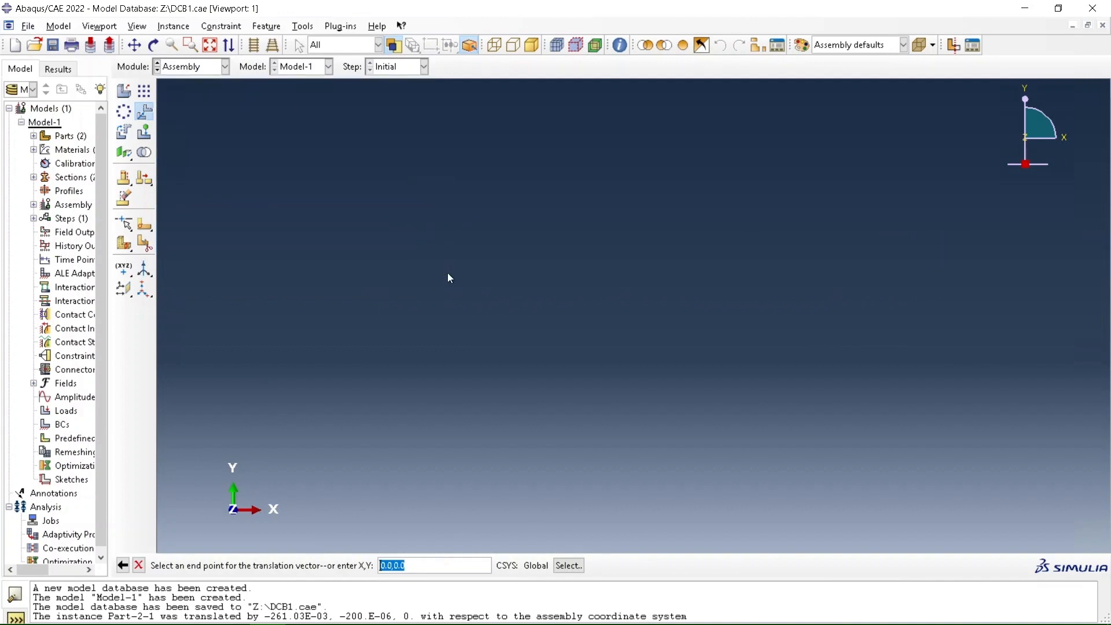
{"action": "scroll", "coordinate": [447, 273], "scroll_direction": "down", "scroll_amount": 2}
{"action": "scroll", "coordinate": [418, 180], "scroll_direction": "up", "scroll_amount": 4}
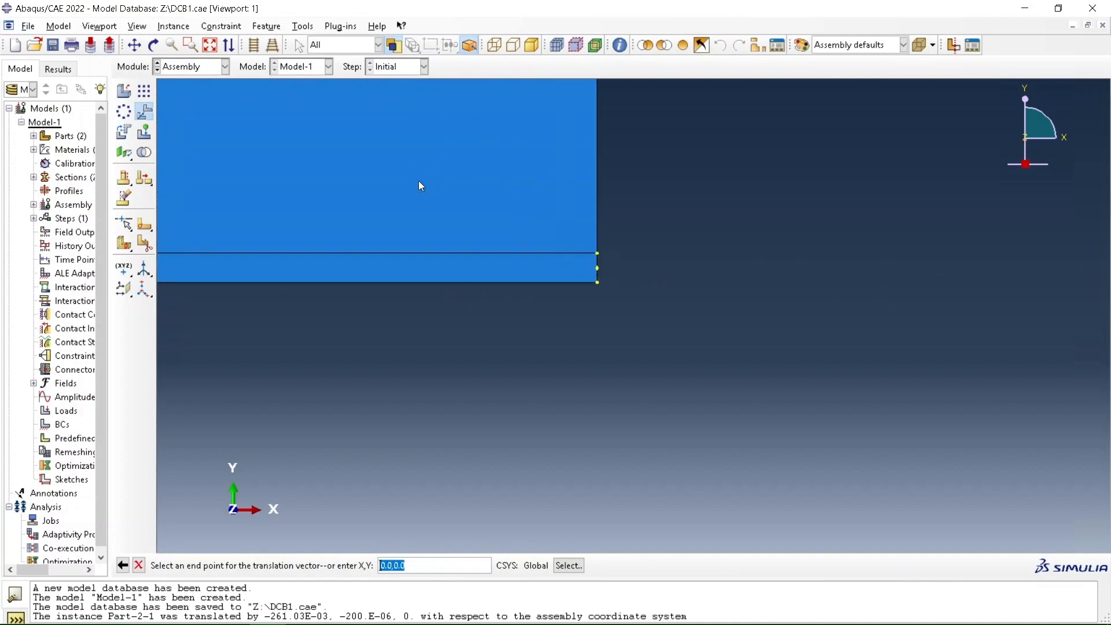
{"action": "left_click", "coordinate": [650, 312]}
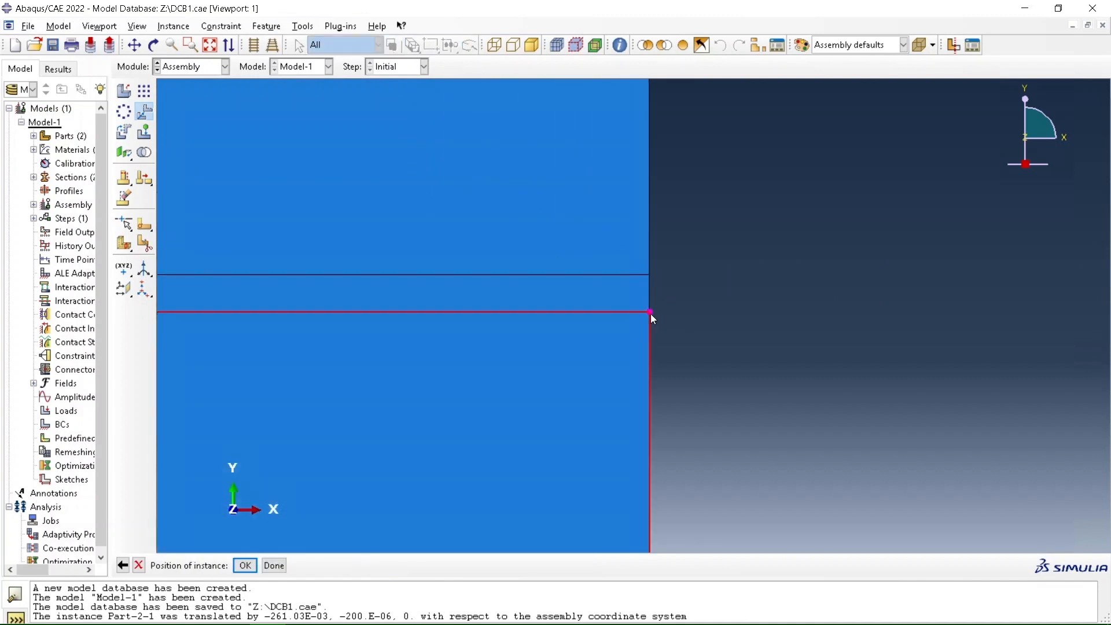
{"action": "left_click", "coordinate": [245, 566]}
{"action": "scroll", "coordinate": [890, 207], "scroll_direction": "down", "scroll_amount": 3}
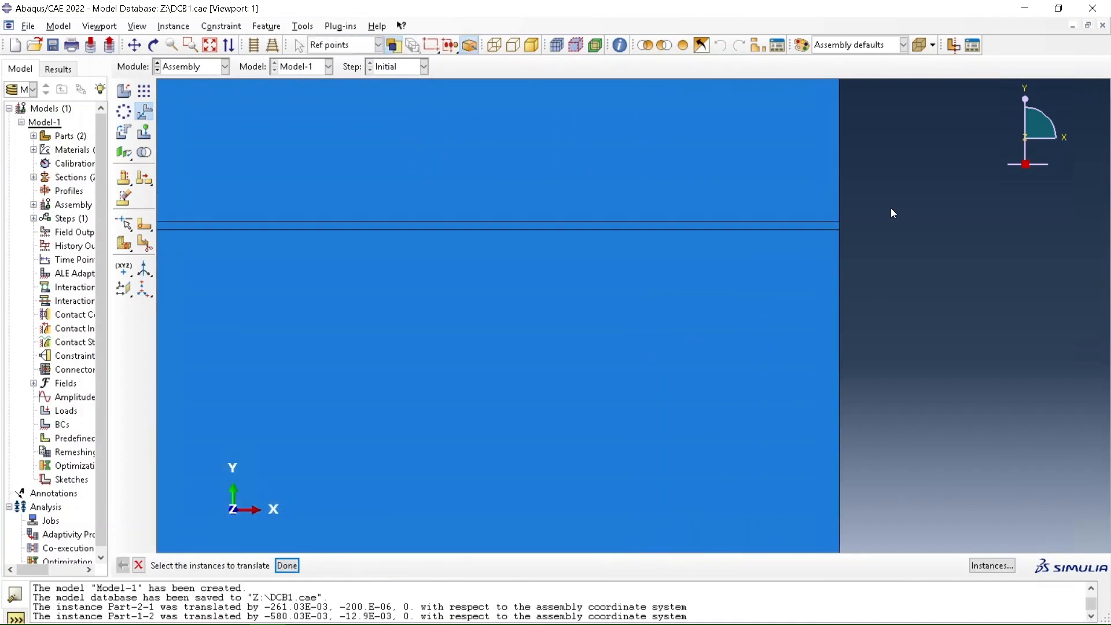
{"action": "scroll", "coordinate": [932, 94], "scroll_direction": "down", "scroll_amount": 4}
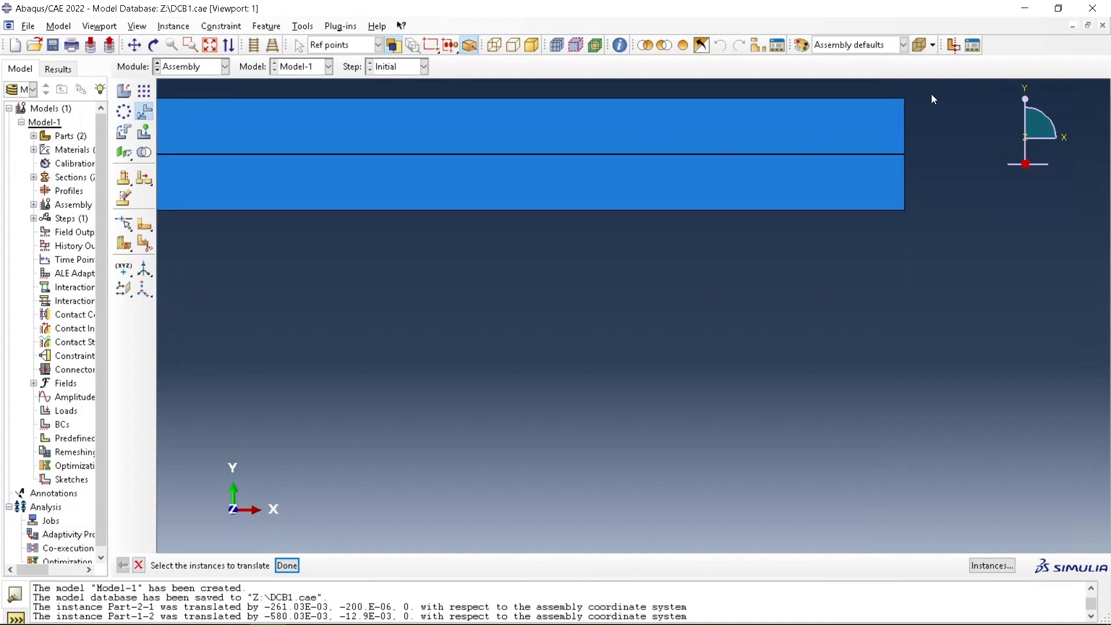
{"action": "scroll", "coordinate": [650, 307], "scroll_direction": "down", "scroll_amount": 3}
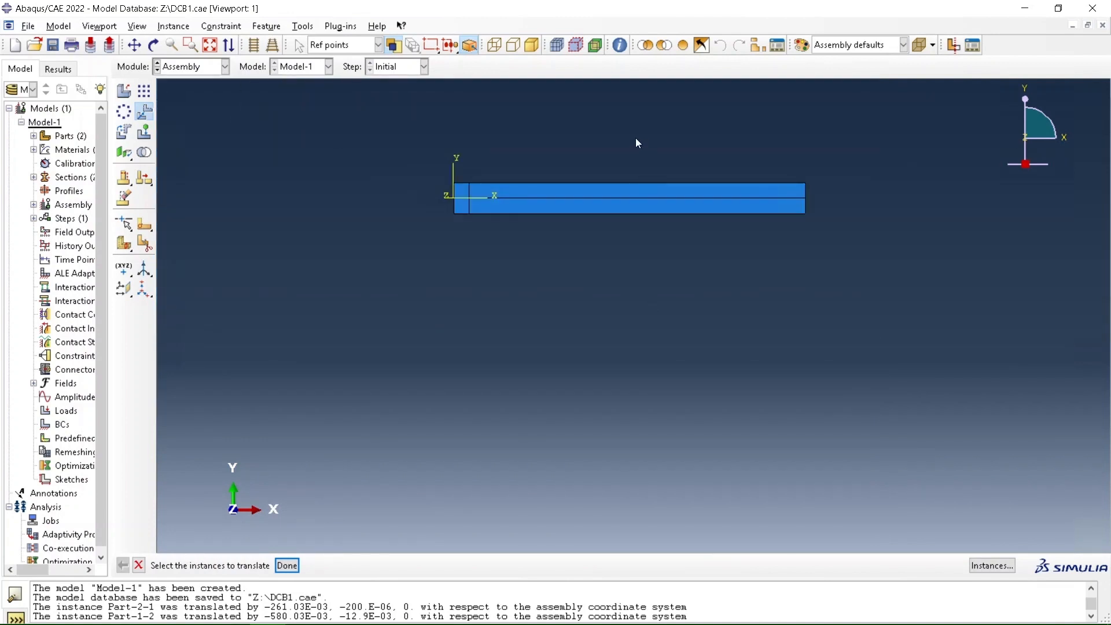
{"action": "scroll", "coordinate": [635, 141], "scroll_direction": "up", "scroll_amount": 4}
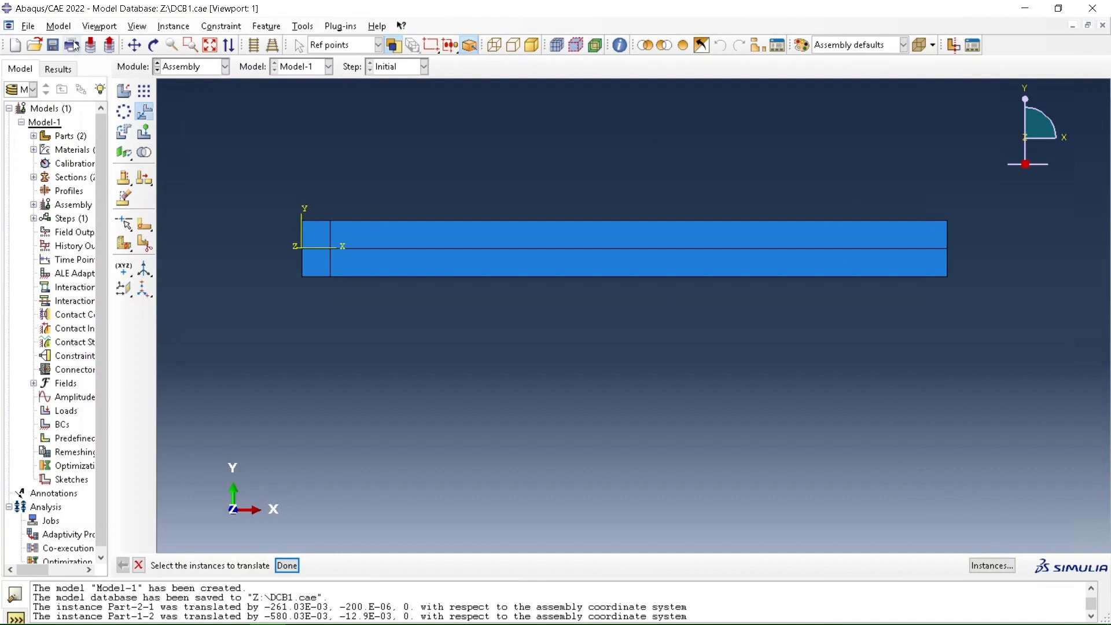
{"action": "left_click", "coordinate": [53, 45]}
In the Step module, create a Static, General step after Initial with Nlgeom on
{"action": "left_click", "coordinate": [225, 67]}
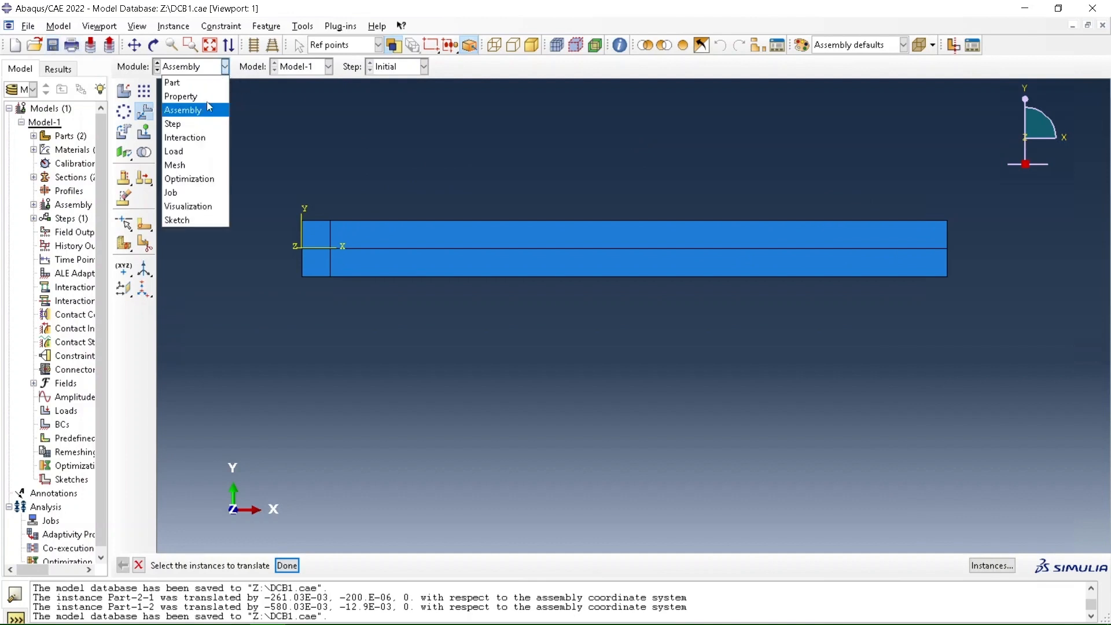
{"action": "left_click", "coordinate": [200, 124]}
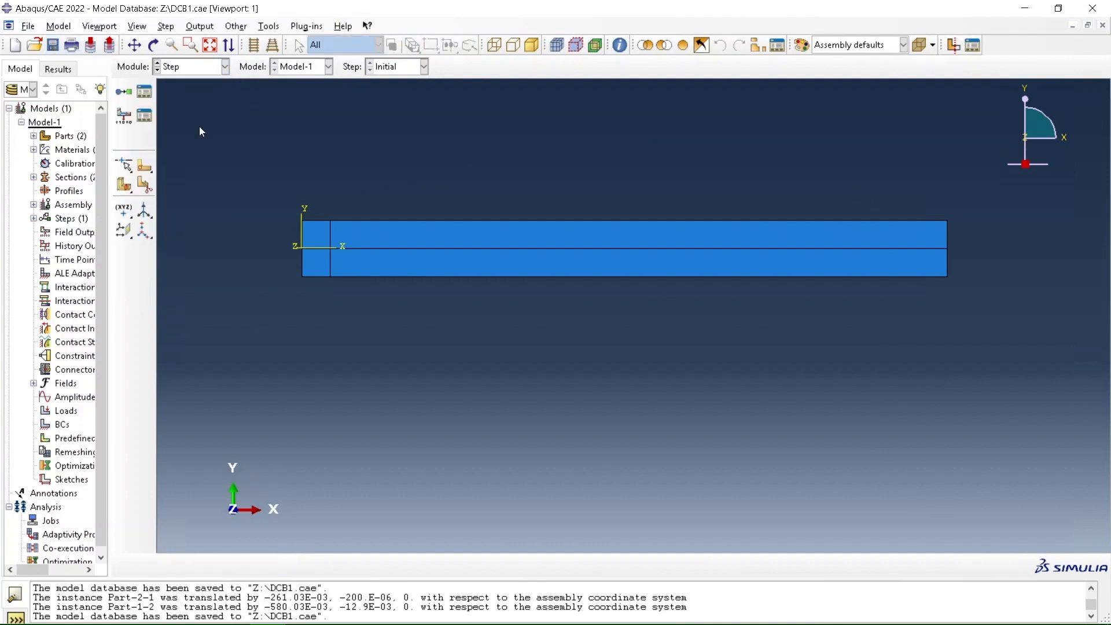
{"action": "left_click", "coordinate": [123, 91]}
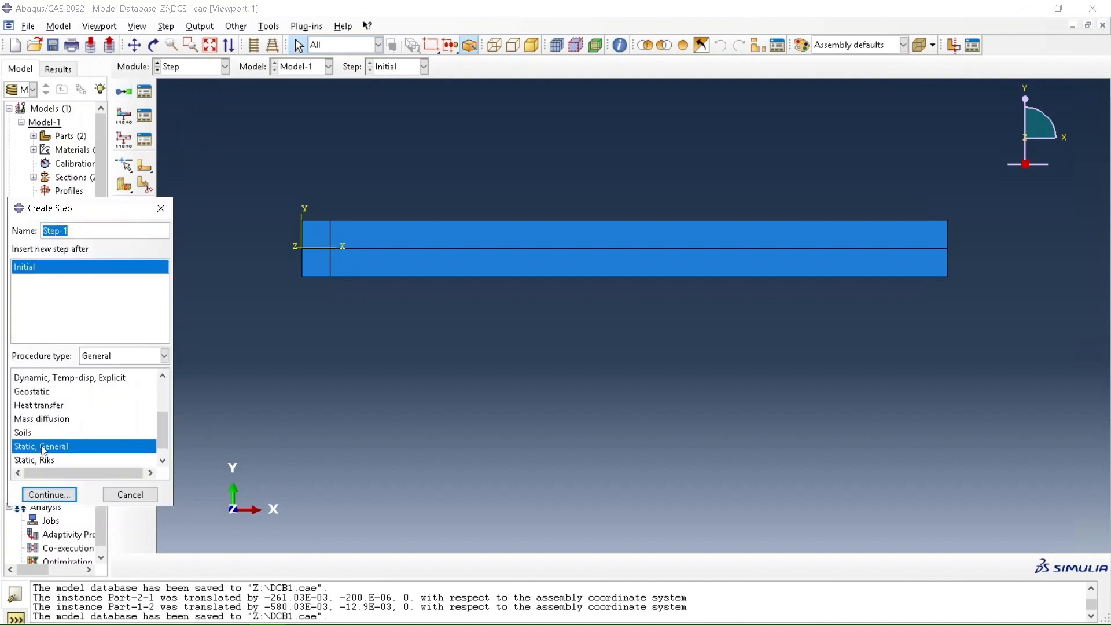
{"action": "left_click", "coordinate": [49, 495]}
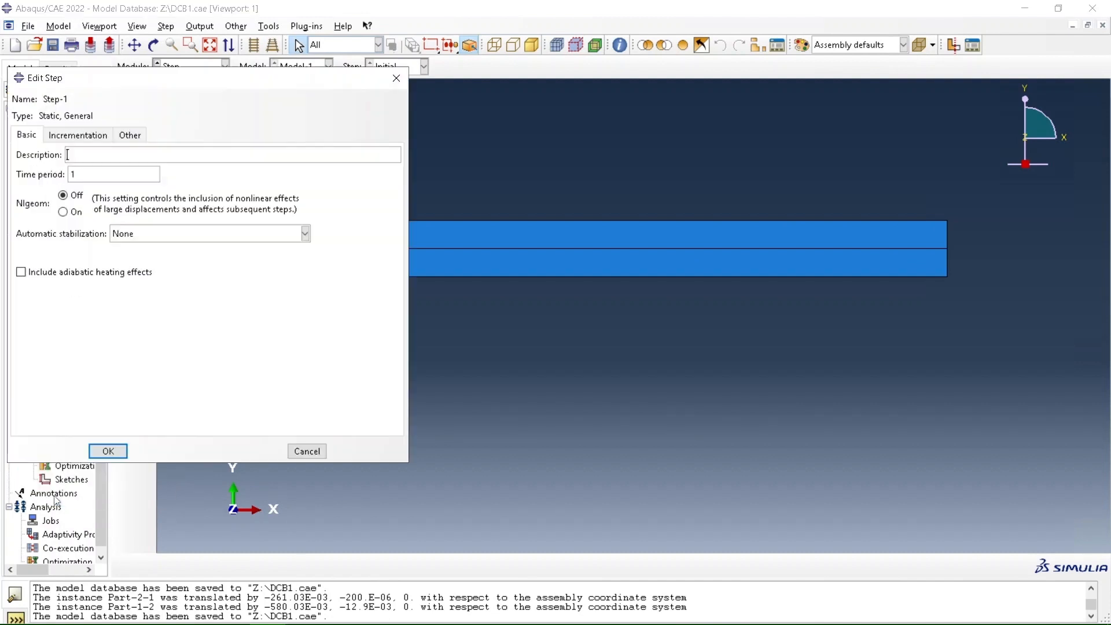
{"action": "left_click", "coordinate": [64, 213]}
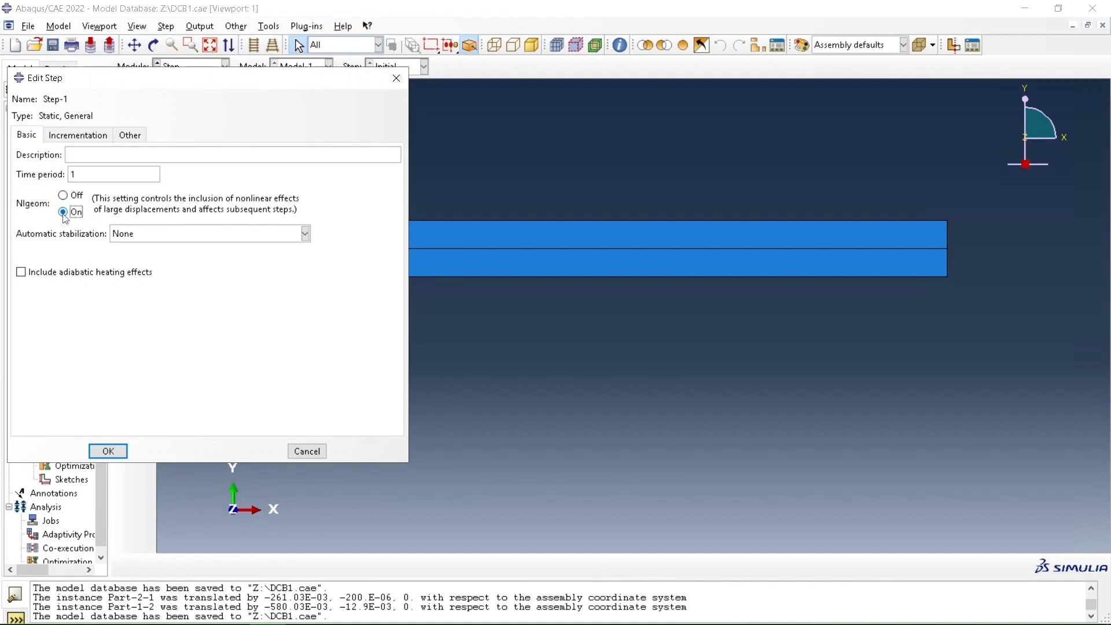
{"action": "left_click", "coordinate": [108, 451]}
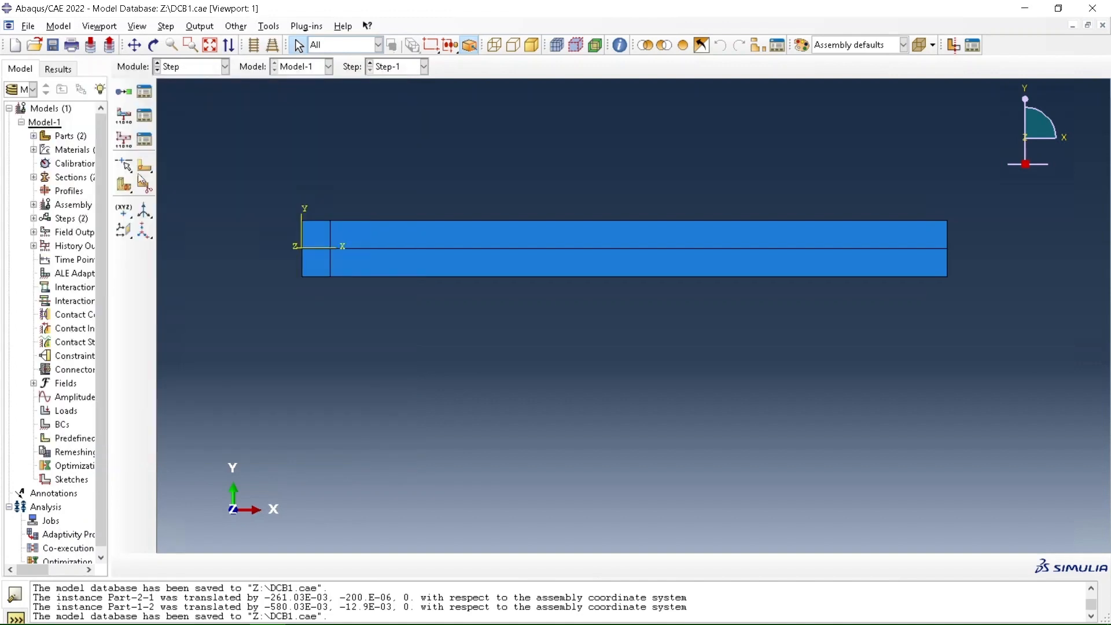
Create a whole-model field output request for Step-1 with the Failure/Fracture variables ENRRT, EFENRRTR, BDSTAT and DBT
{"action": "left_click", "coordinate": [122, 118]}
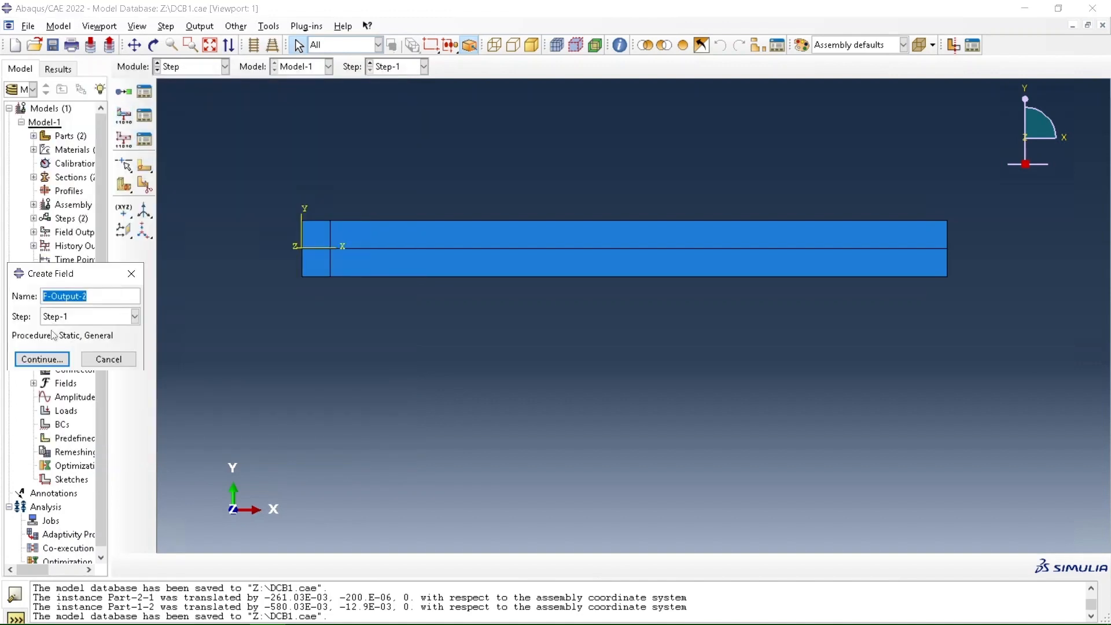
{"action": "left_click", "coordinate": [43, 360]}
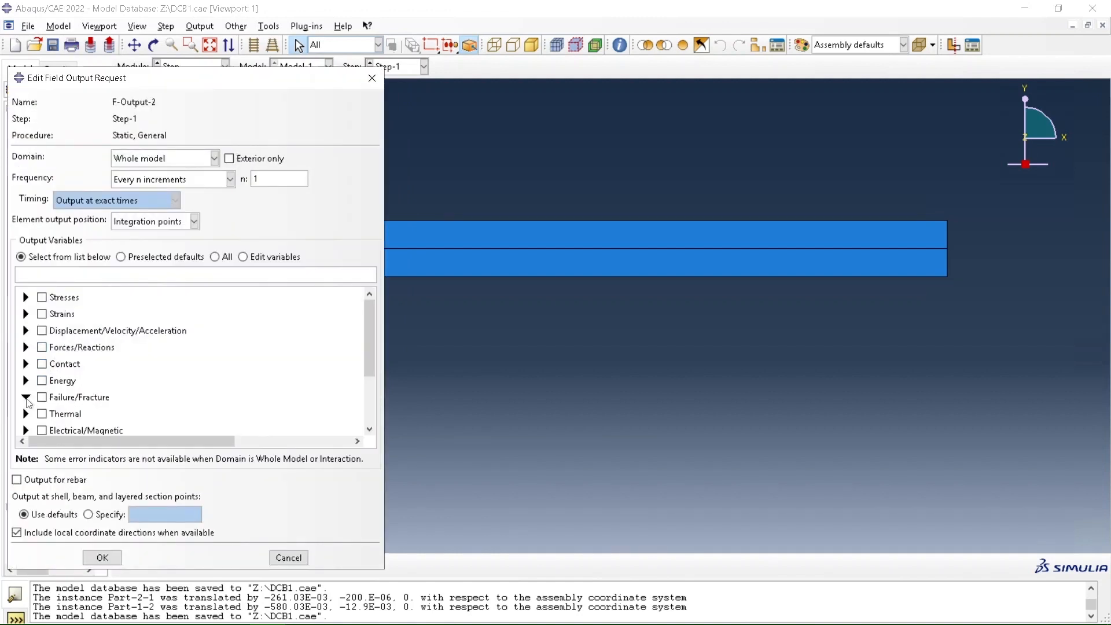
{"action": "left_click", "coordinate": [26, 397]}
{"action": "scroll", "coordinate": [29, 403], "scroll_direction": "down", "scroll_amount": 7}
{"action": "scroll", "coordinate": [29, 403], "scroll_direction": "down", "scroll_amount": 2}
{"action": "scroll", "coordinate": [29, 404], "scroll_direction": "up", "scroll_amount": 3}
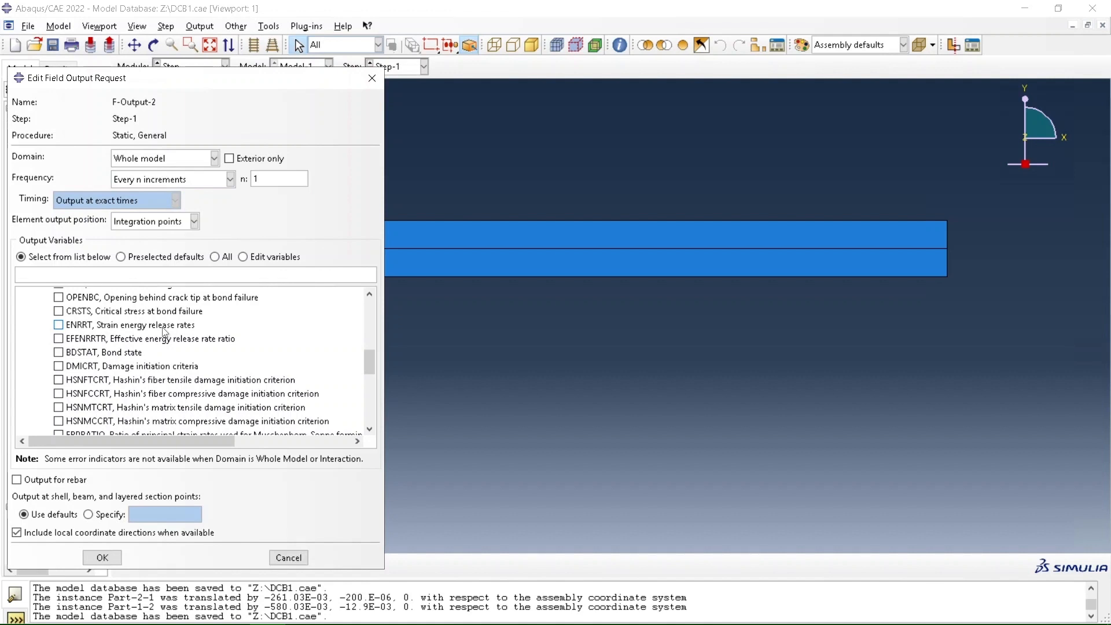
{"action": "left_click", "coordinate": [58, 325]}
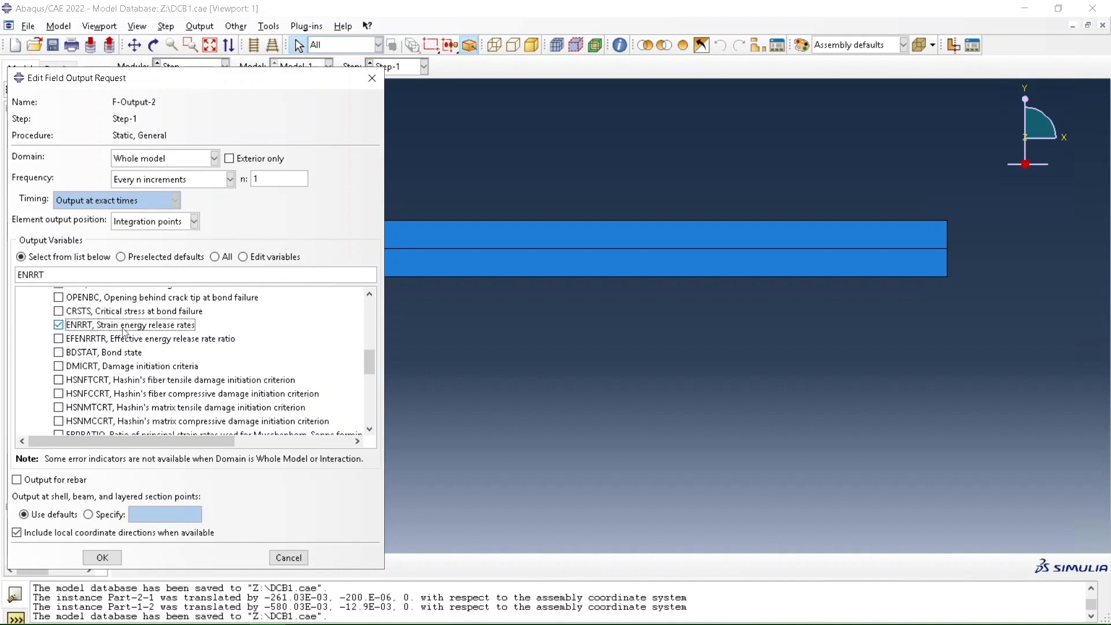
{"action": "left_click", "coordinate": [58, 339]}
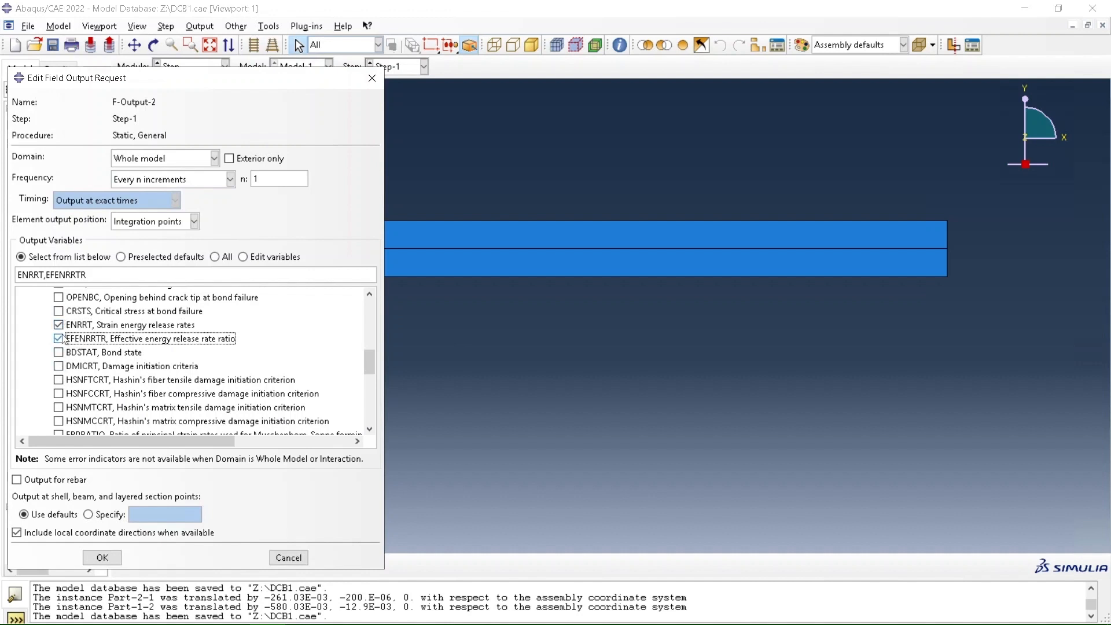
{"action": "left_click", "coordinate": [59, 352]}
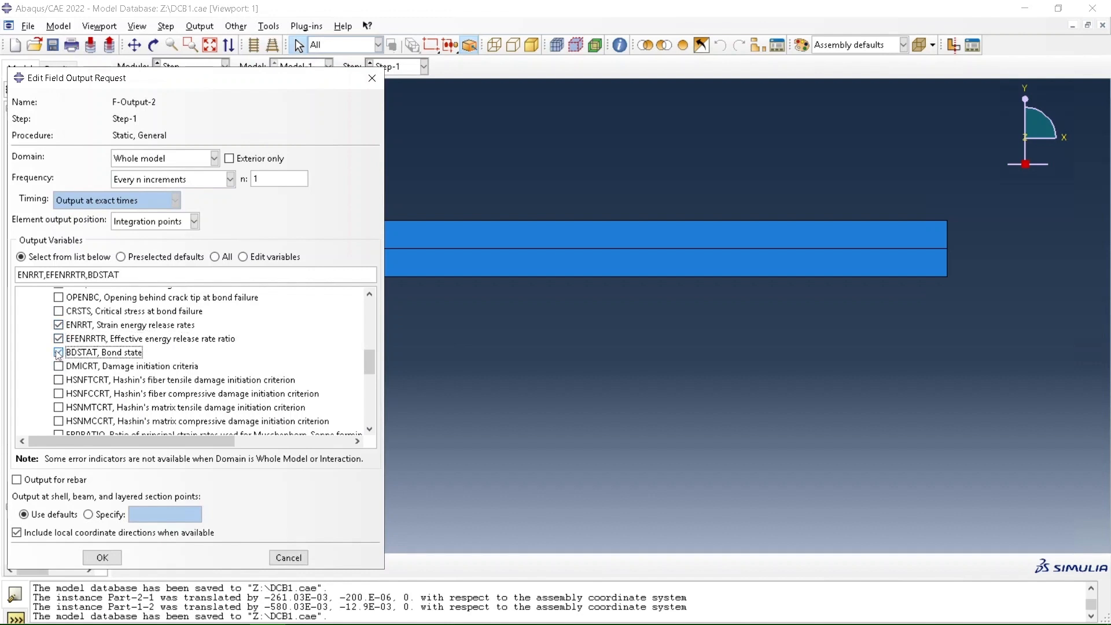
{"action": "scroll", "coordinate": [60, 347], "scroll_direction": "up", "scroll_amount": 2}
{"action": "left_click", "coordinate": [59, 303]}
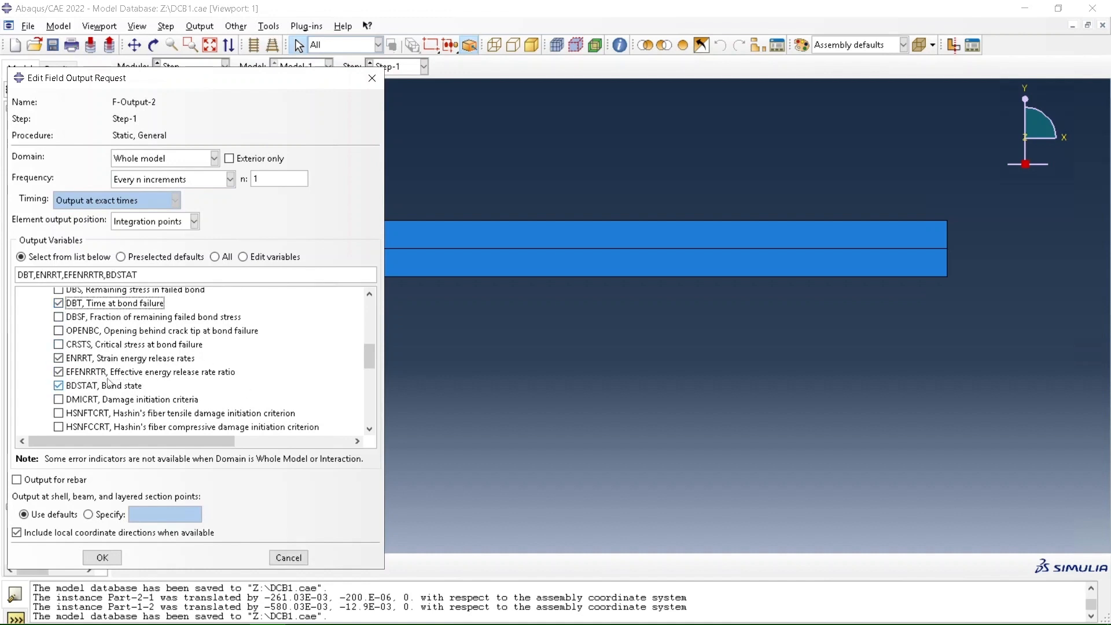
{"action": "left_click", "coordinate": [102, 558]}
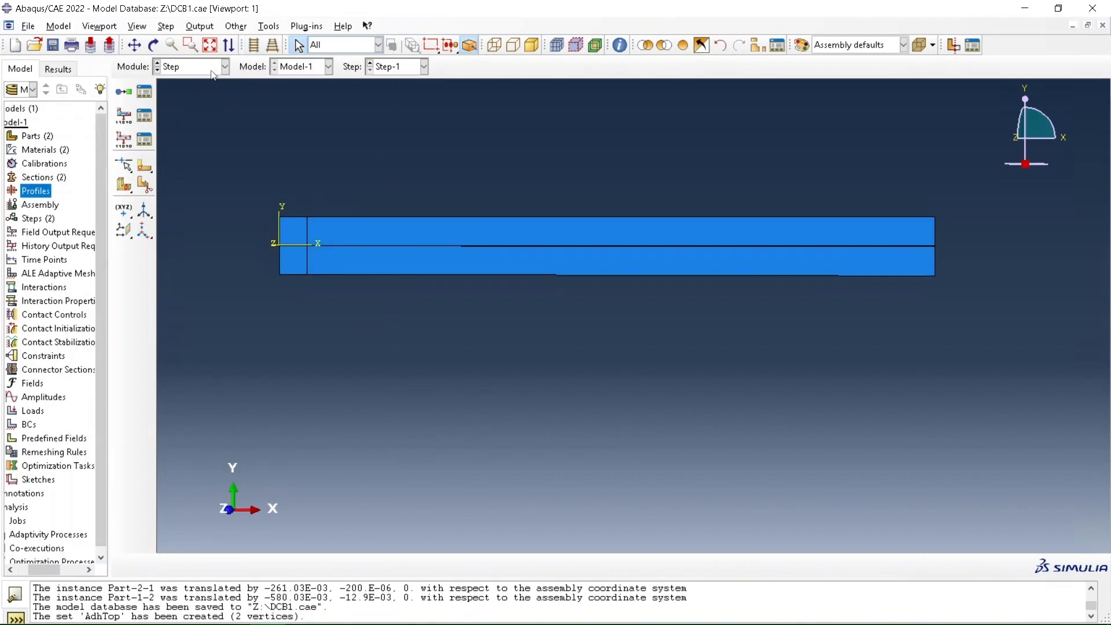
Switch to the Interaction module and remove both beam instances from the display so only the adhesive layer is shown
{"action": "left_click", "coordinate": [213, 68]}
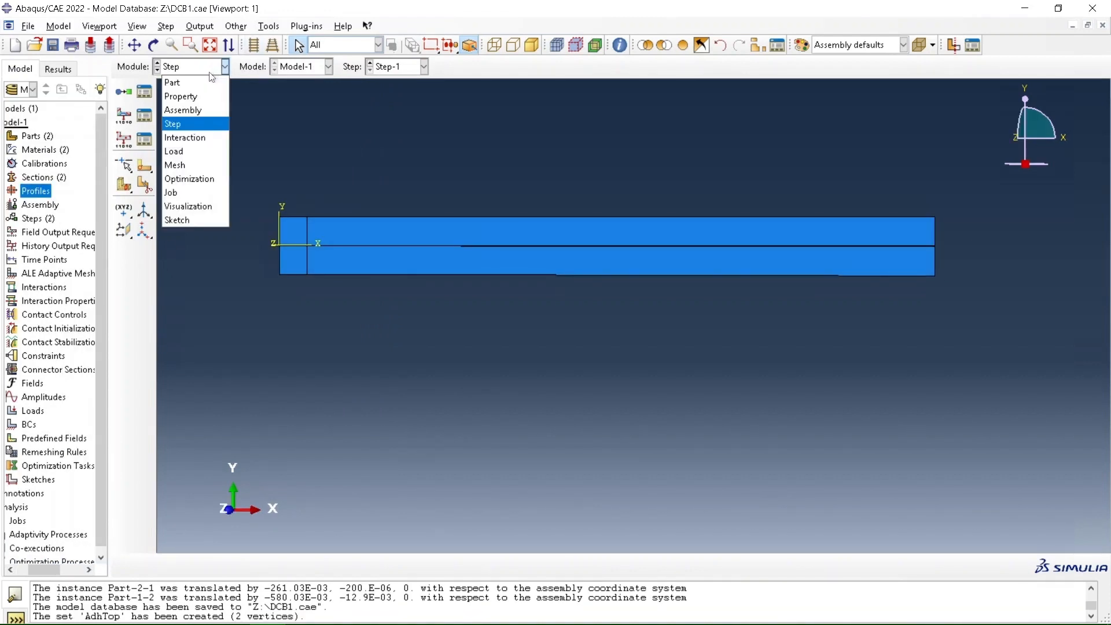
{"action": "left_click", "coordinate": [190, 138]}
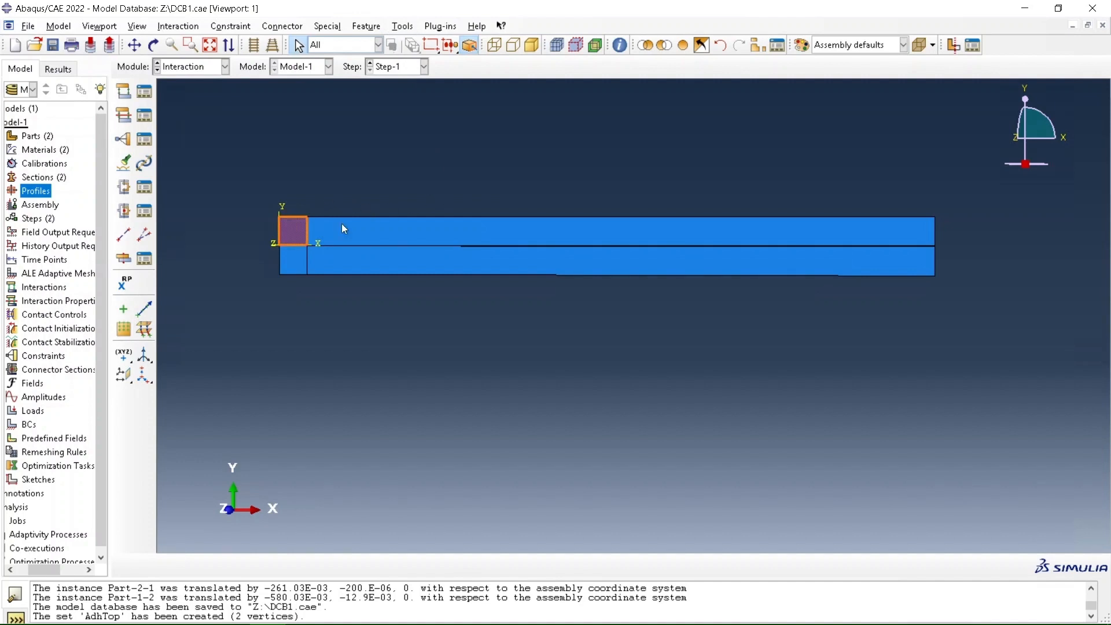
{"action": "left_click", "coordinate": [302, 262], "text": "shift"}
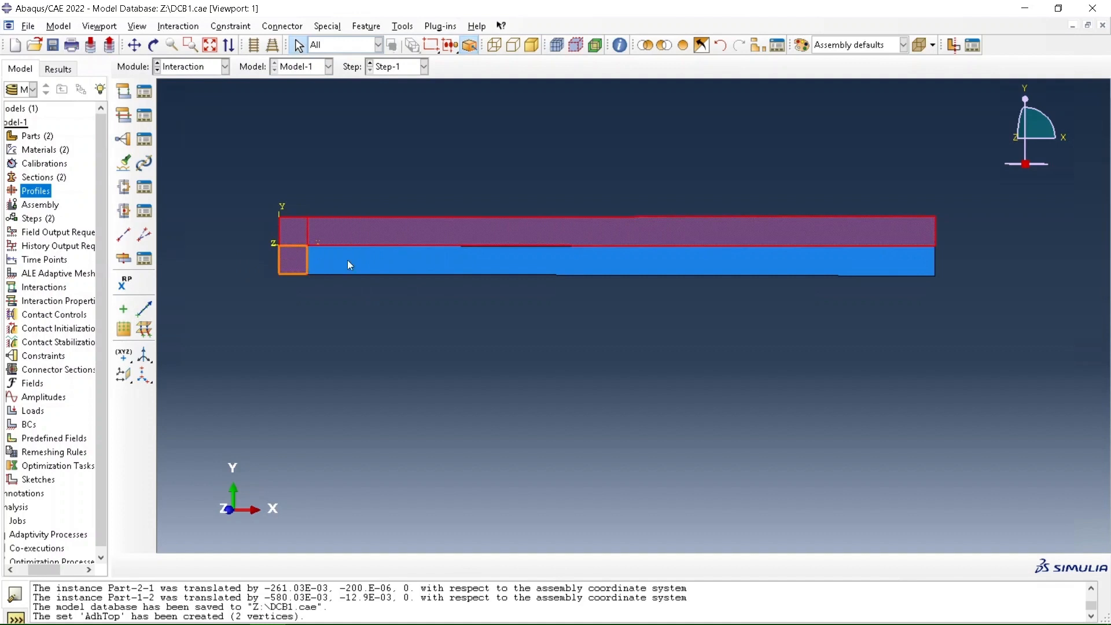
{"action": "left_click", "coordinate": [347, 261], "text": "shift"}
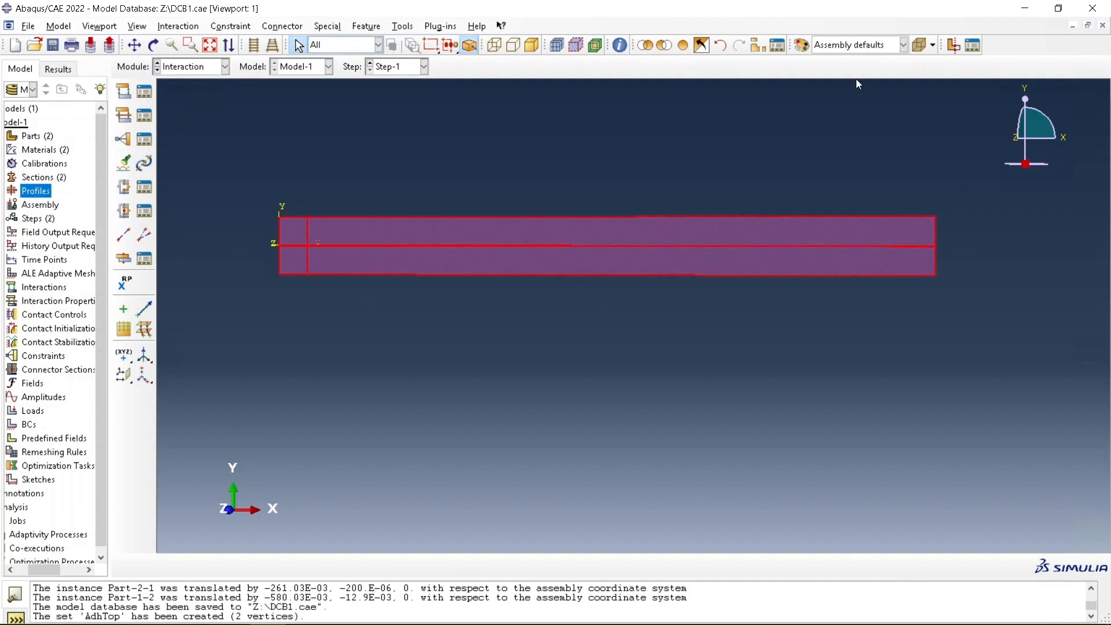
{"action": "left_click", "coordinate": [665, 45]}
{"action": "scroll", "coordinate": [593, 221], "scroll_direction": "up", "scroll_amount": 3}
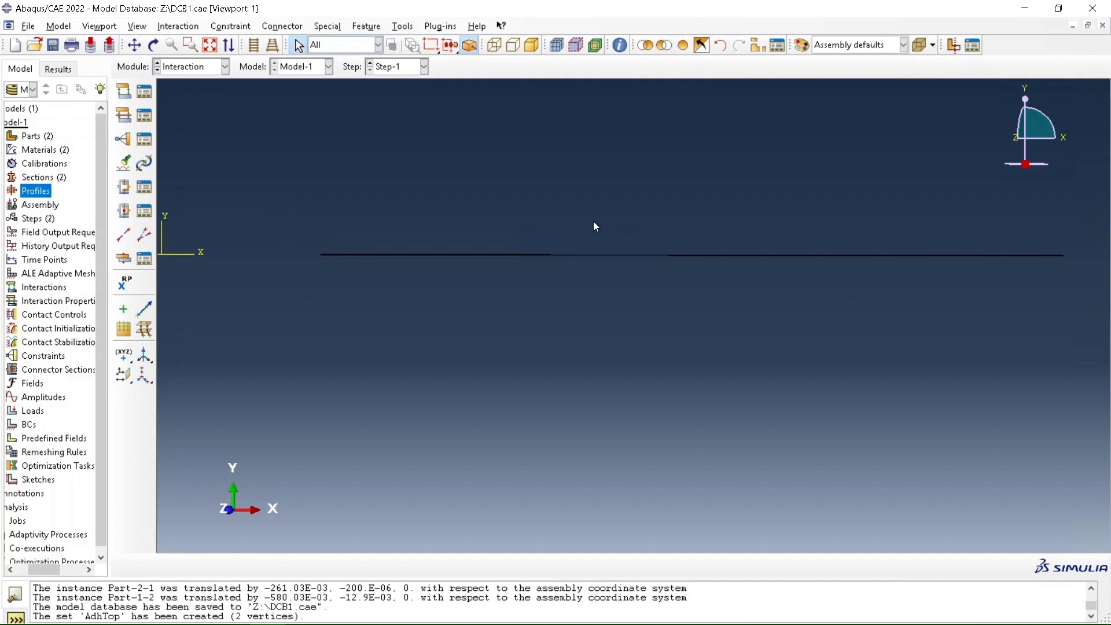
{"action": "scroll", "coordinate": [1060, 230], "scroll_direction": "up", "scroll_amount": 1}
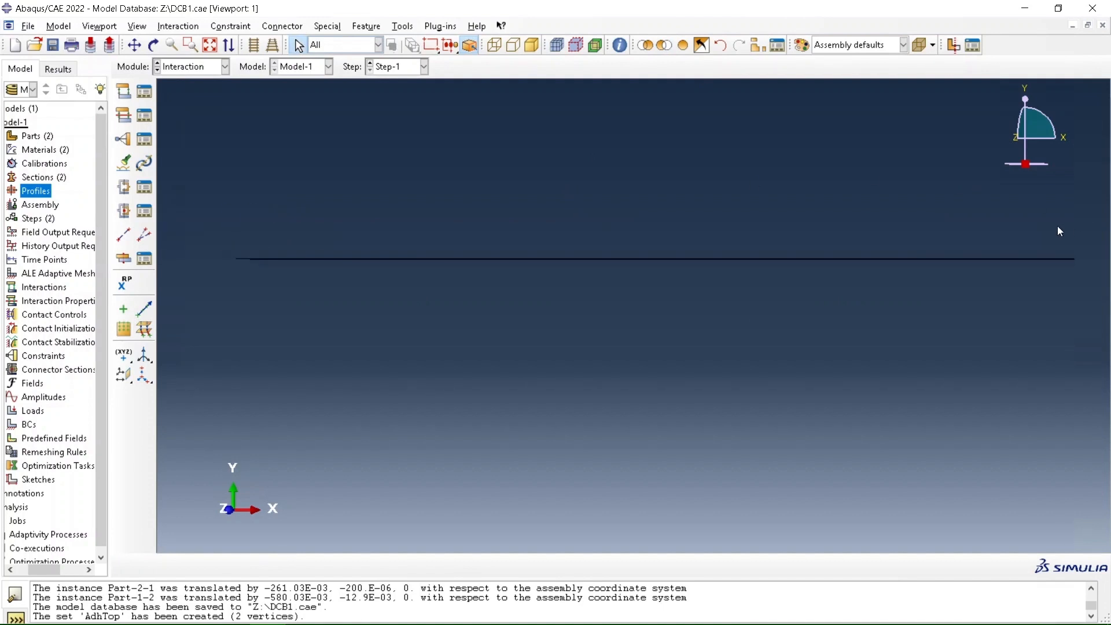
Delete the existing AdhTop geometry set
{"action": "left_click", "coordinate": [403, 26]}
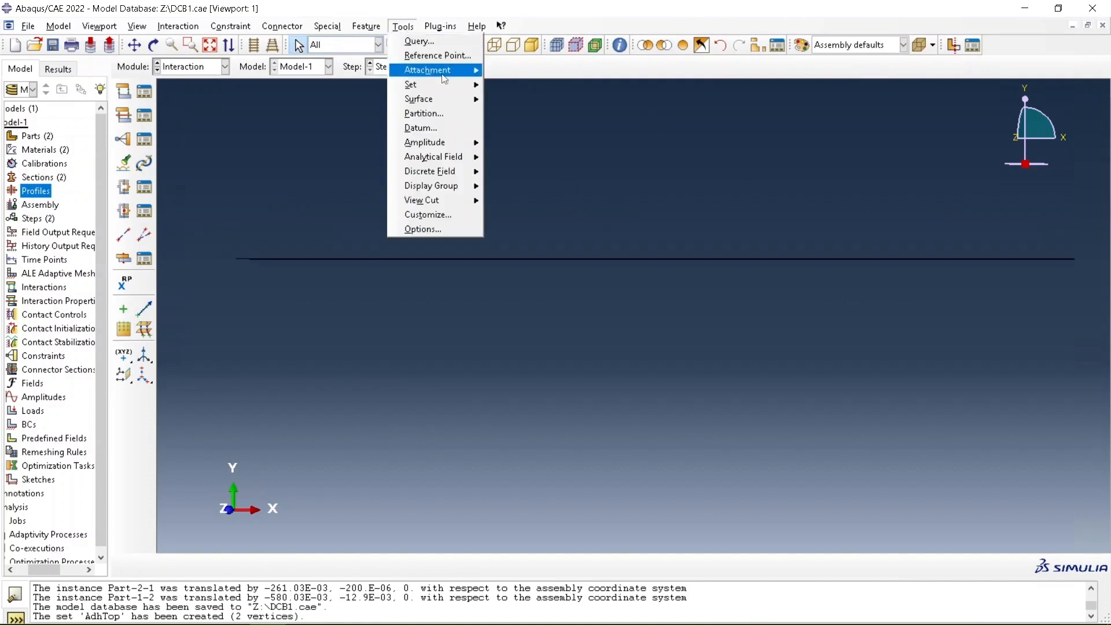
{"action": "mouse_move", "coordinate": [443, 85]}
{"action": "left_click", "coordinate": [515, 157]}
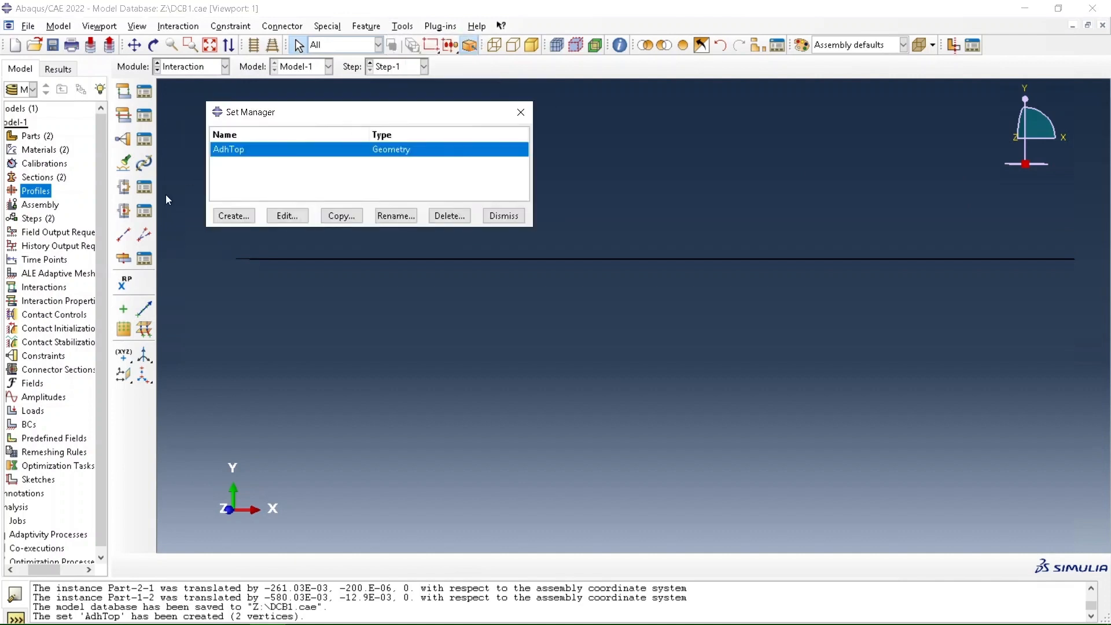
{"action": "left_click_drag", "start_coordinate": [328, 113], "coordinate": [139, 110]}
{"action": "left_click", "coordinate": [258, 210]}
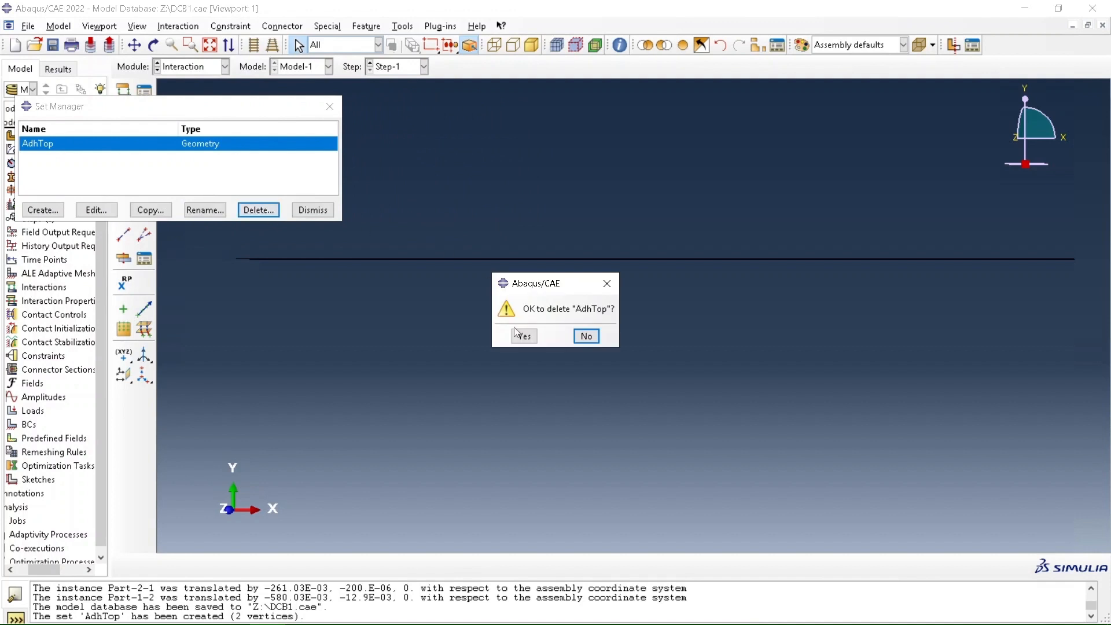
{"action": "left_click", "coordinate": [524, 336]}
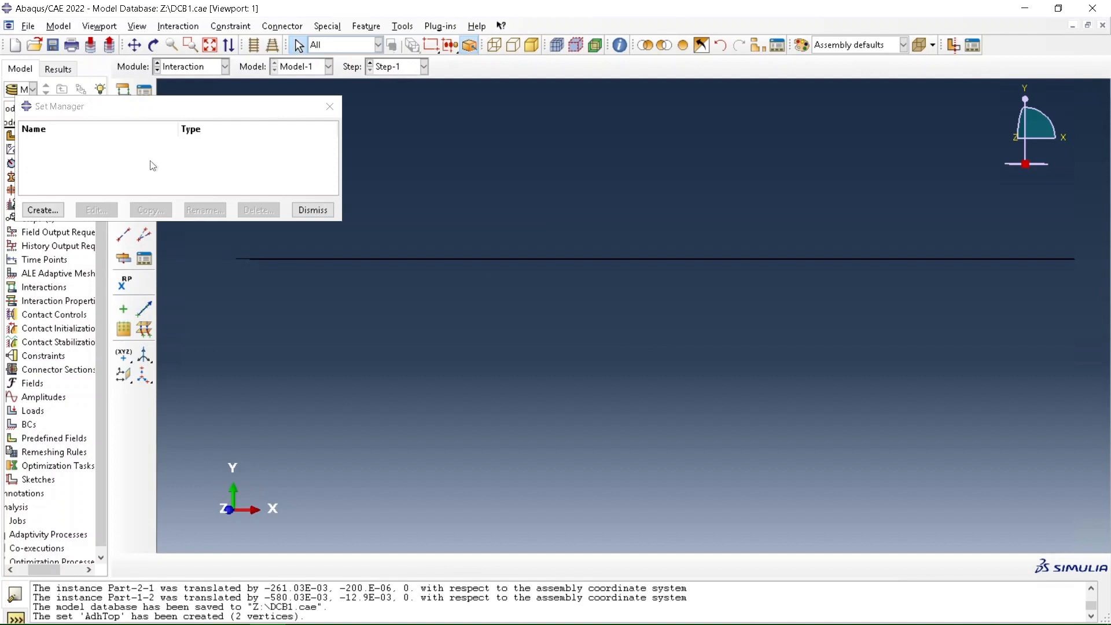
Create a geometry set named AdhTop from the two upper corner vertices at the ends of the adhesive layer
{"action": "left_click", "coordinate": [51, 211]}
{"action": "type", "text": "AdhTop"}
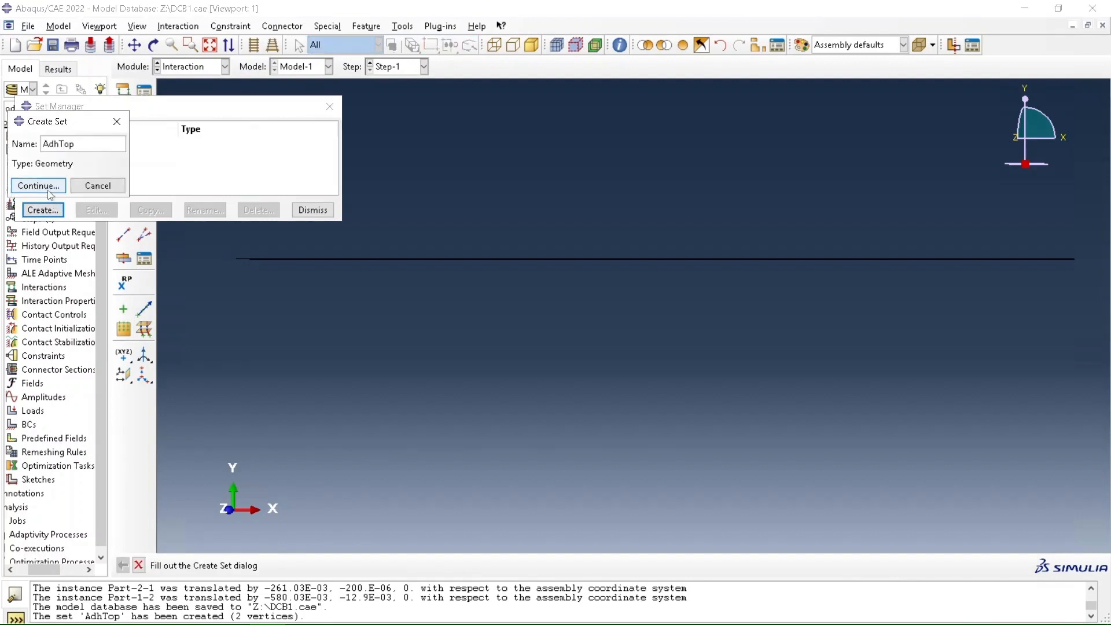
{"action": "left_click", "coordinate": [49, 191]}
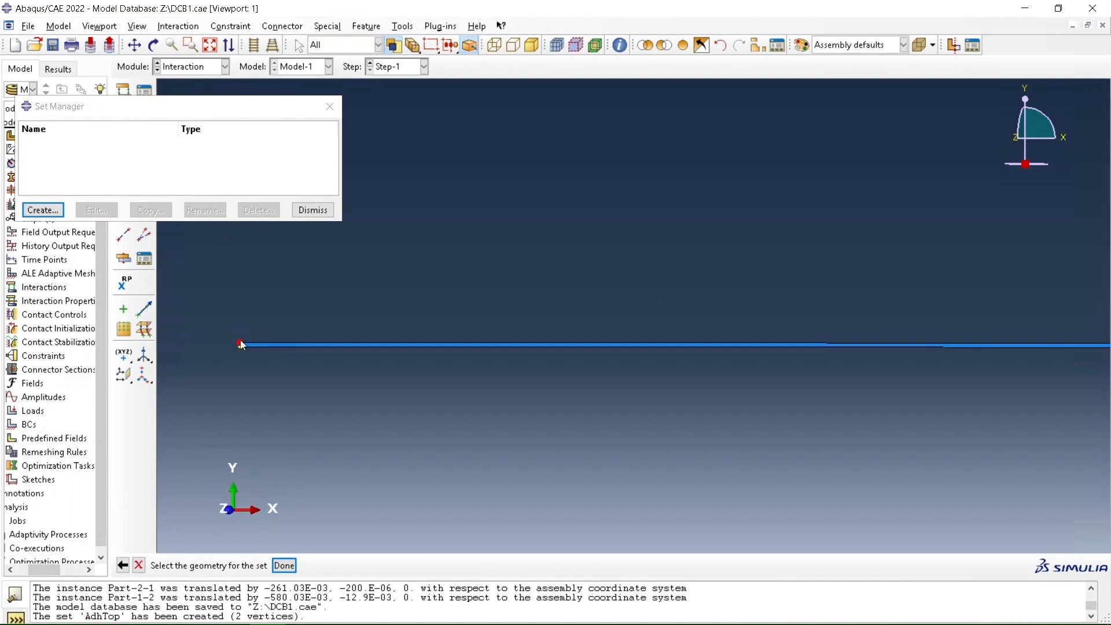
{"action": "scroll", "coordinate": [660, 283], "scroll_direction": "up", "scroll_amount": 2}
{"action": "scroll", "coordinate": [366, 246], "scroll_direction": "up", "scroll_amount": 2}
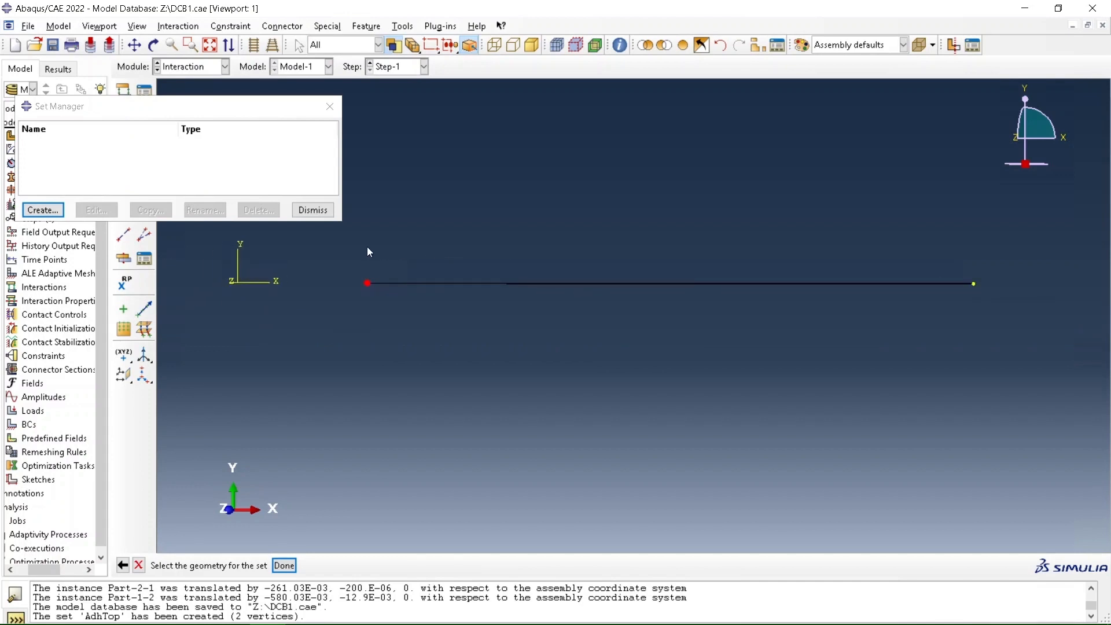
{"action": "scroll", "coordinate": [1001, 280], "scroll_direction": "down", "scroll_amount": 2}
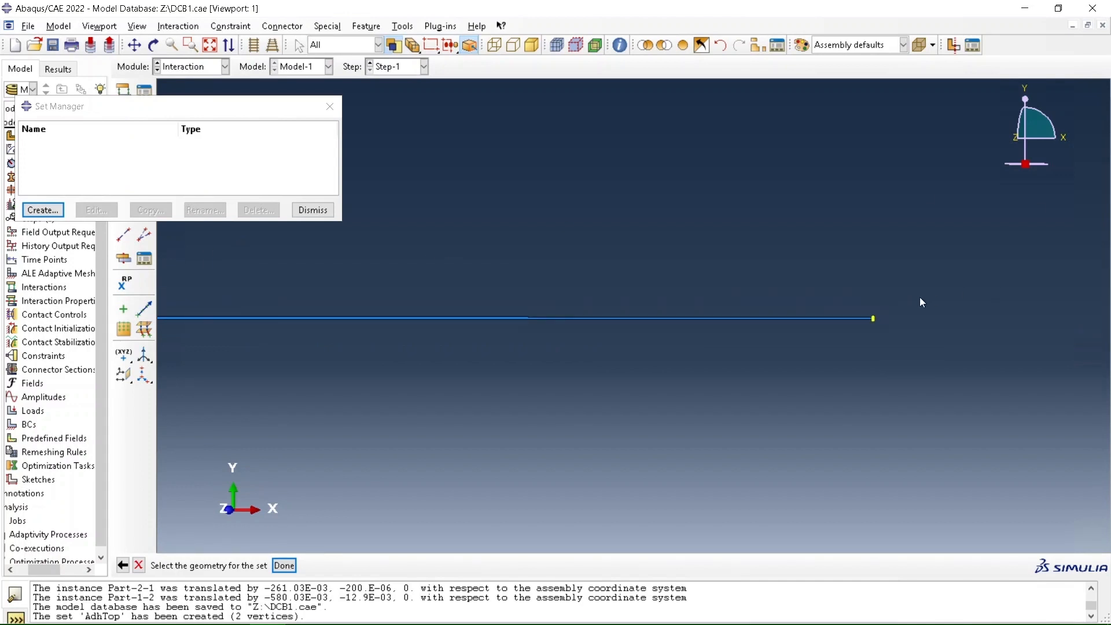
{"action": "left_click", "coordinate": [874, 318]}
{"action": "left_click", "coordinate": [285, 566]}
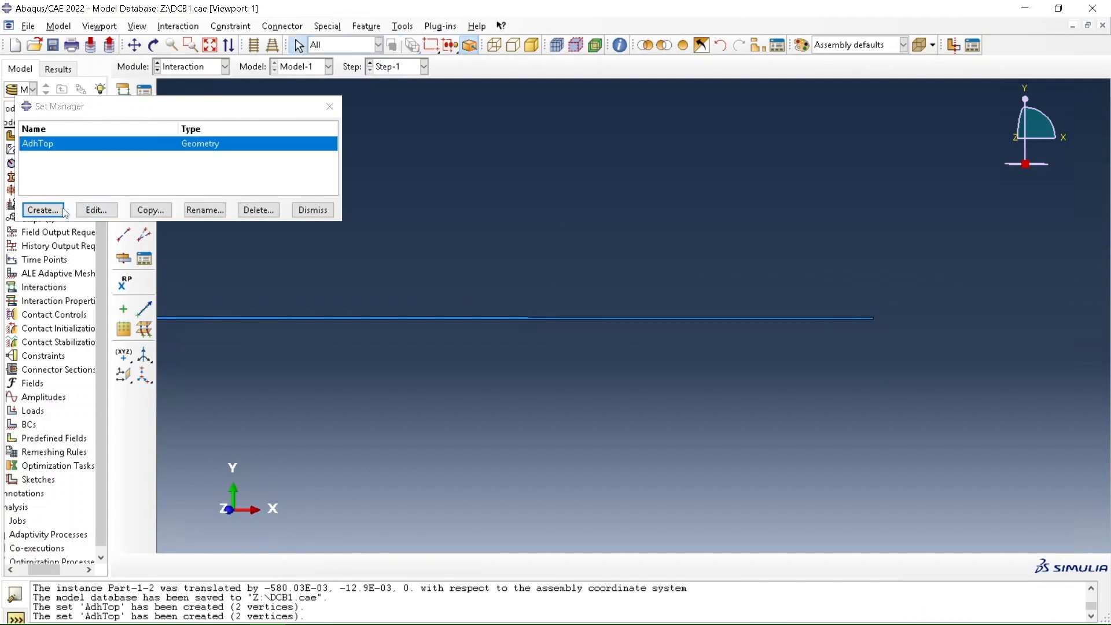
Create a geometry set named AdhBottom from the two lower corner vertices at the ends of the adhesive layer
{"action": "left_click", "coordinate": [43, 210]}
{"action": "type", "text": "AdhBottom"}
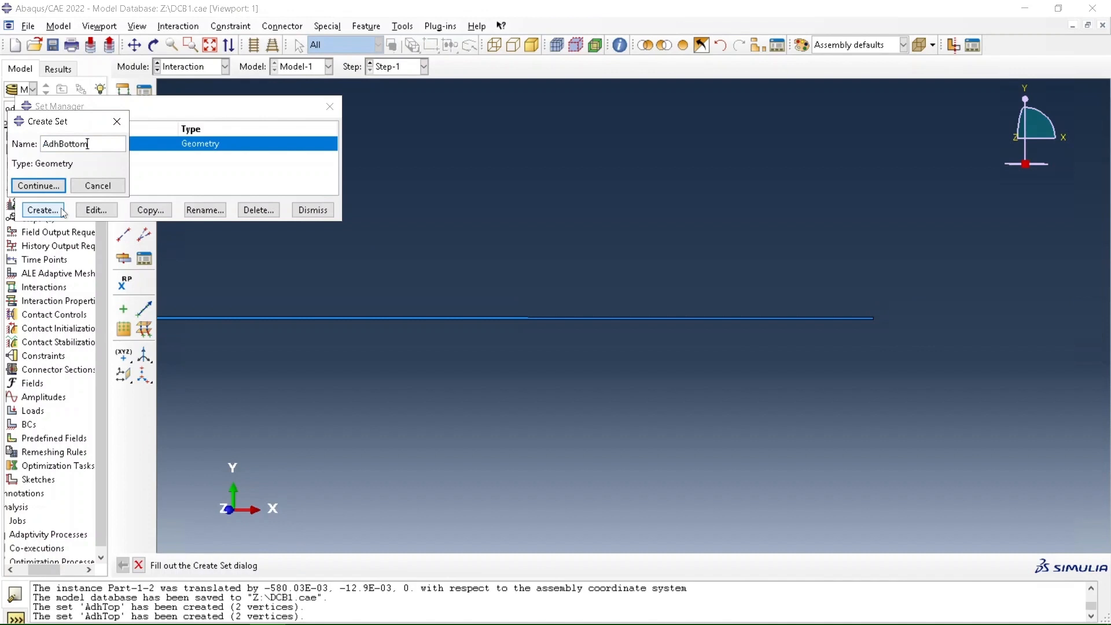
{"action": "left_click", "coordinate": [38, 185]}
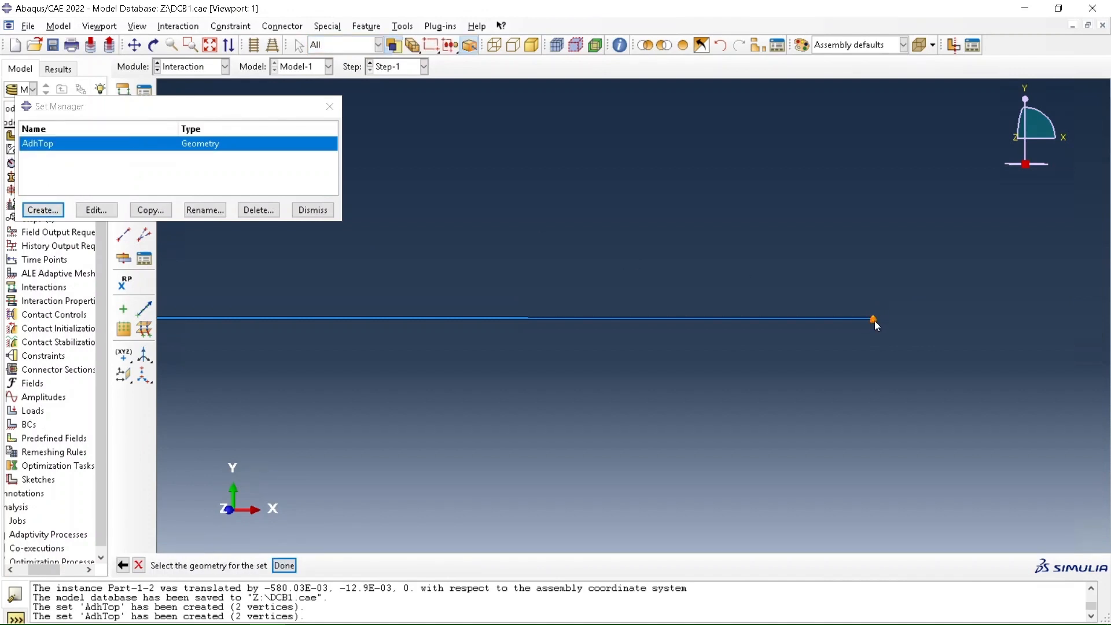
{"action": "scroll", "coordinate": [929, 213], "scroll_direction": "down", "scroll_amount": 4}
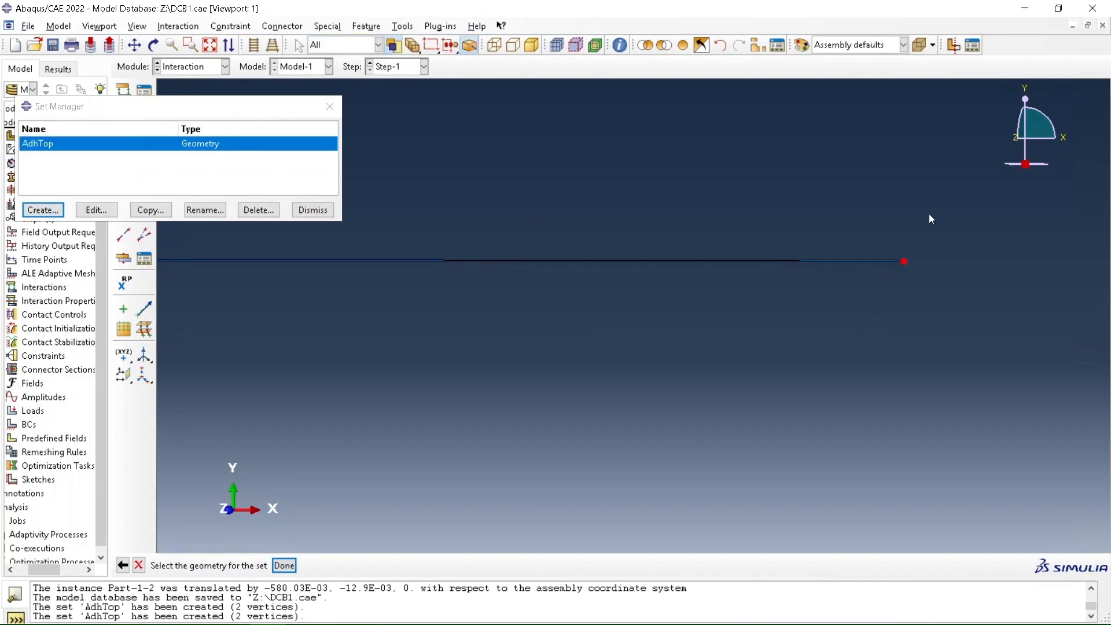
{"action": "scroll", "coordinate": [929, 215], "scroll_direction": "down", "scroll_amount": 1}
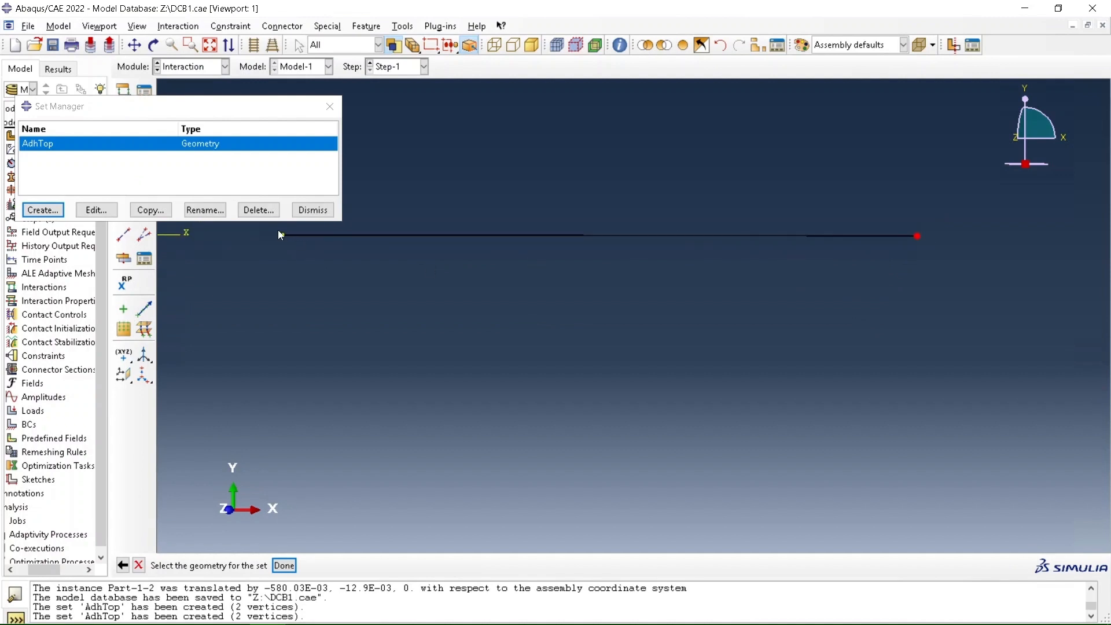
{"action": "scroll", "coordinate": [275, 229], "scroll_direction": "up", "scroll_amount": 4}
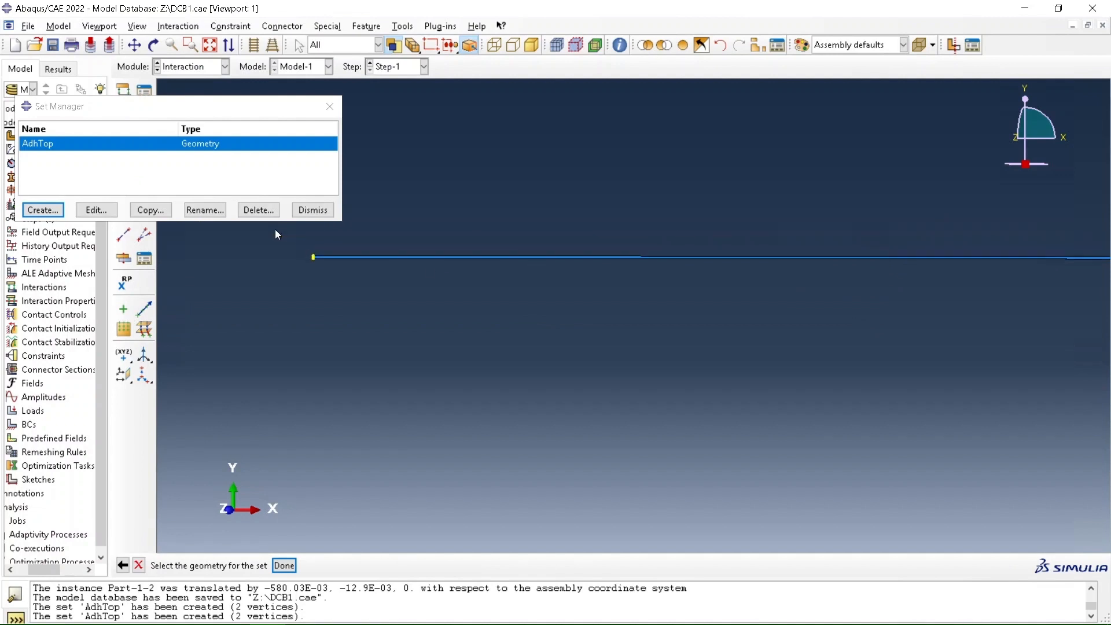
{"action": "left_click", "coordinate": [321, 264]}
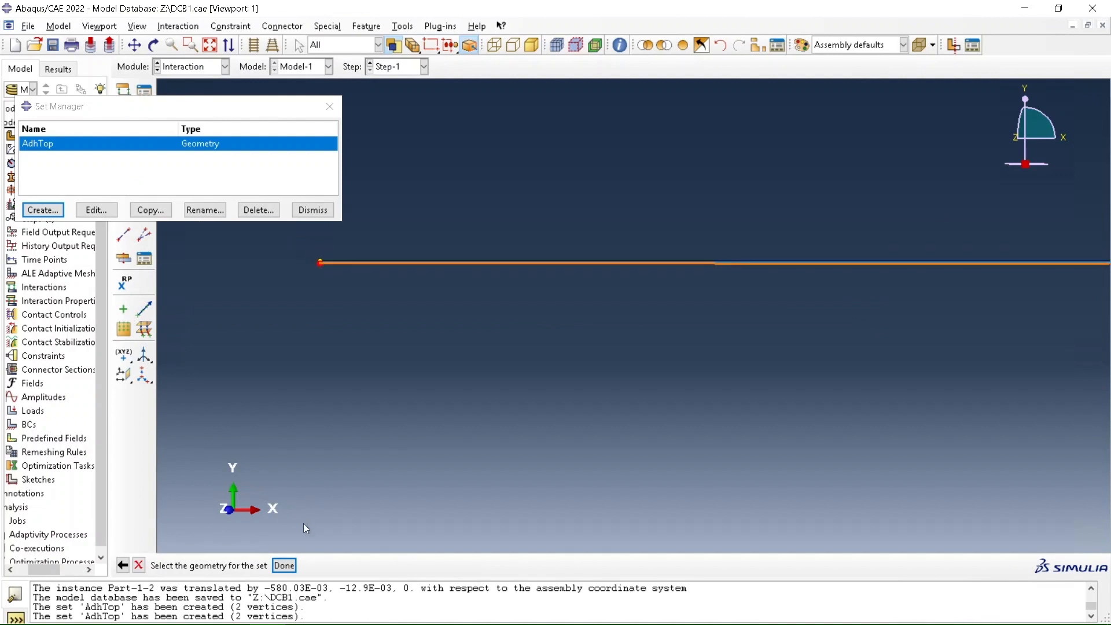
{"action": "left_click", "coordinate": [284, 566]}
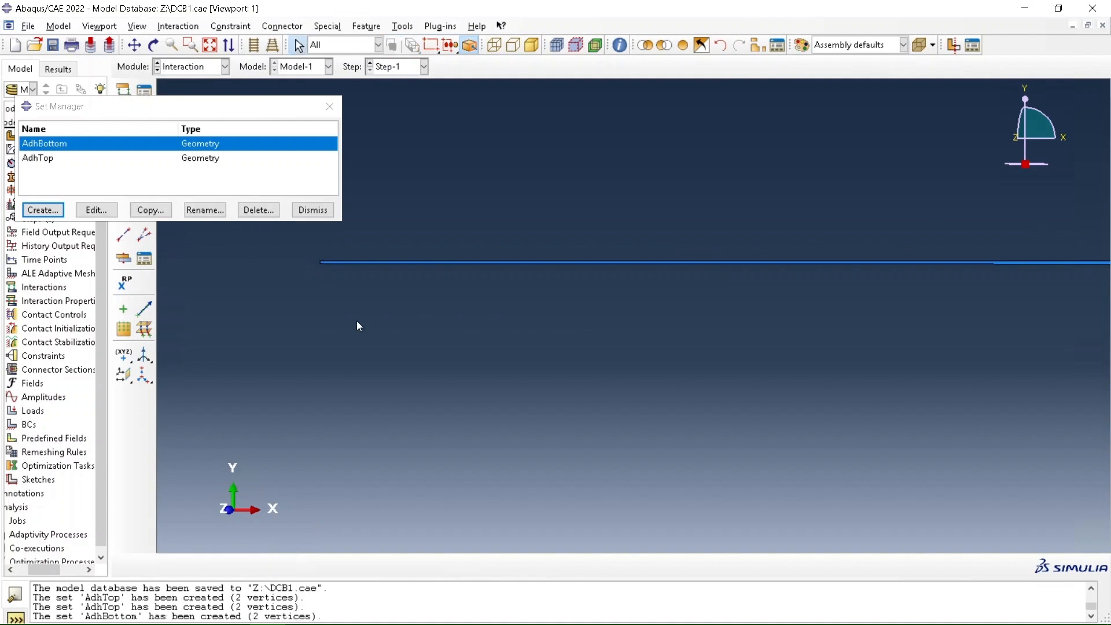
{"action": "left_click", "coordinate": [313, 210]}
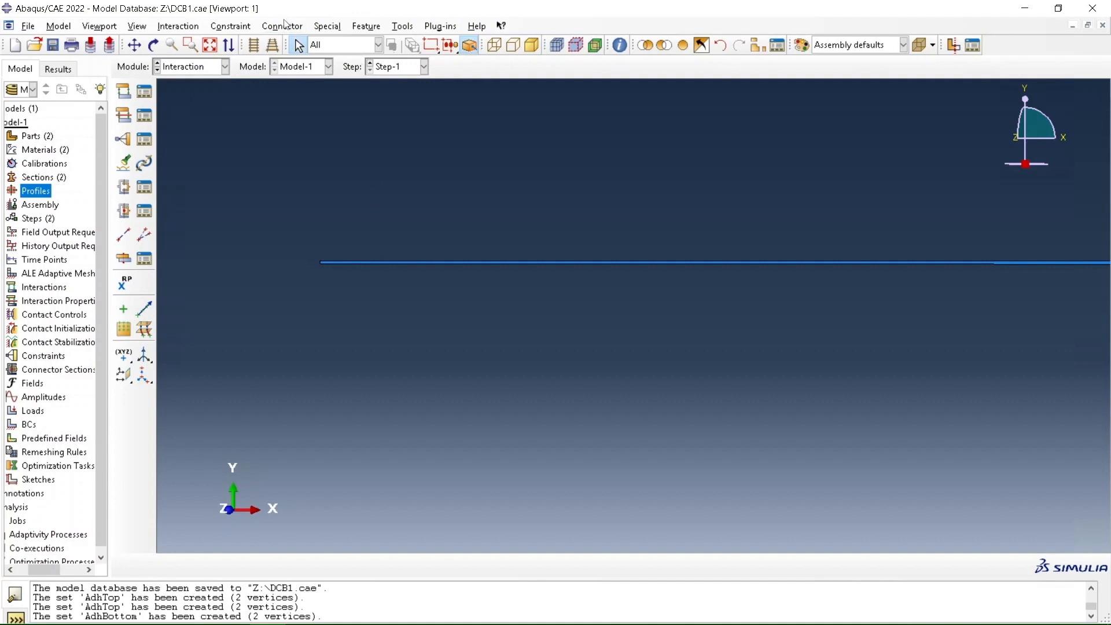
Create a geometry surface named AdhesiveTop on the upper edge of the adhesive layer
{"action": "left_click", "coordinate": [404, 28]}
{"action": "mouse_move", "coordinate": [440, 99]}
{"action": "left_click", "coordinate": [501, 104]}
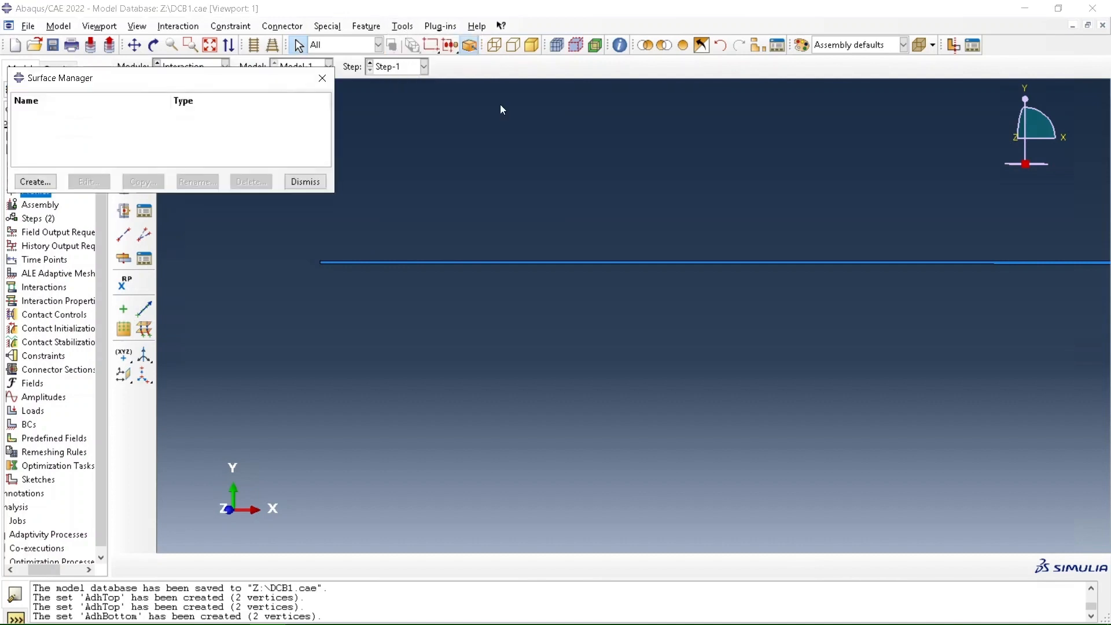
{"action": "left_click", "coordinate": [51, 181]}
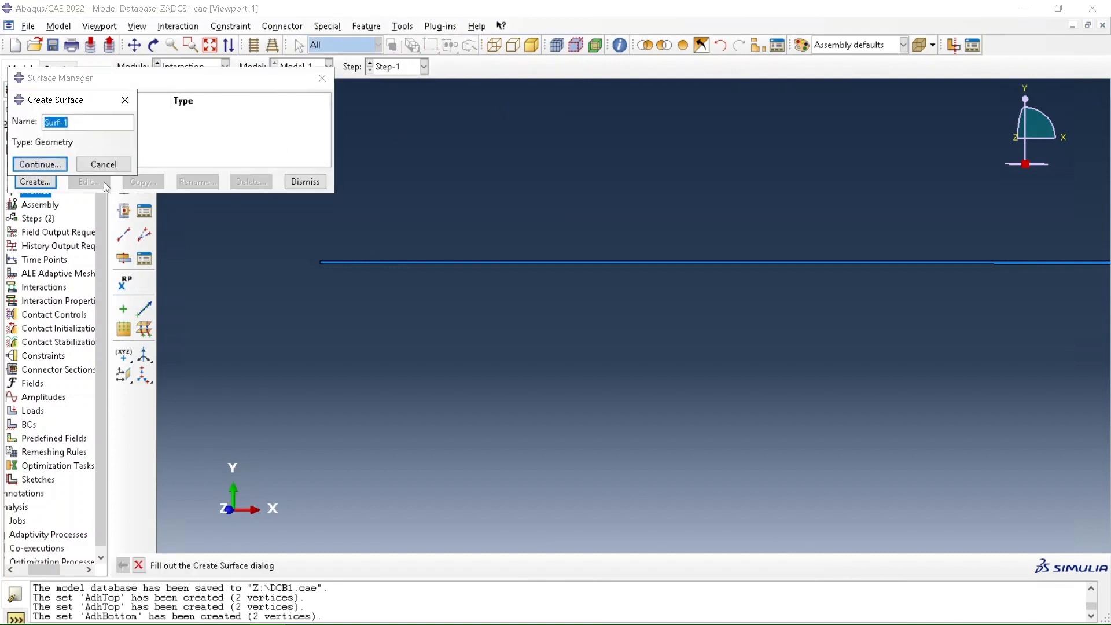
{"action": "type", "text": "AdhesiveTop"}
{"action": "key", "text": "BackSpace"}
{"action": "key", "text": "BackSpace"}
{"action": "type", "text": "op"}
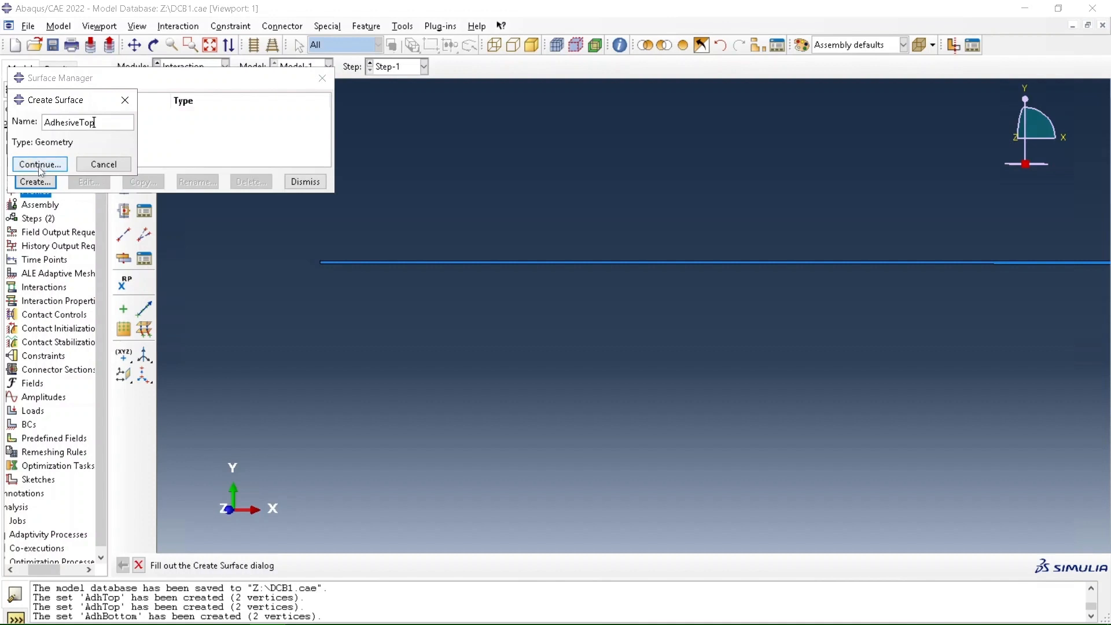
{"action": "left_click", "coordinate": [39, 165]}
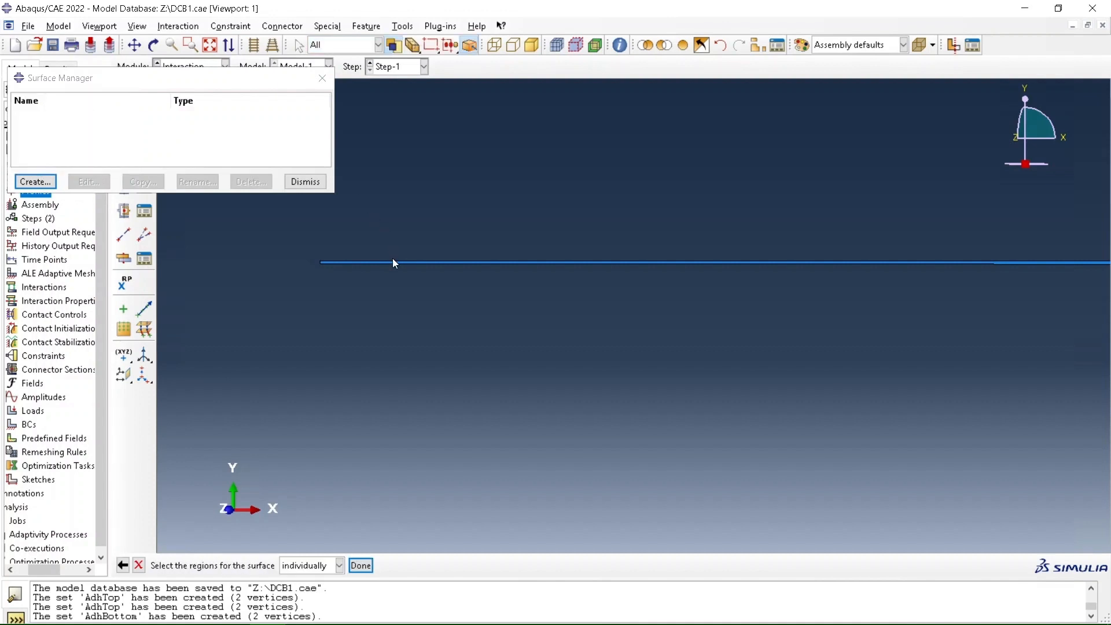
{"action": "left_click", "coordinate": [392, 260]}
{"action": "left_click", "coordinate": [361, 566]}
Create a geometry surface named AdhesiveBottom on the lower edge of the adhesive layer
{"action": "left_click", "coordinate": [25, 183]}
{"action": "type", "text": "AdhesiveBotom"}
{"action": "key", "text": "BackSpace"}
{"action": "key", "text": "BackSpace"}
{"action": "type", "text": "o"}
{"action": "key", "text": "BackSpace"}
{"action": "type", "text": "tom"}
{"action": "left_click", "coordinate": [39, 164]}
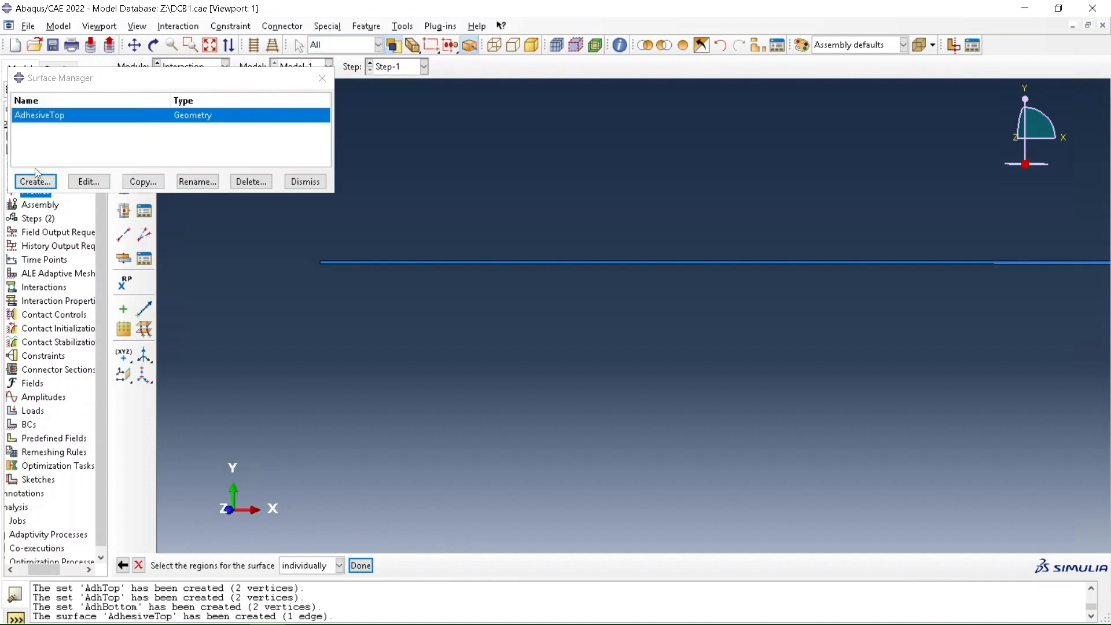
{"action": "left_click", "coordinate": [363, 264]}
{"action": "left_click", "coordinate": [367, 566]}
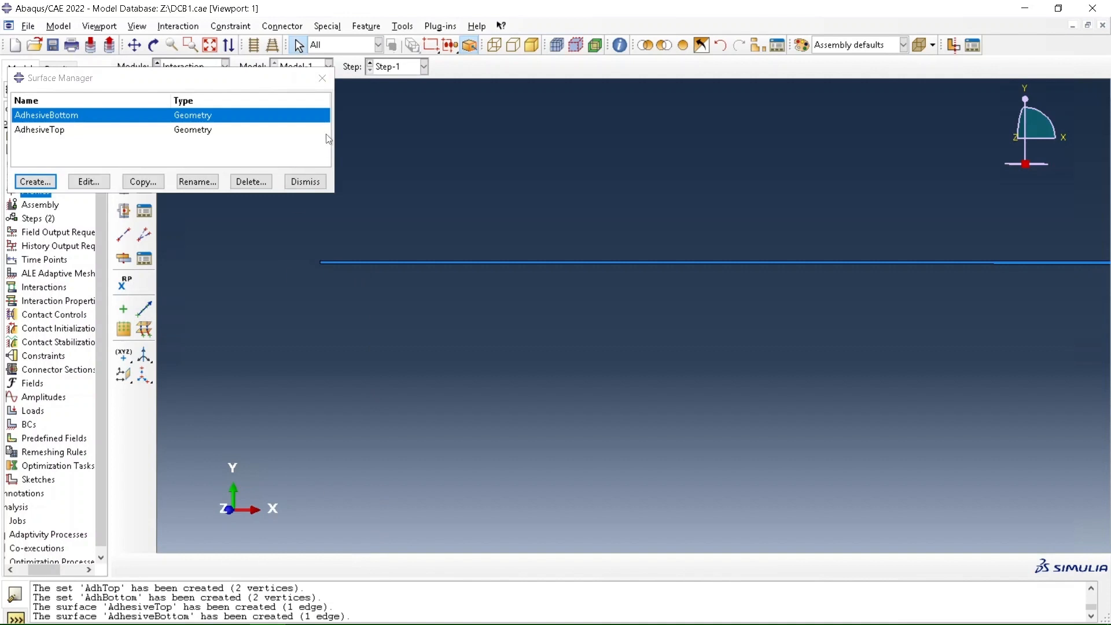
Redisplay all instances and create a surface named TopCantilever on the lower edge of the upper beam
{"action": "left_click", "coordinate": [683, 46]}
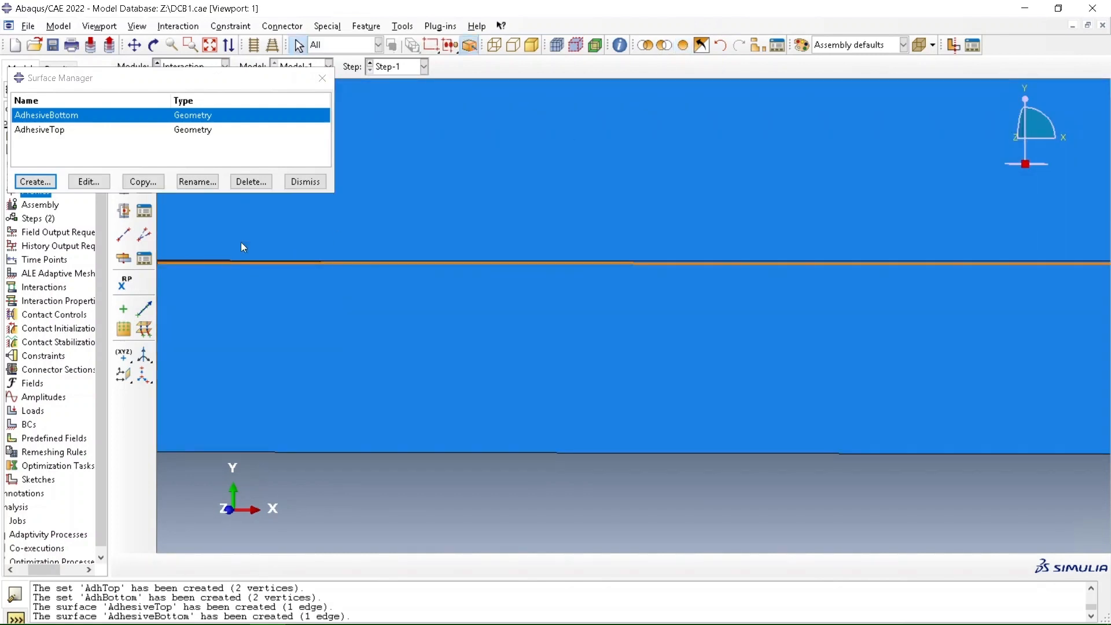
{"action": "left_click", "coordinate": [34, 181]}
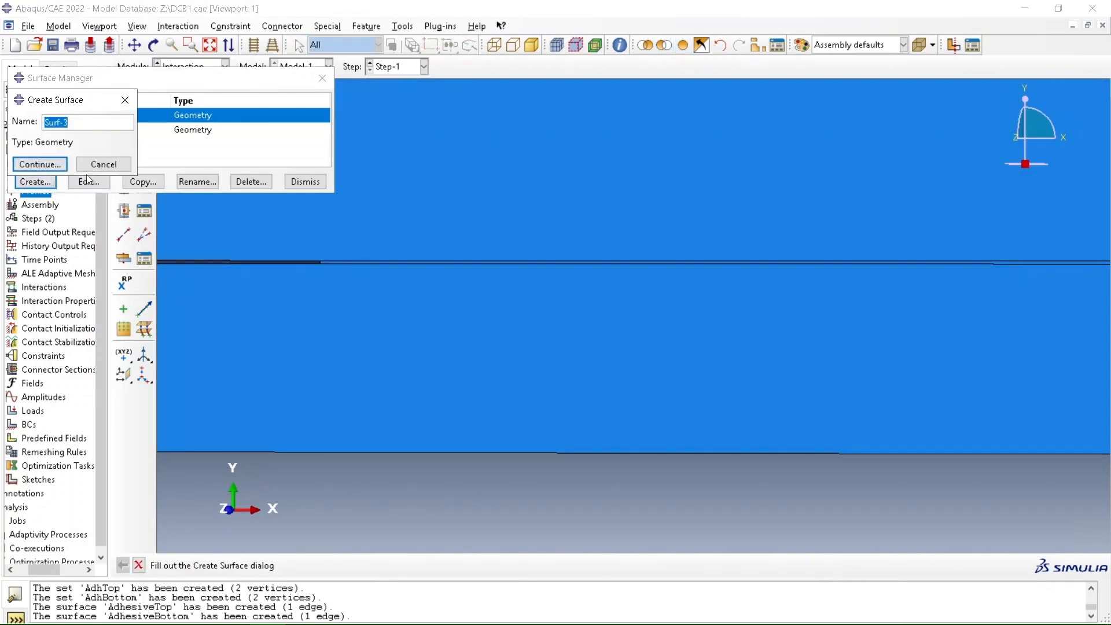
{"action": "type", "text": "TopCantilever"}
{"action": "left_click", "coordinate": [56, 168]}
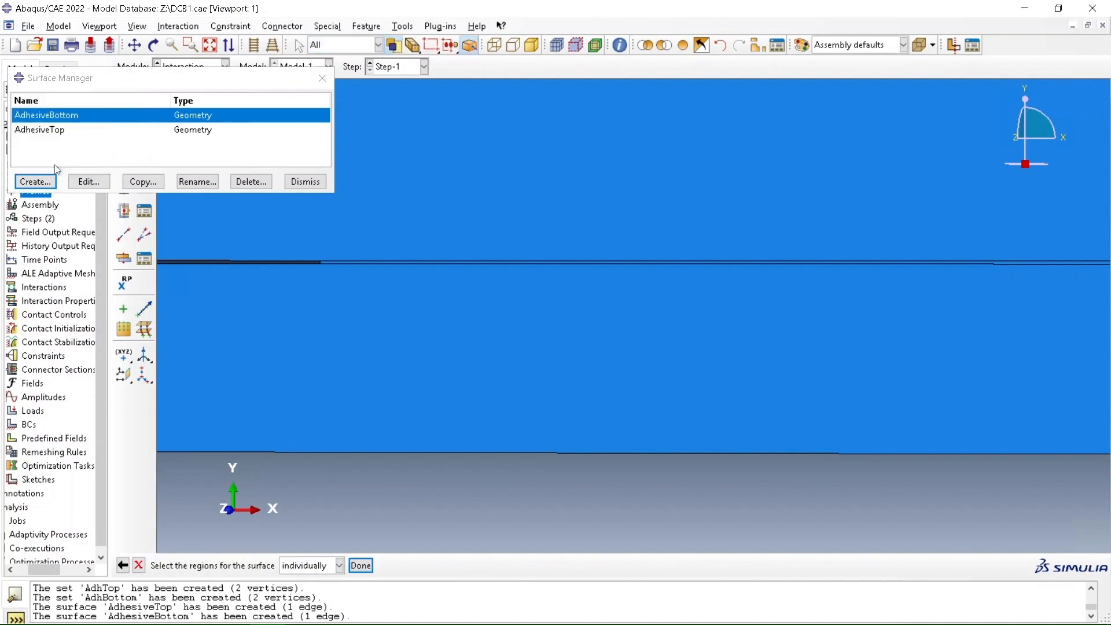
{"action": "left_click", "coordinate": [211, 261]}
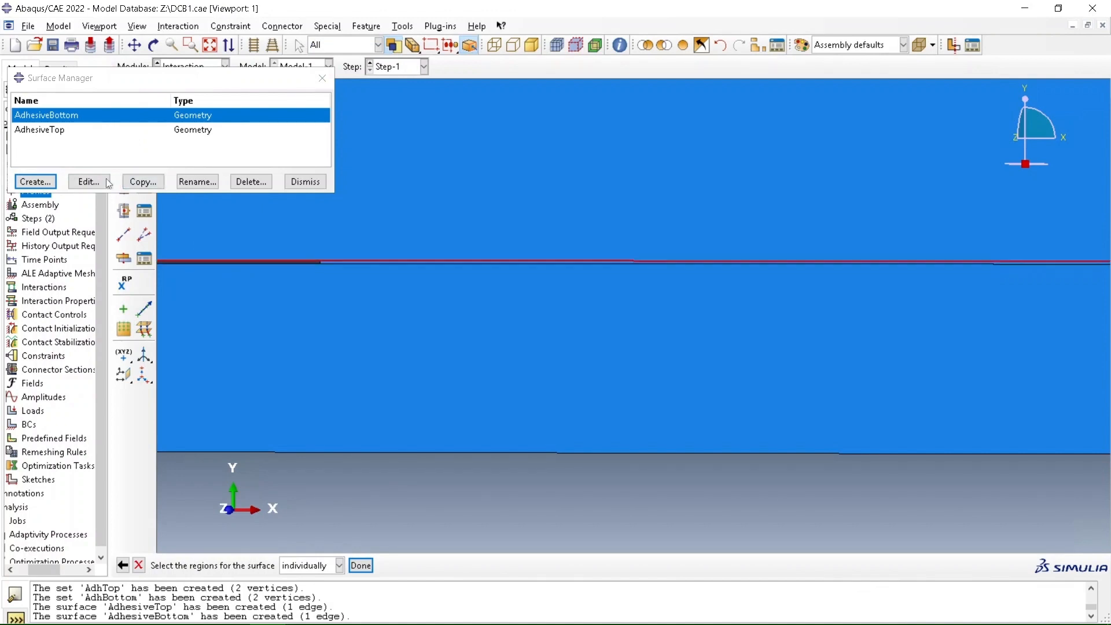
{"action": "left_click", "coordinate": [361, 566]}
Create a geometry surface named BottomCantilever on the upper edge of the lower beam and close the surface manager
{"action": "left_click", "coordinate": [36, 181]}
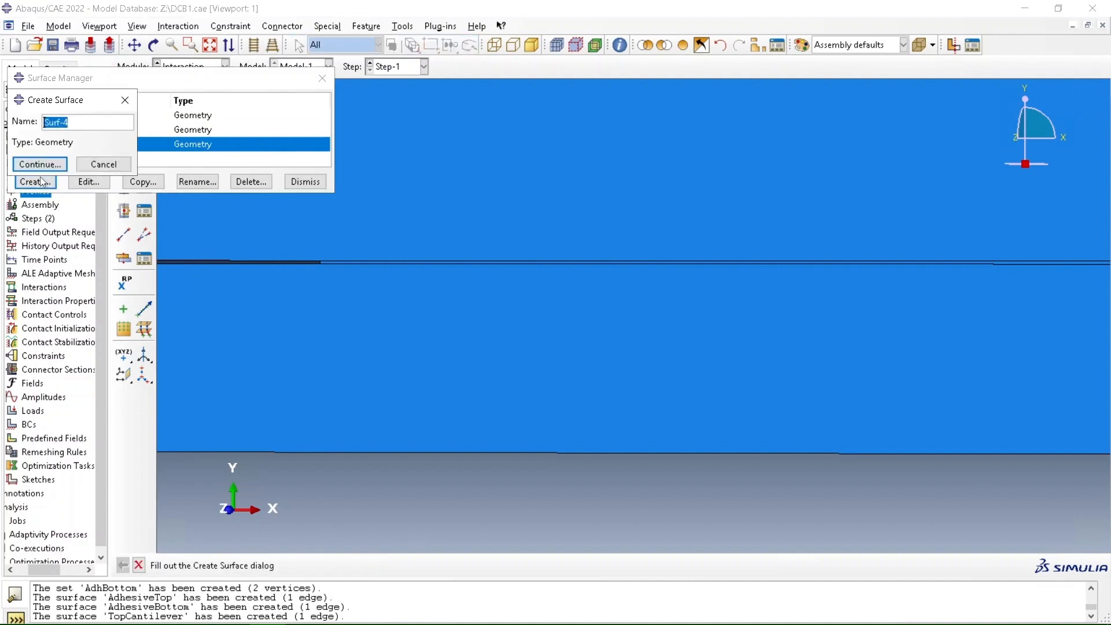
{"action": "type", "text": "BottomCantilever"}
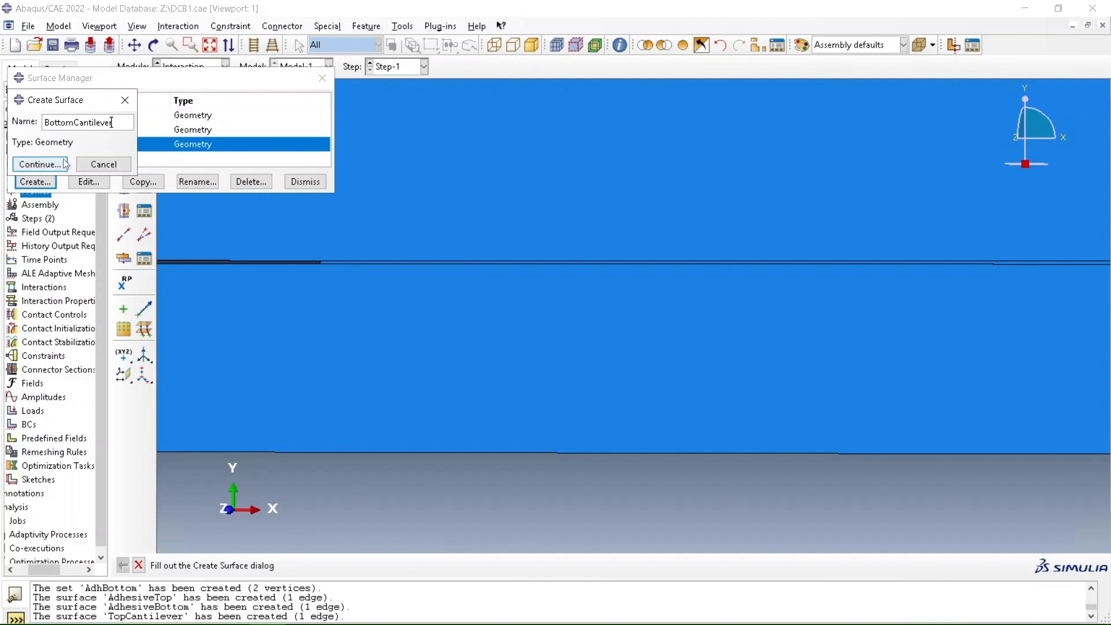
{"action": "left_click", "coordinate": [42, 168]}
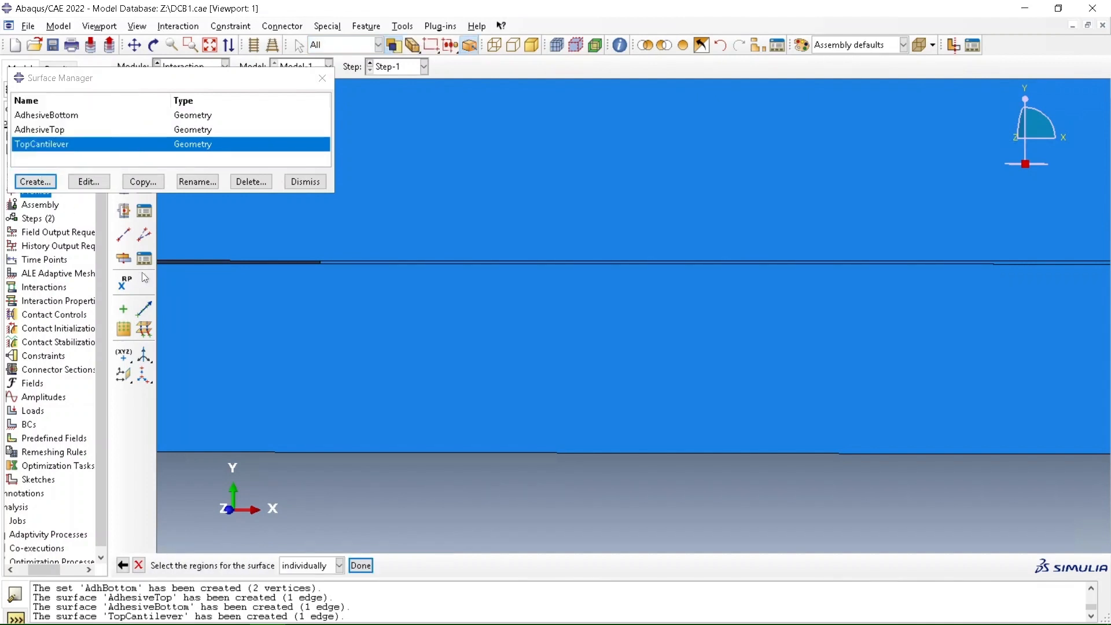
{"action": "left_click", "coordinate": [176, 264]}
{"action": "left_click", "coordinate": [360, 565]}
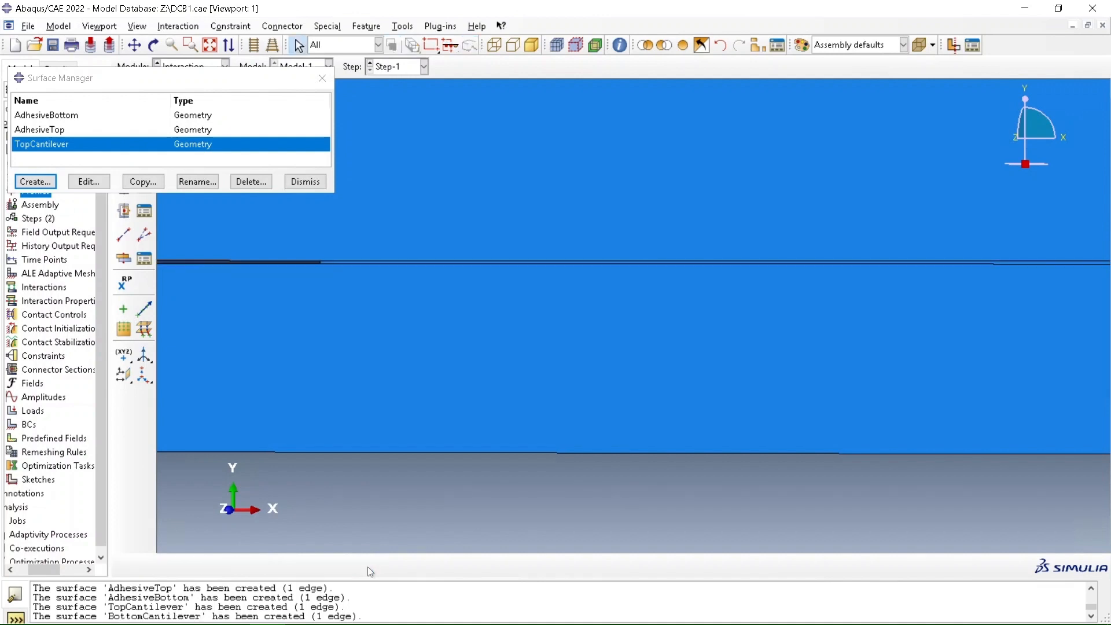
{"action": "left_click", "coordinate": [305, 182]}
Create a contact interaction property named VCCT_Criterion
{"action": "scroll", "coordinate": [393, 138], "scroll_direction": "down", "scroll_amount": 3}
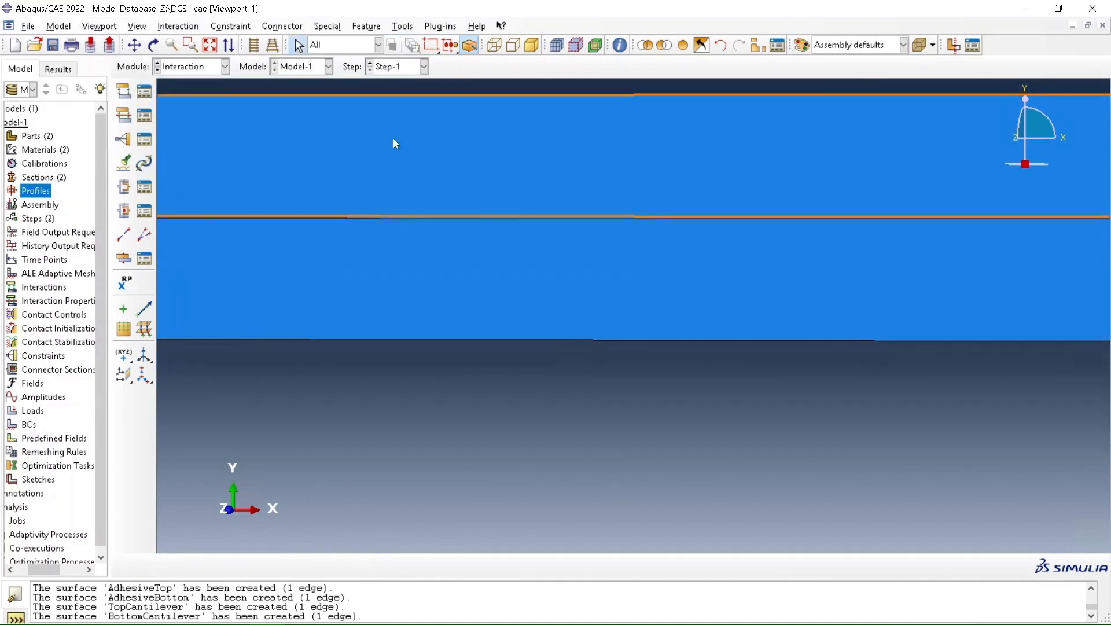
{"action": "scroll", "coordinate": [394, 138], "scroll_direction": "down", "scroll_amount": 4}
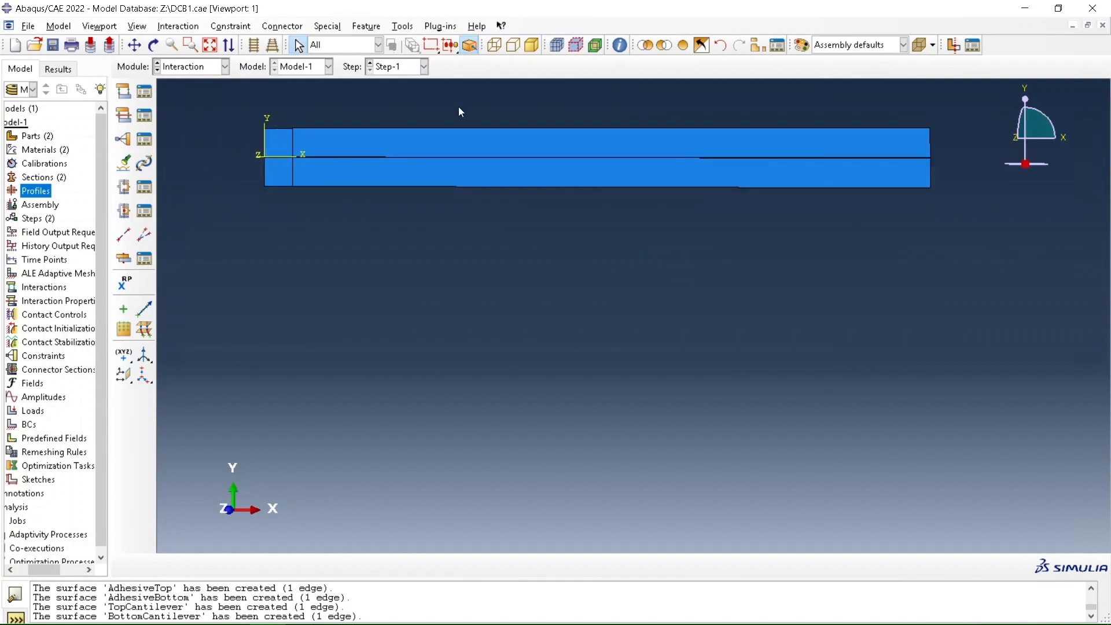
{"action": "scroll", "coordinate": [534, 355], "scroll_direction": "down", "scroll_amount": 2}
{"action": "scroll", "coordinate": [543, 141], "scroll_direction": "up", "scroll_amount": 3}
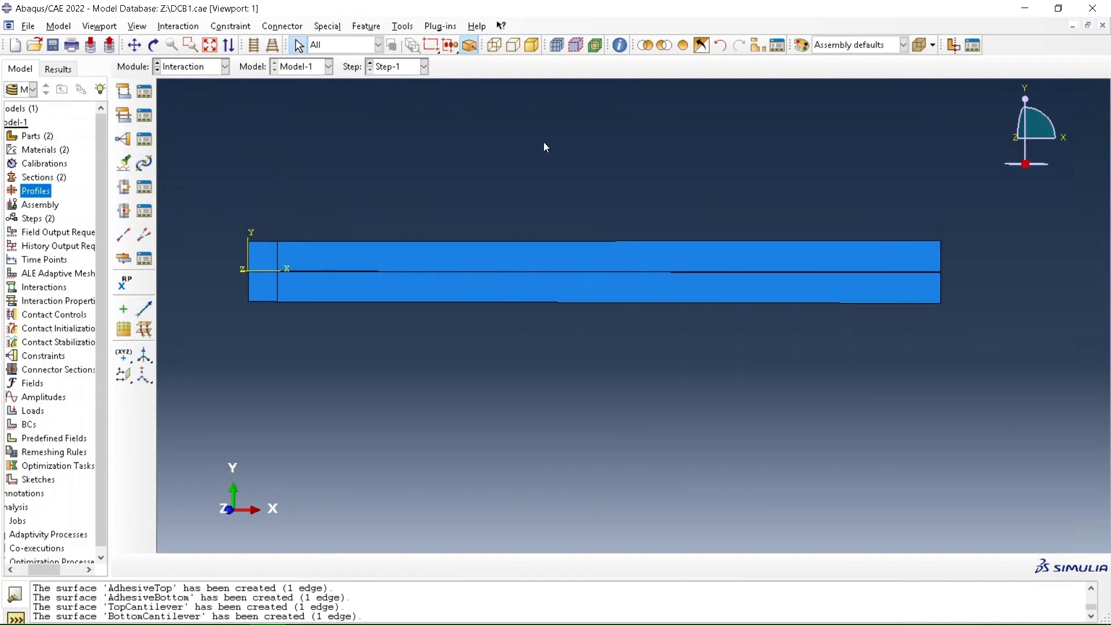
{"action": "left_click", "coordinate": [124, 117]}
{"action": "type", "text": "VCCT_"}
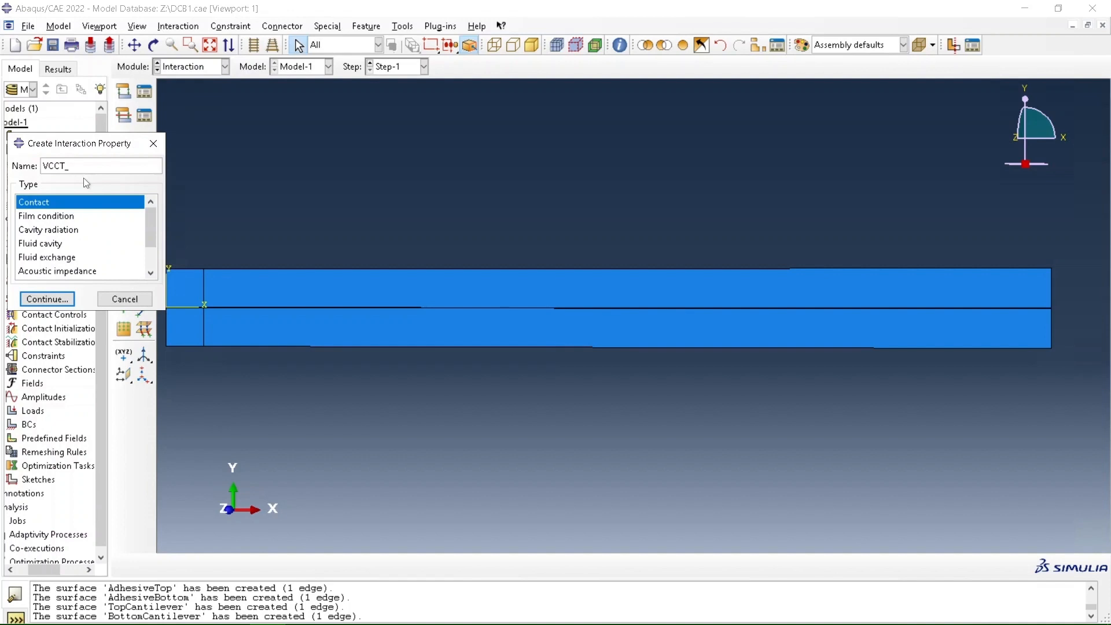
{"action": "type", "text": "Criterion"}
{"action": "left_click", "coordinate": [56, 299]}
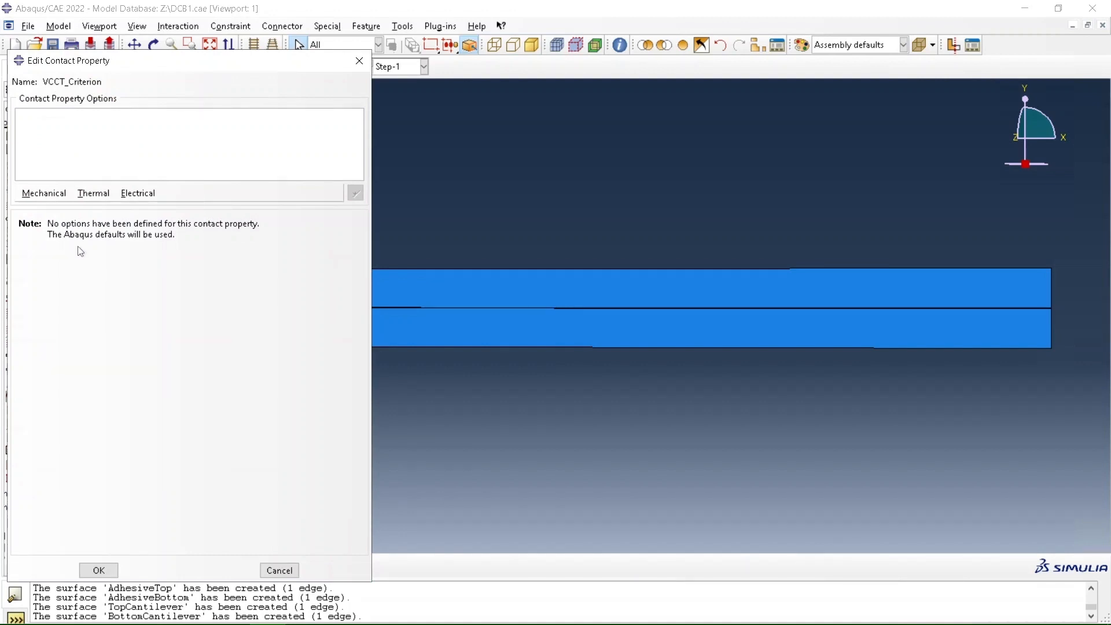
Add a VCCT fracture criterion with critical energy release rates 1000, 1100 and 1100 for modes I to III and exponent 1
{"action": "left_click", "coordinate": [58, 204]}
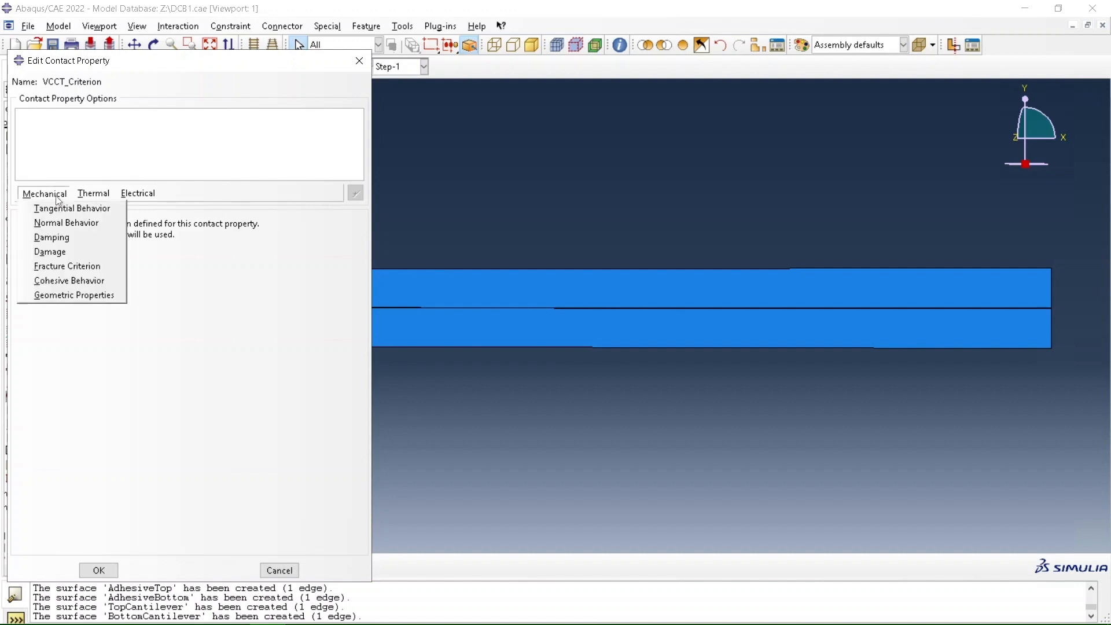
{"action": "left_click", "coordinate": [62, 266]}
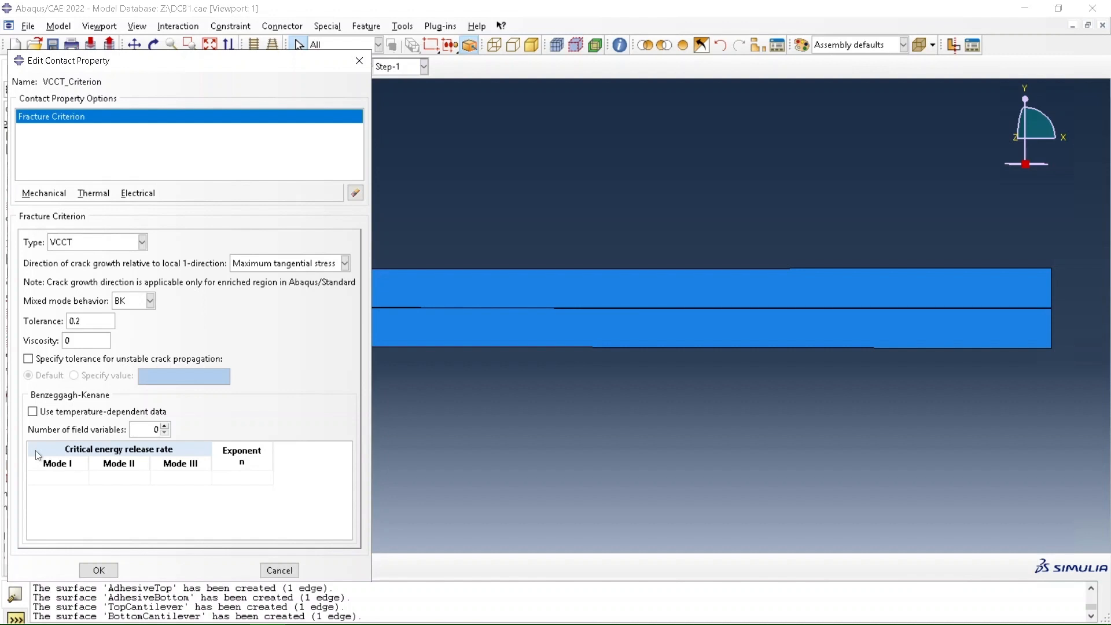
{"action": "left_click", "coordinate": [54, 477]}
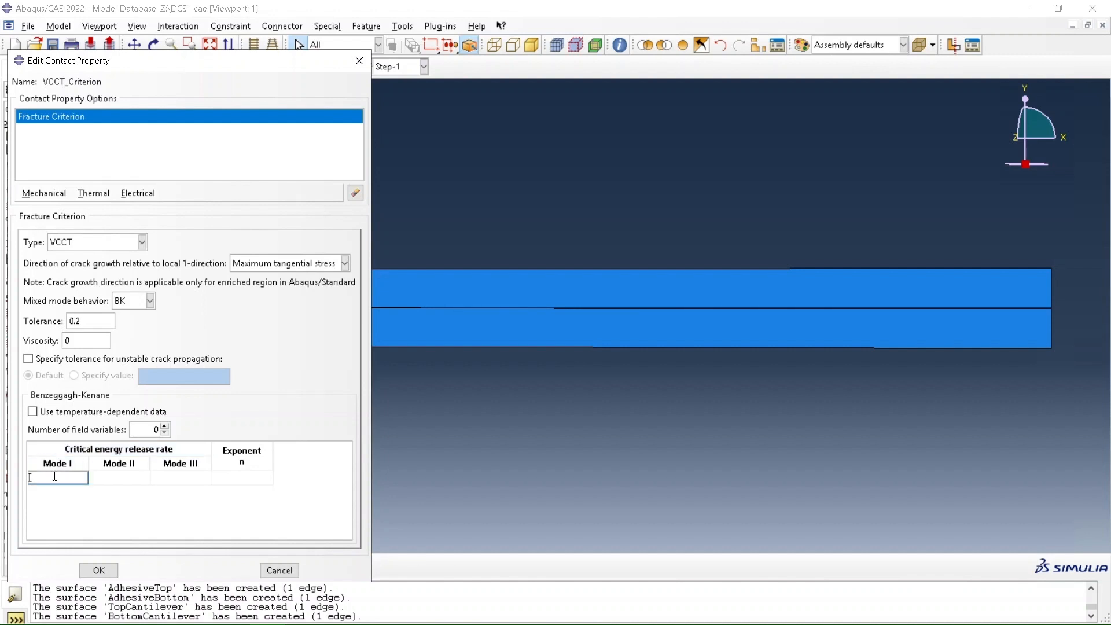
{"action": "type", "text": "1000"}
{"action": "key", "text": "Tab"}
{"action": "type", "text": "1100"}
{"action": "key", "text": "Tab"}
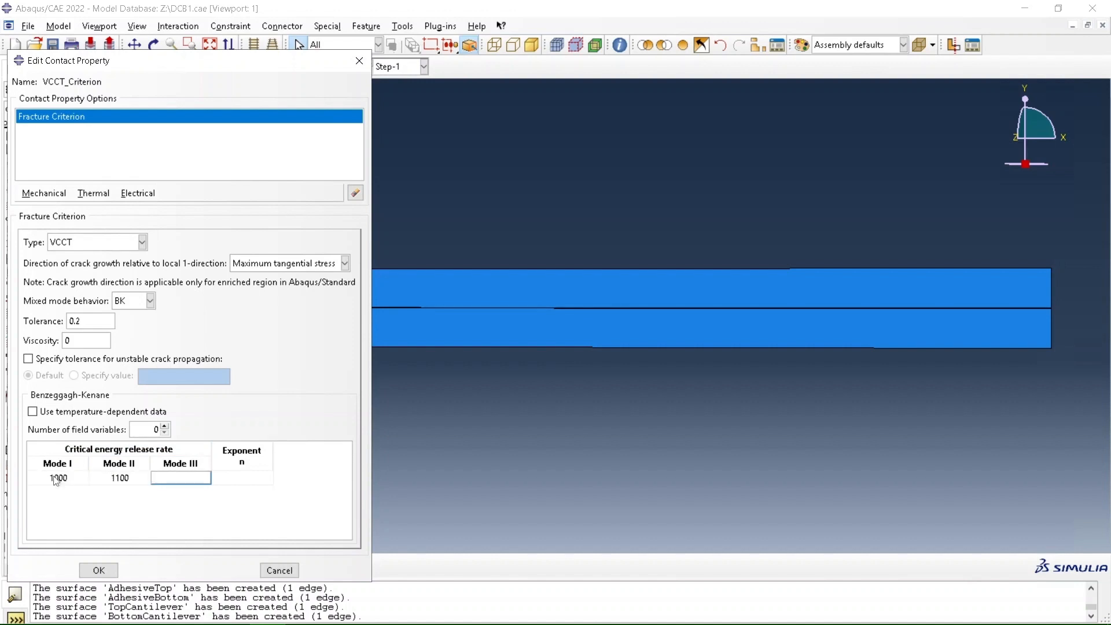
{"action": "type", "text": "1100"}
{"action": "key", "text": "Tab"}
{"action": "type", "text": "1"}
{"action": "key", "text": "Return"}
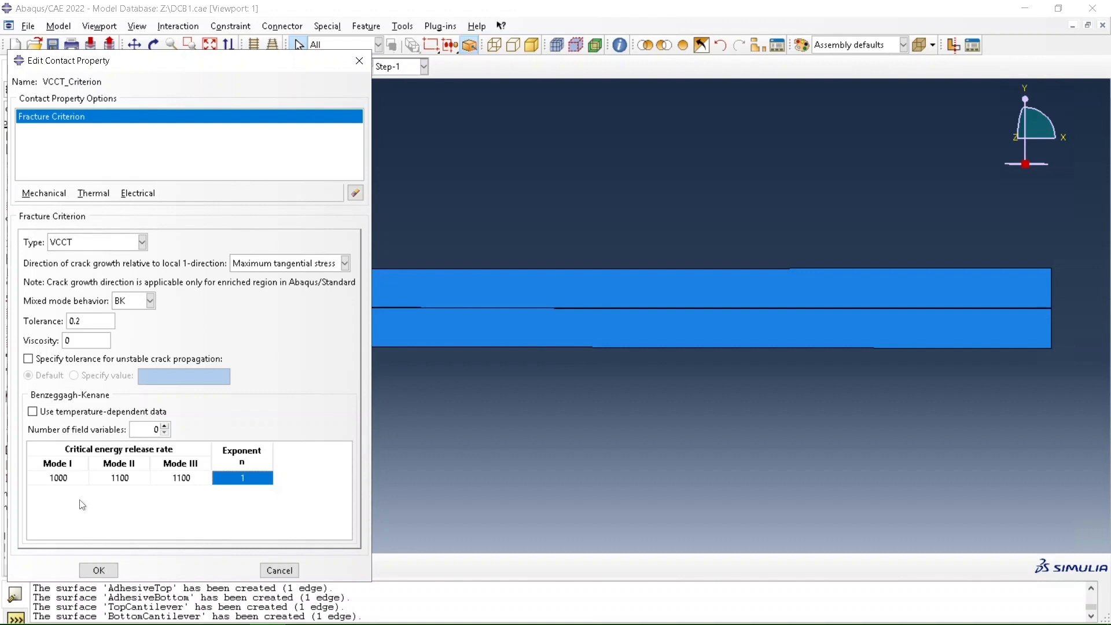
{"action": "left_click", "coordinate": [98, 570]}
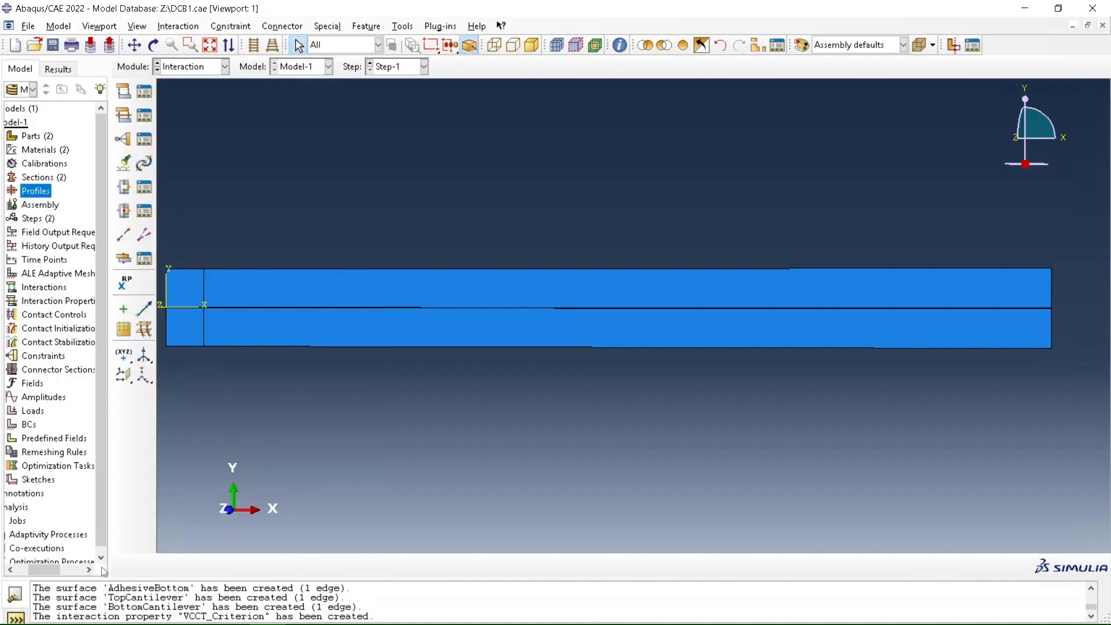
Create a surface-to-surface contact named Top in Step-1 with TopCantilever as main surface and AdhesiveTop as secondary surface
{"action": "left_click", "coordinate": [124, 92]}
{"action": "type", "text": "Top"}
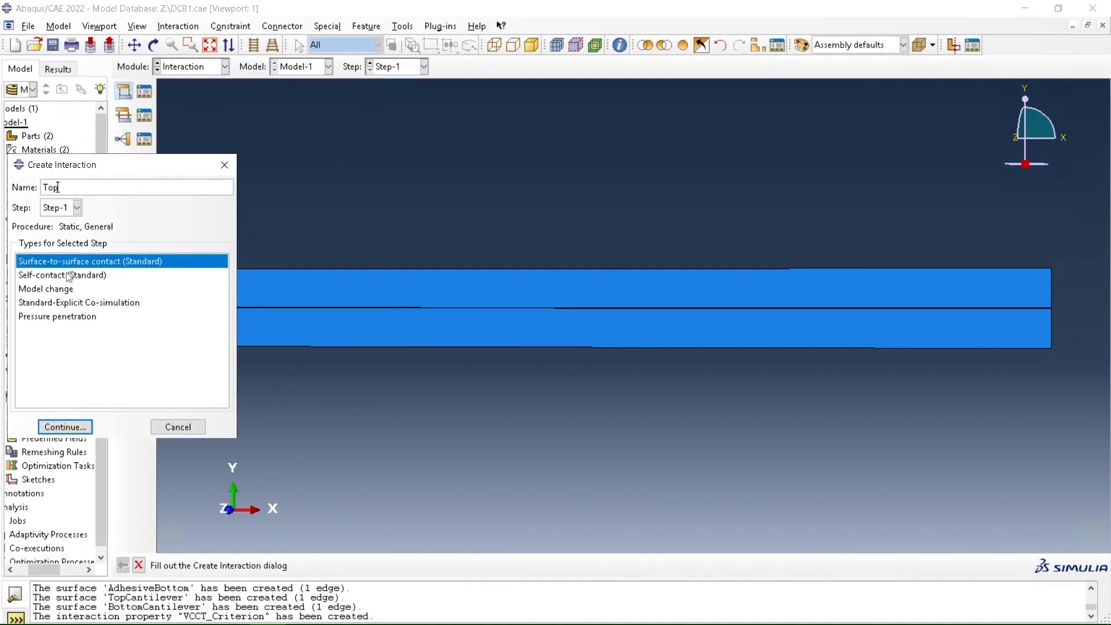
{"action": "left_click", "coordinate": [64, 427]}
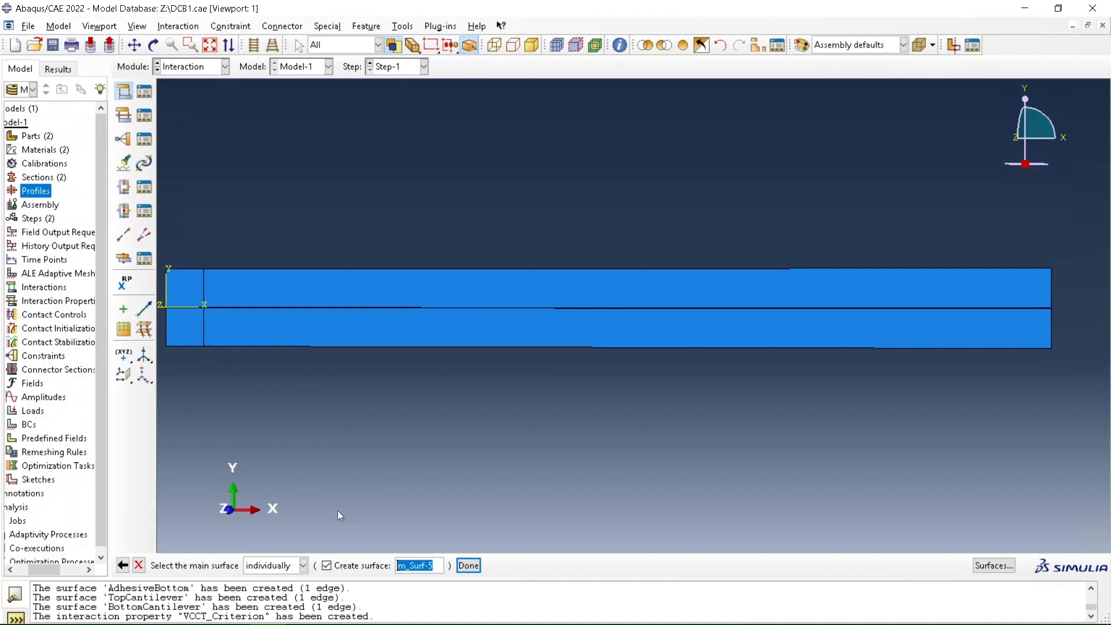
{"action": "left_click", "coordinate": [993, 565]}
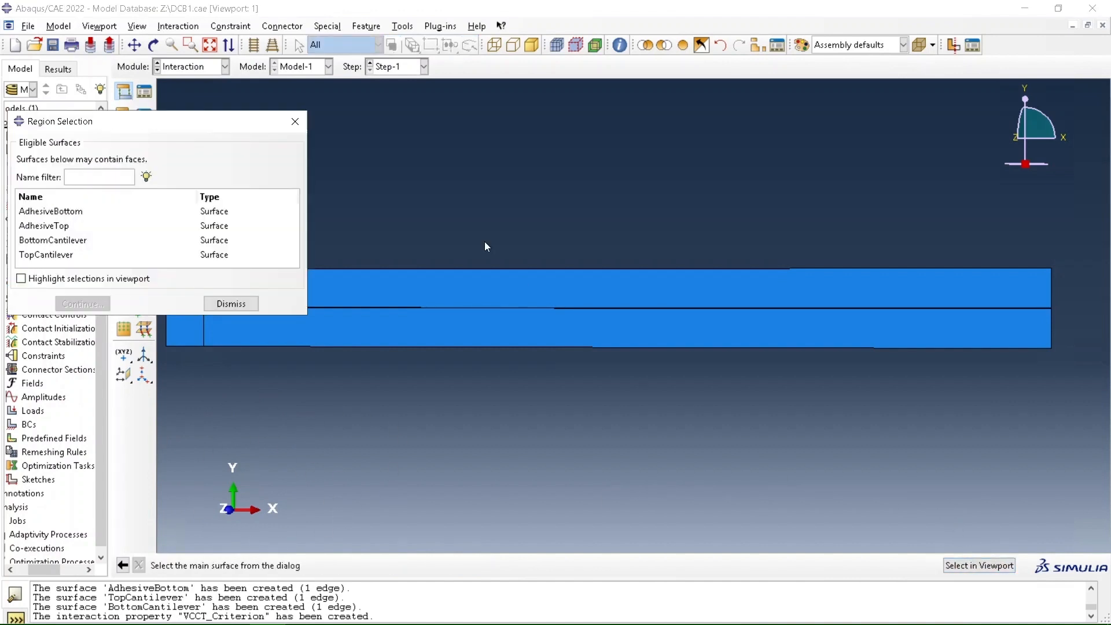
{"action": "left_click", "coordinate": [49, 258]}
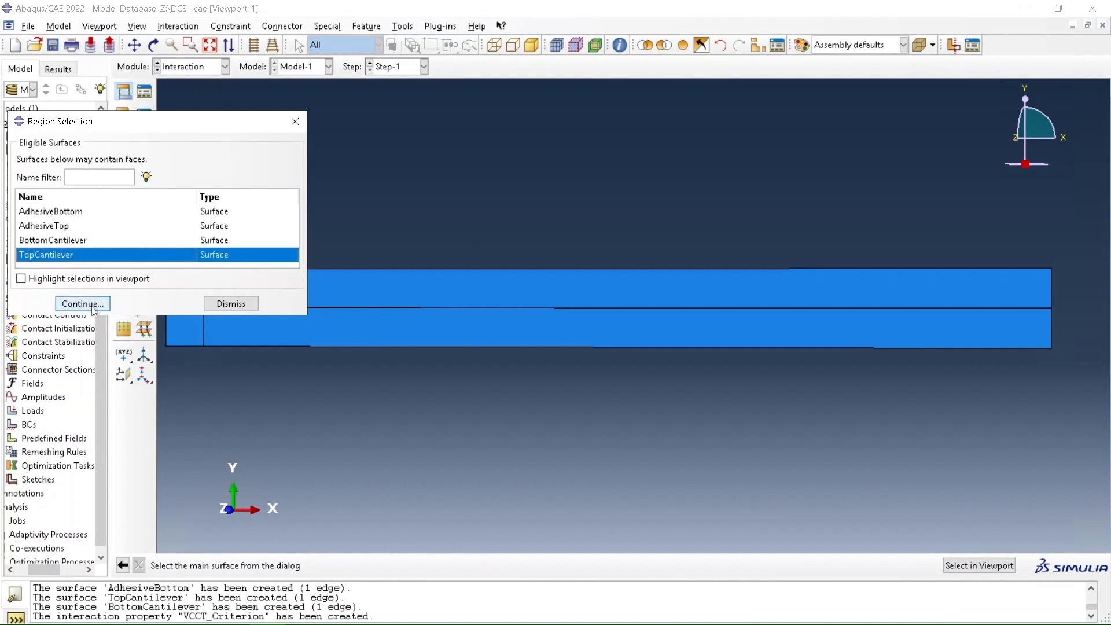
{"action": "left_click", "coordinate": [82, 304]}
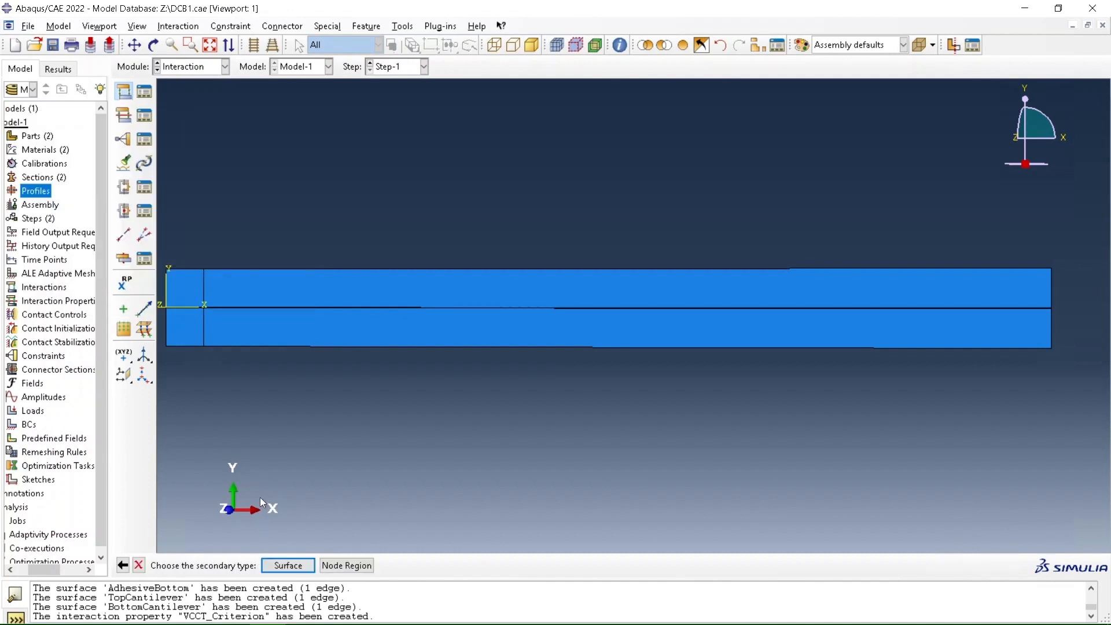
{"action": "left_click", "coordinate": [293, 568]}
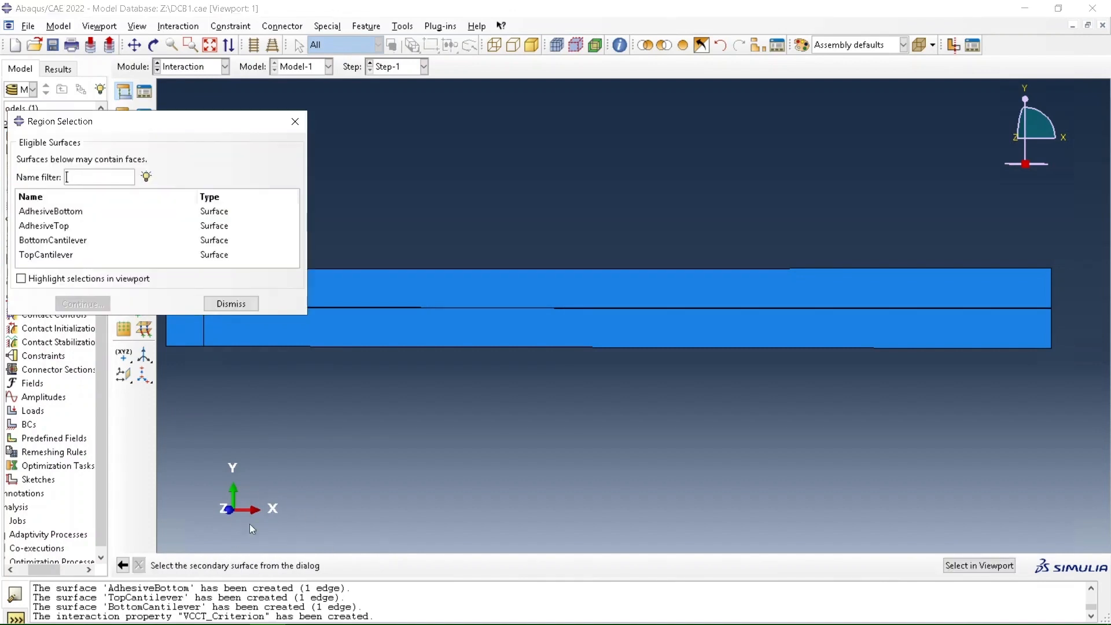
{"action": "left_click", "coordinate": [60, 228]}
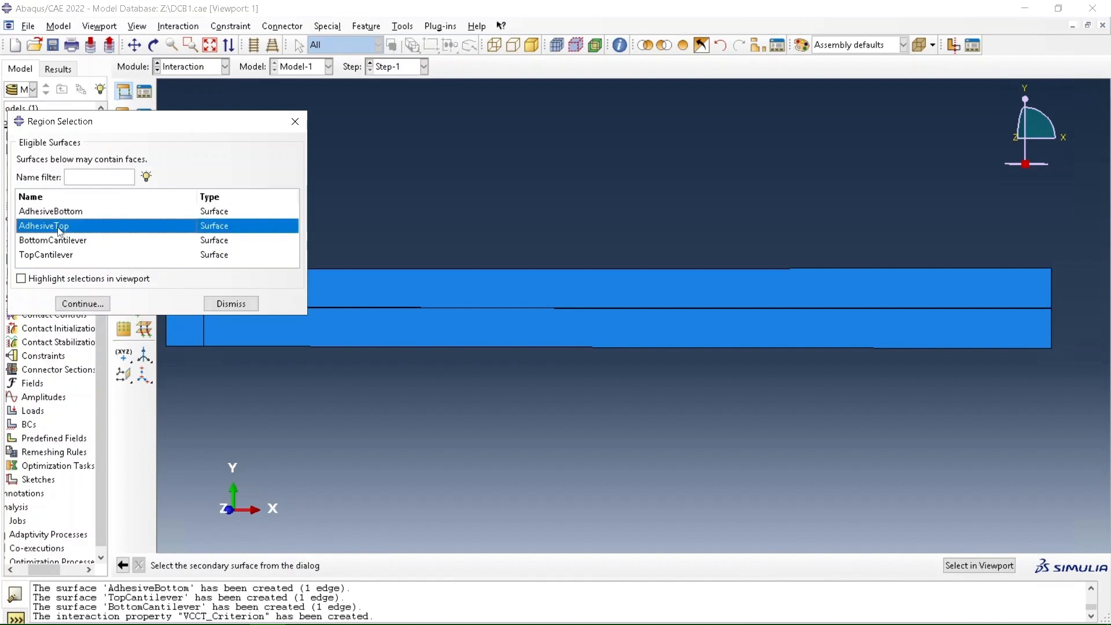
{"action": "left_click", "coordinate": [83, 304]}
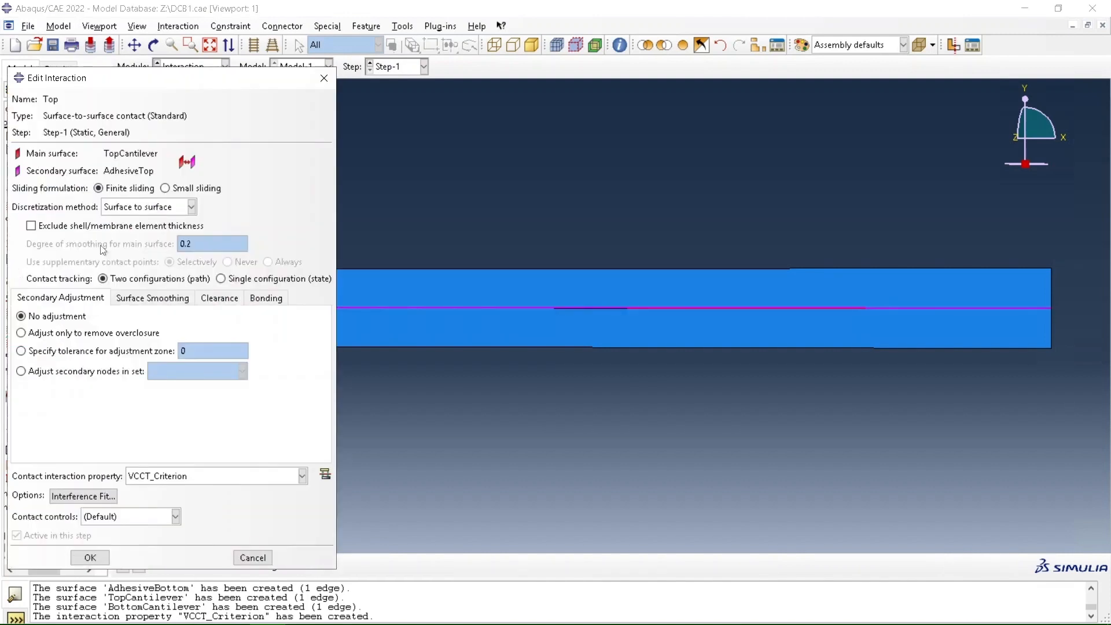
Set the Top interaction to small sliding and limit its bonding to the secondary nodes in the AdhTop set
{"action": "left_click", "coordinate": [168, 190]}
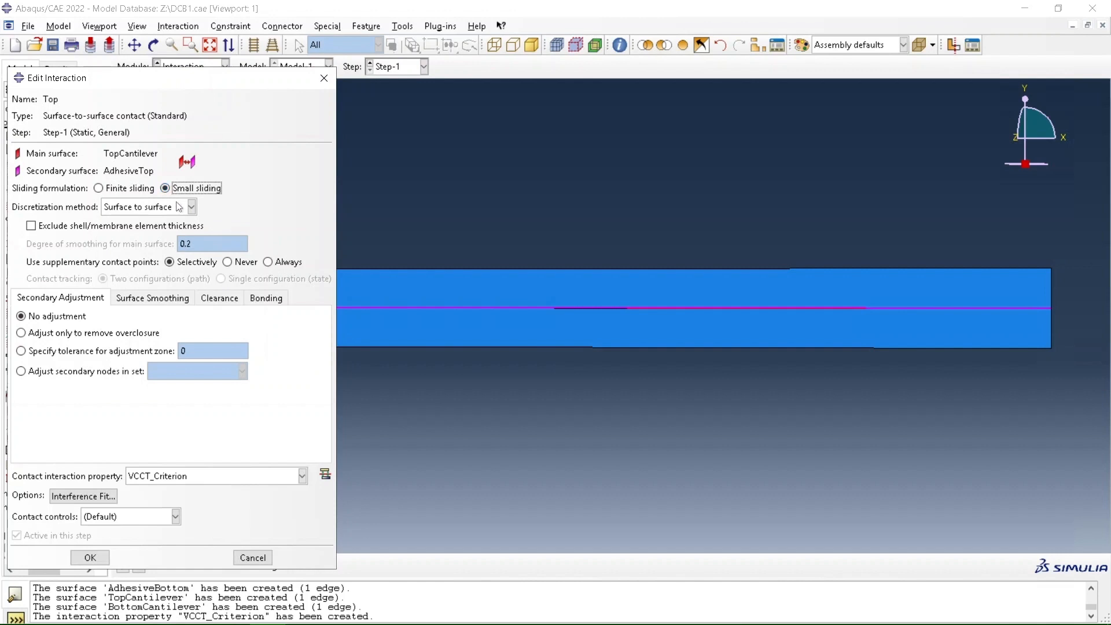
{"action": "left_click", "coordinate": [273, 306]}
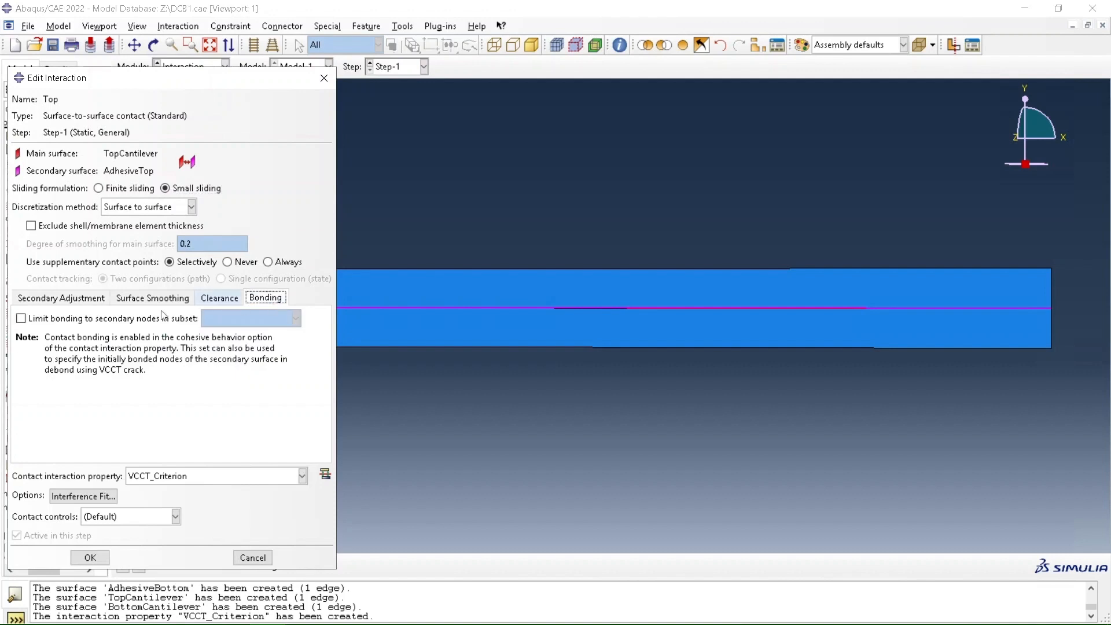
{"action": "left_click", "coordinate": [104, 322]}
{"action": "left_click", "coordinate": [247, 323]}
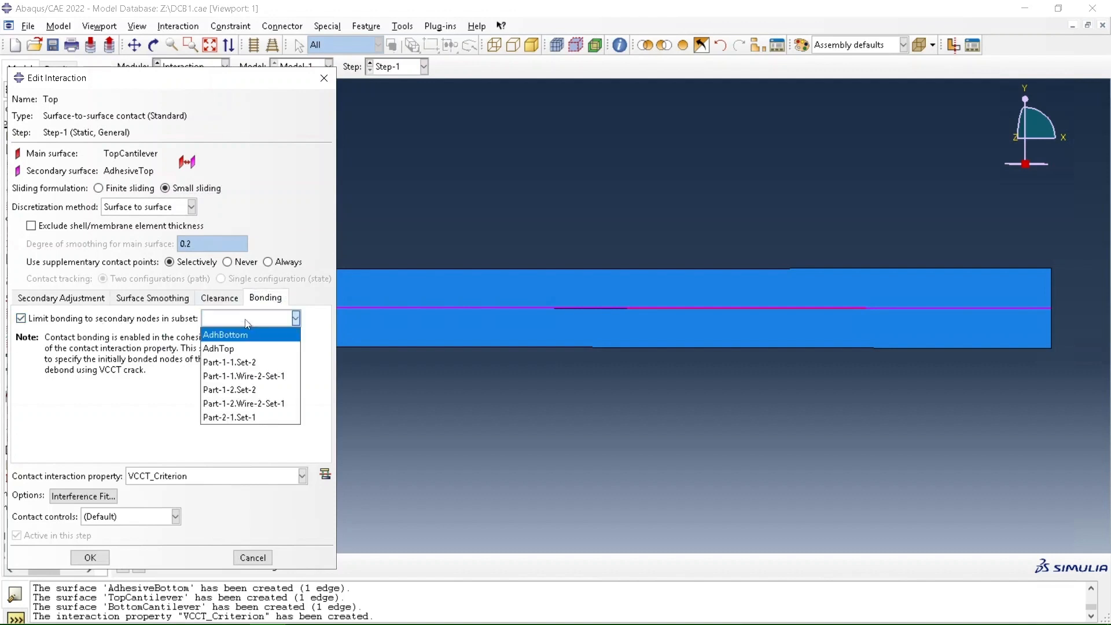
{"action": "left_click", "coordinate": [257, 354]}
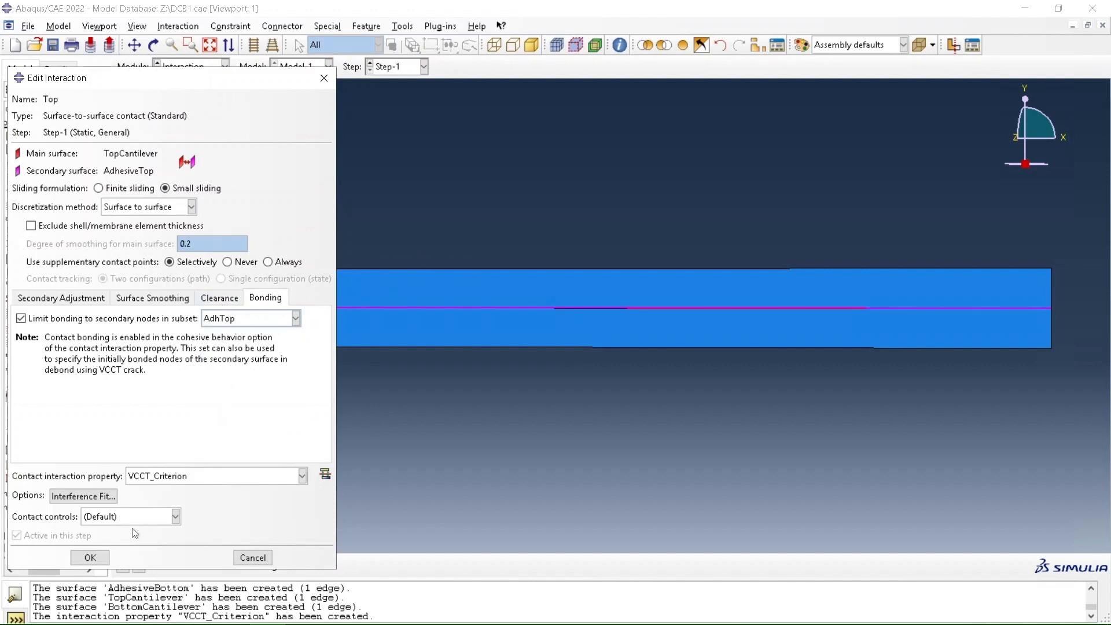
{"action": "left_click", "coordinate": [91, 558]}
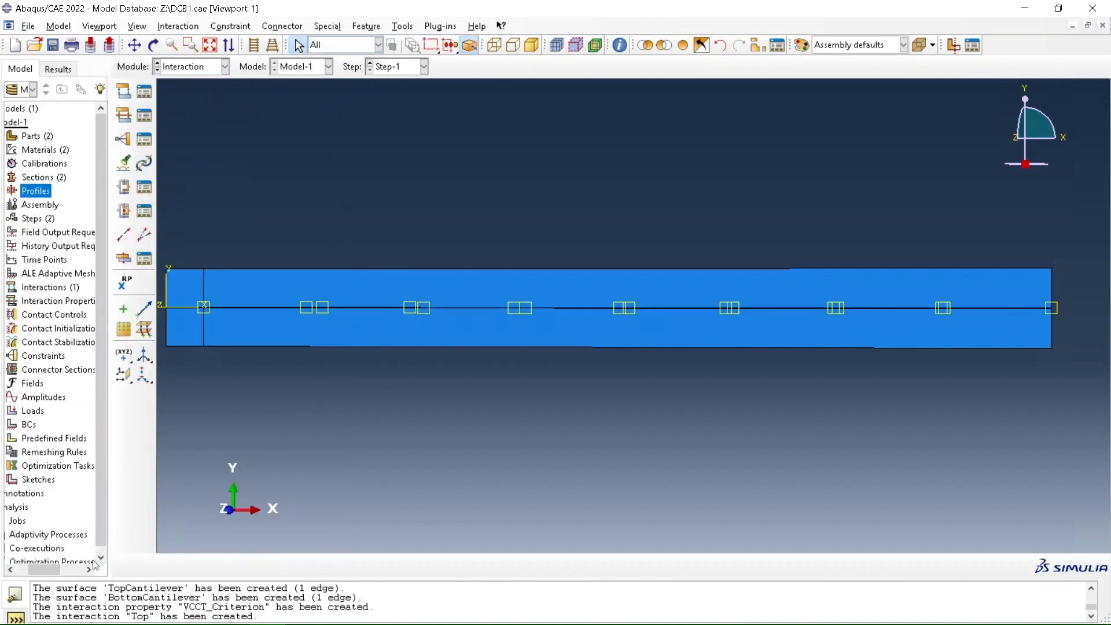
Create a surface-to-surface contact named Bottom in Step-1 with BottomCantilever as main surface and AdhesiveBottom as secondary surface
{"action": "left_click", "coordinate": [123, 94]}
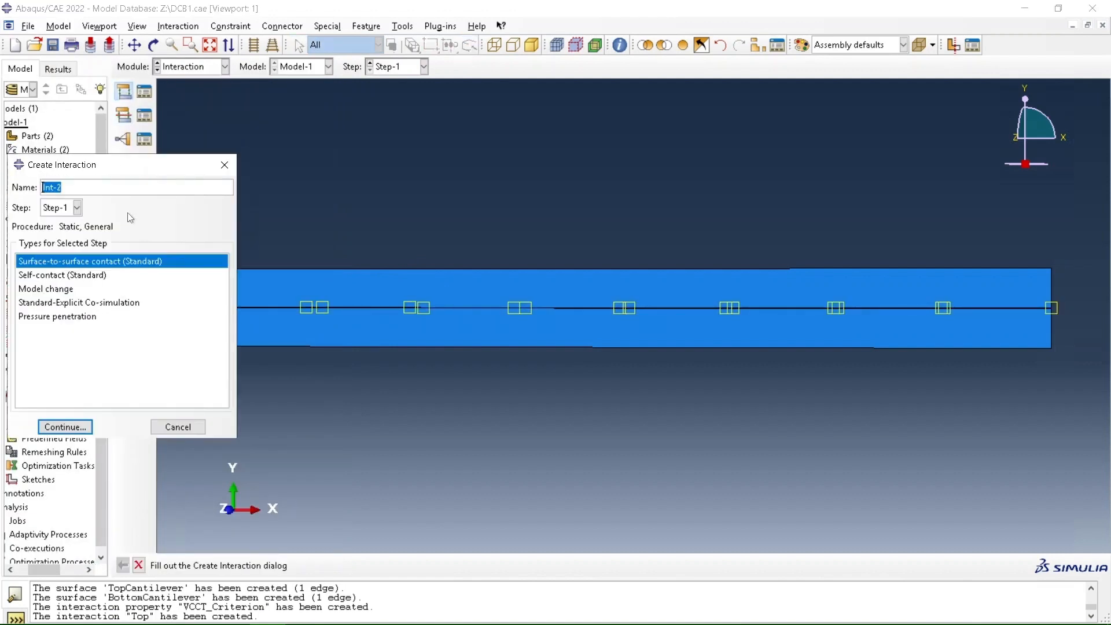
{"action": "type", "text": "Bottom"}
{"action": "left_click", "coordinate": [75, 432]}
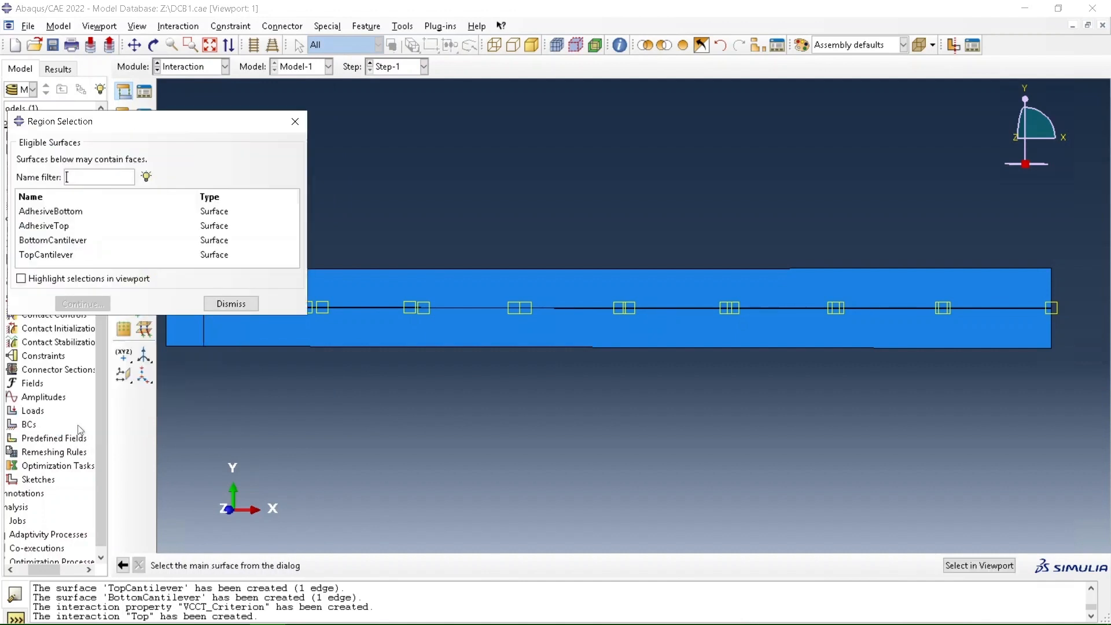
{"action": "left_click", "coordinate": [58, 241]}
{"action": "left_click", "coordinate": [89, 305]}
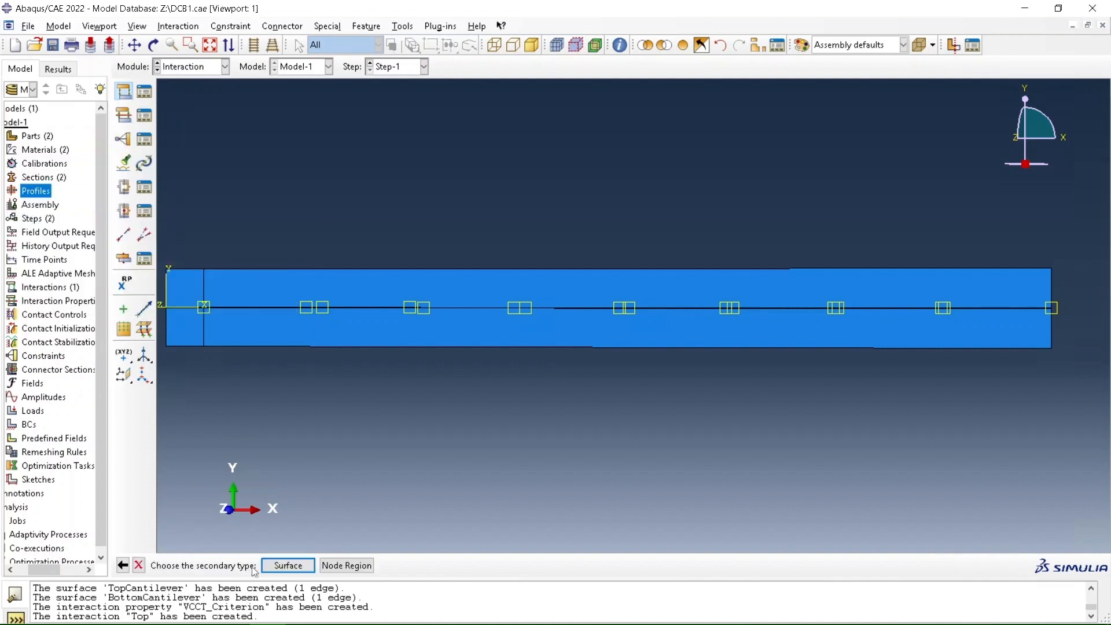
{"action": "left_click", "coordinate": [277, 567]}
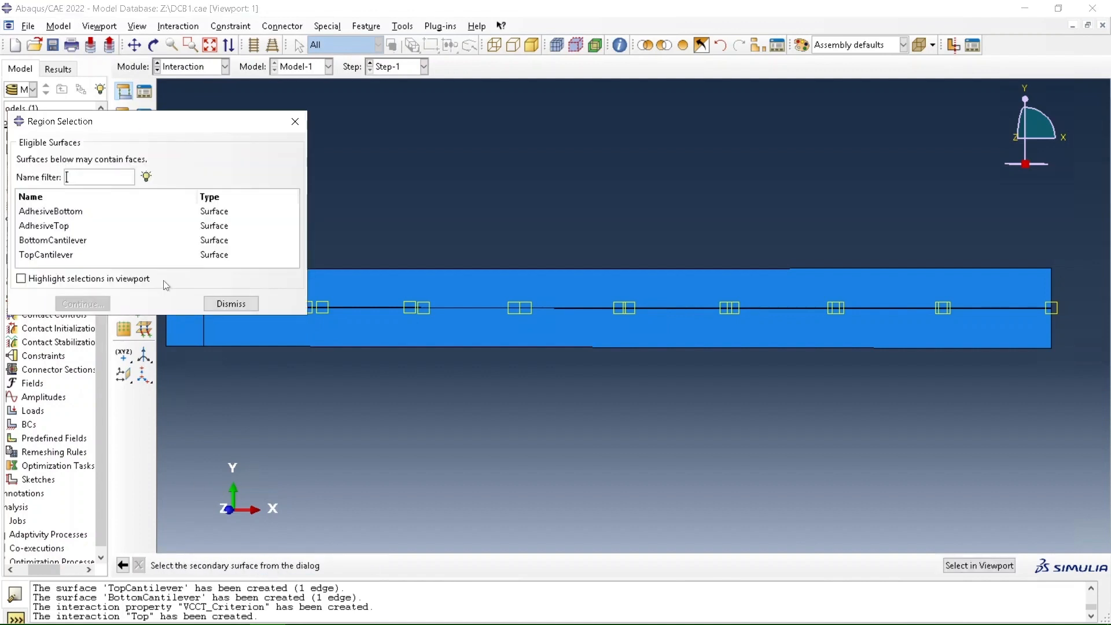
{"action": "left_click", "coordinate": [72, 212]}
{"action": "left_click", "coordinate": [90, 303]}
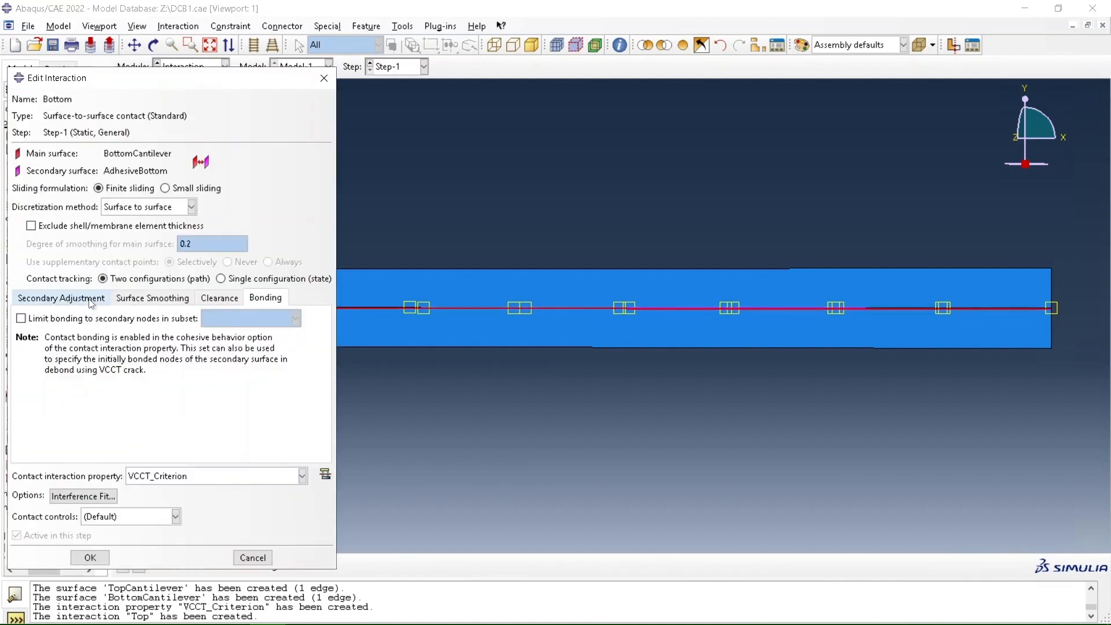
Set the Bottom interaction to small sliding and limit its bonding to the secondary nodes in the AdhBottom set
{"action": "left_click", "coordinate": [173, 189]}
{"action": "left_click", "coordinate": [105, 320]}
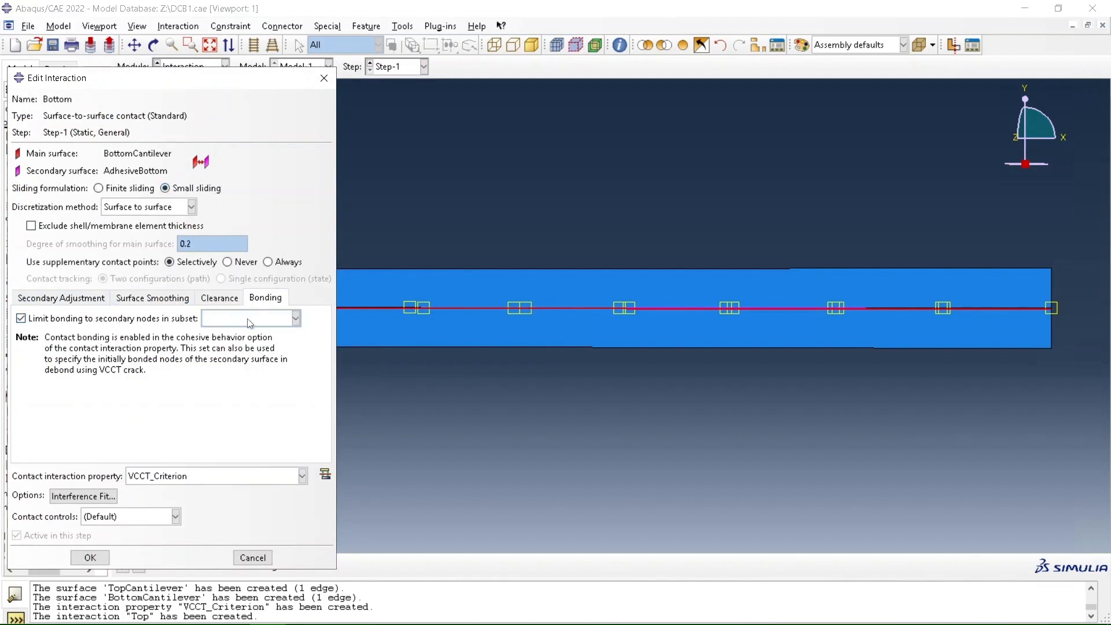
{"action": "left_click", "coordinate": [249, 318]}
{"action": "left_click", "coordinate": [251, 339]}
{"action": "left_click", "coordinate": [90, 558]}
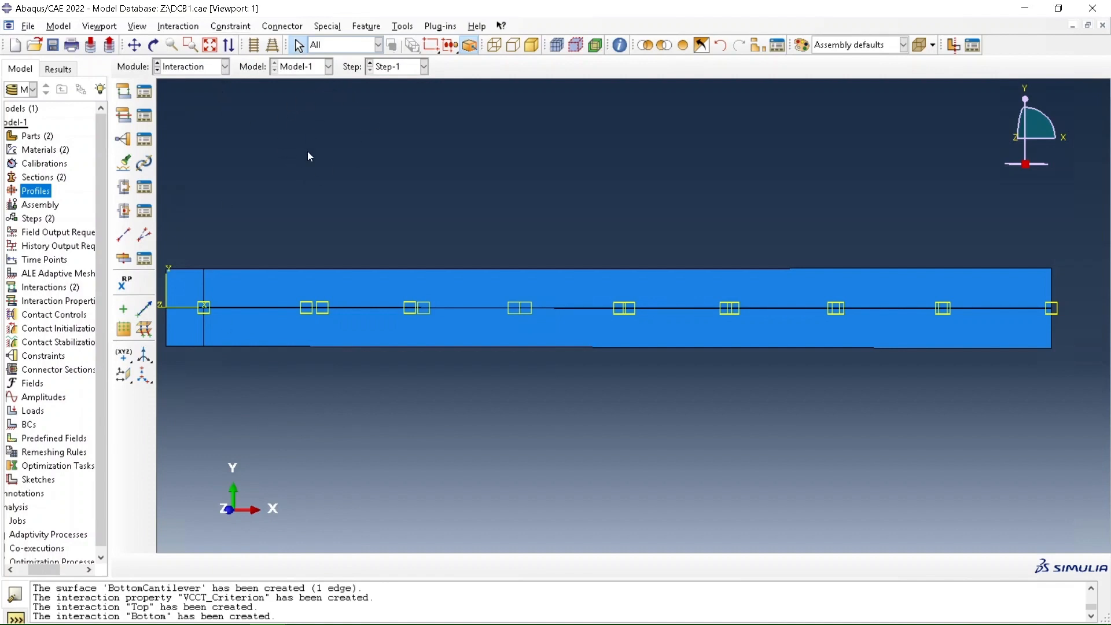
Create a Debond using VCCT crack with initiation step Step-1 and the Top contact pair interaction
{"action": "left_click", "coordinate": [328, 27]}
{"action": "mouse_move", "coordinate": [347, 56]}
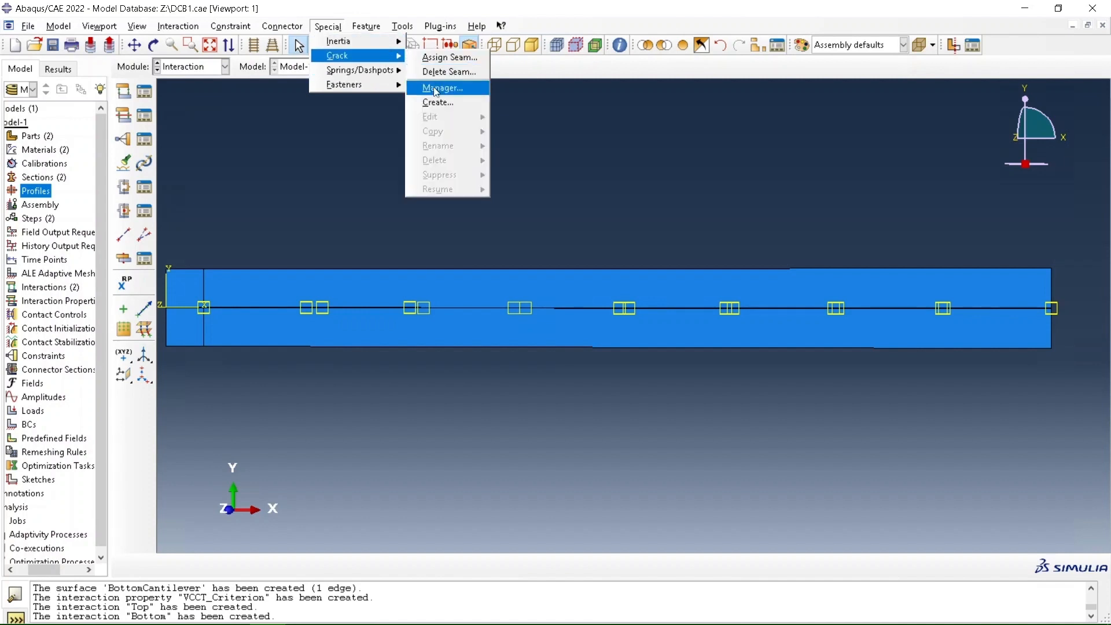
{"action": "left_click", "coordinate": [436, 90]}
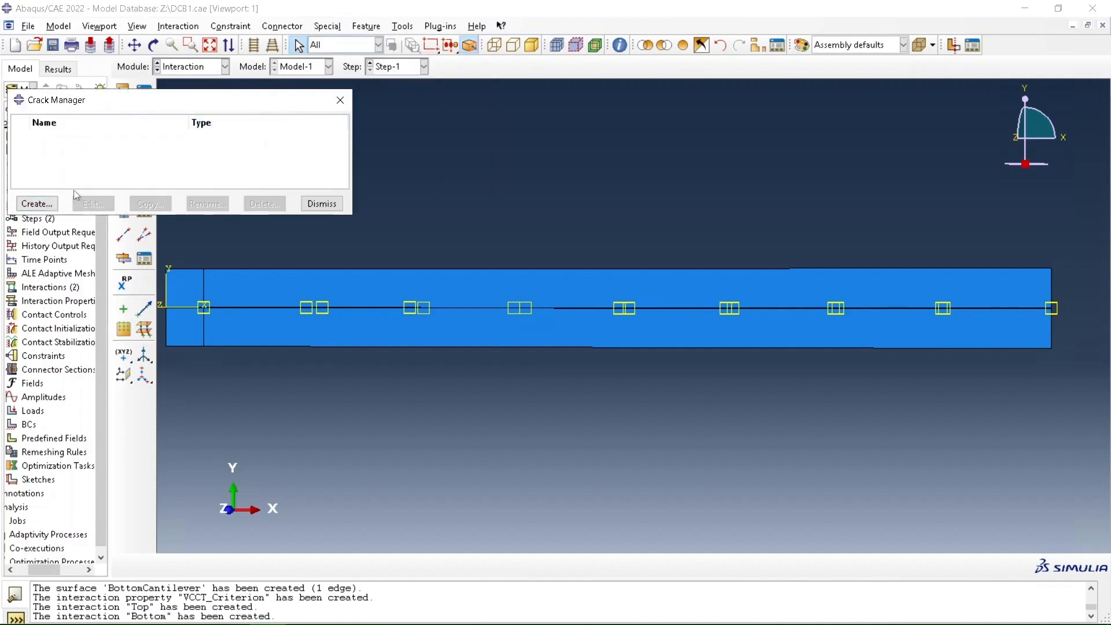
{"action": "left_click", "coordinate": [51, 204]}
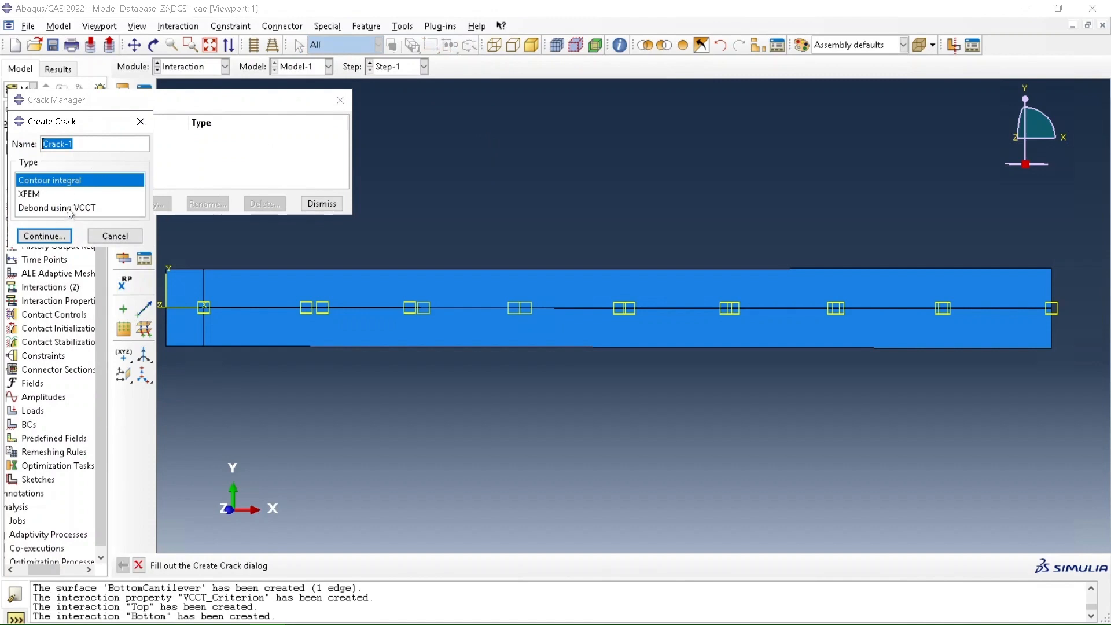
{"action": "left_click", "coordinate": [68, 211]}
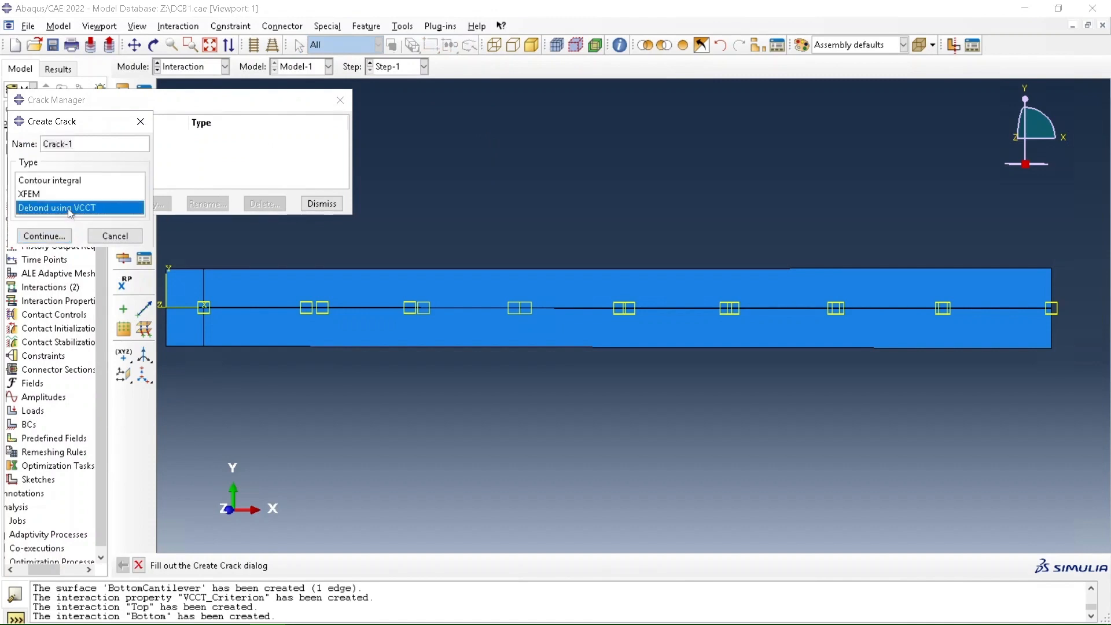
{"action": "left_click", "coordinate": [61, 237]}
{"action": "left_click", "coordinate": [154, 207]}
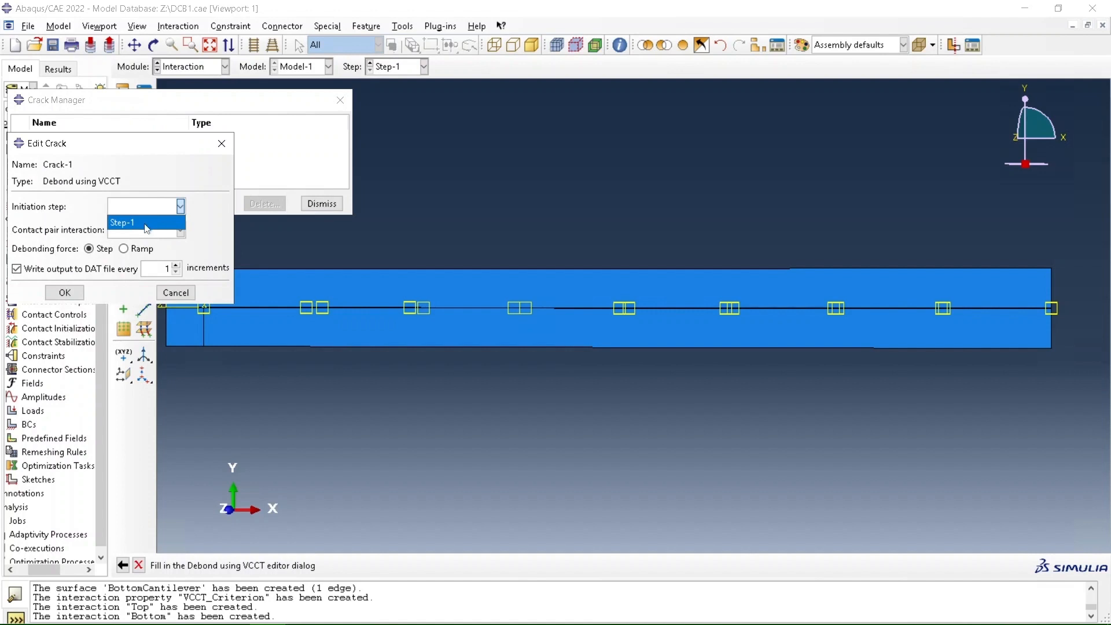
{"action": "left_click", "coordinate": [144, 223]}
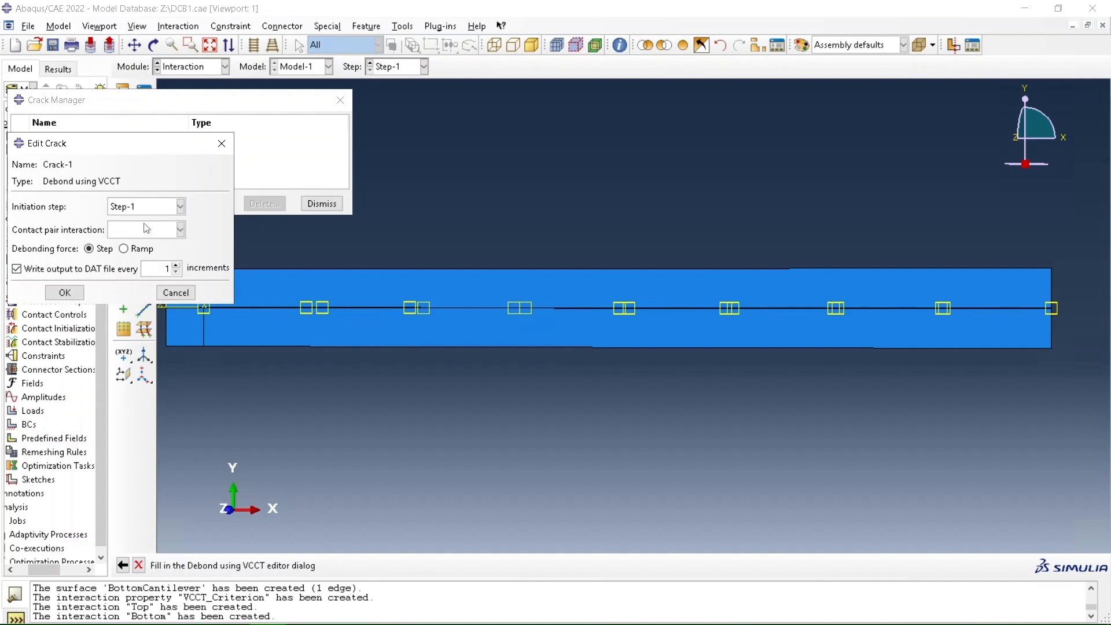
{"action": "left_click", "coordinate": [144, 230]}
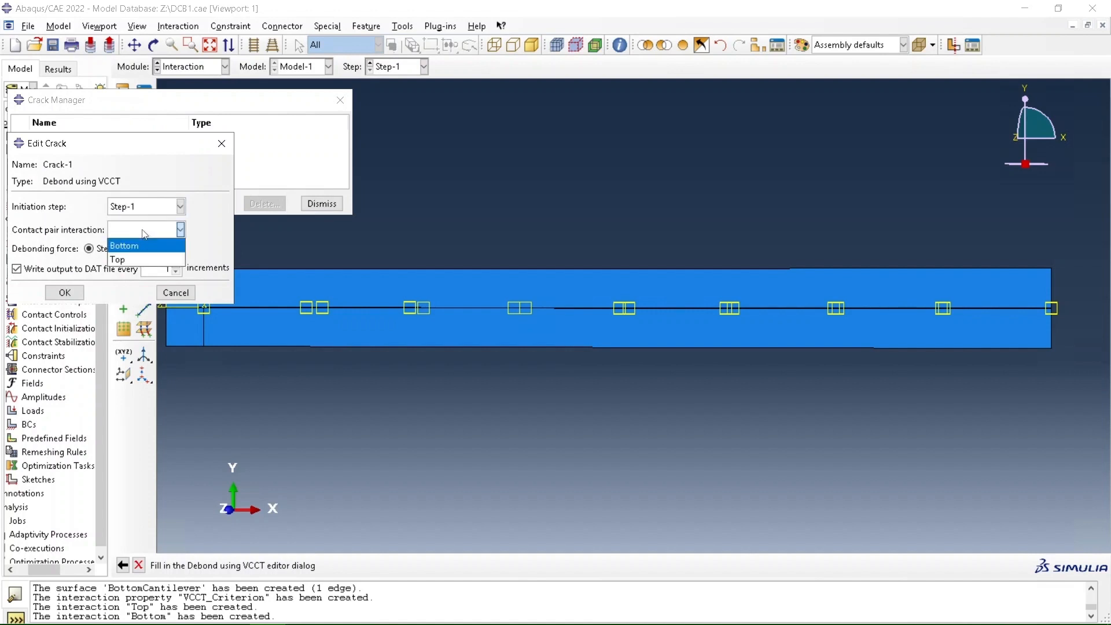
{"action": "left_click", "coordinate": [123, 260]}
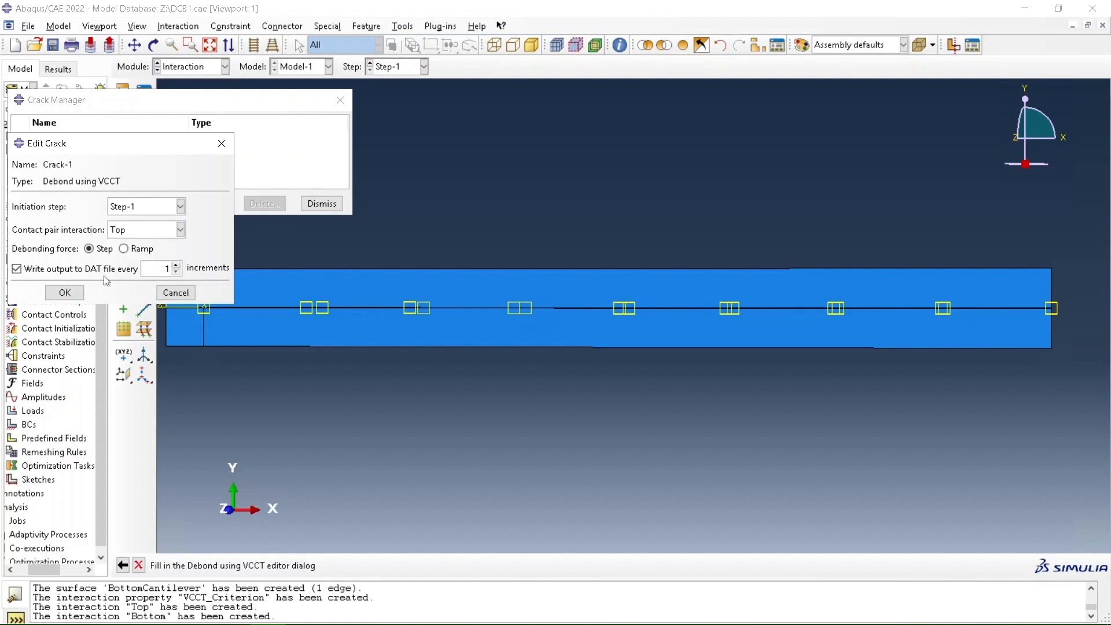
{"action": "left_click", "coordinate": [64, 293]}
Create a second Debond using VCCT crack with initiation step Step-1 and the Bottom contact pair interaction
{"action": "left_click", "coordinate": [36, 203]}
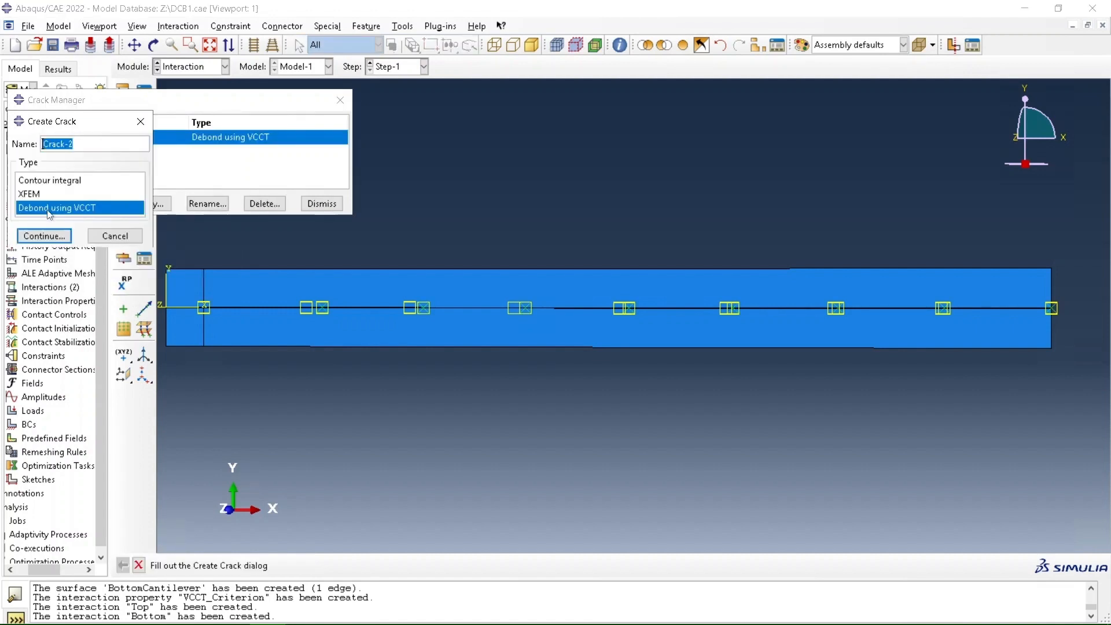
{"action": "left_click", "coordinate": [56, 236]}
{"action": "left_click", "coordinate": [125, 208]}
{"action": "left_click", "coordinate": [126, 221]}
{"action": "left_click", "coordinate": [132, 231]}
{"action": "left_click", "coordinate": [132, 247]}
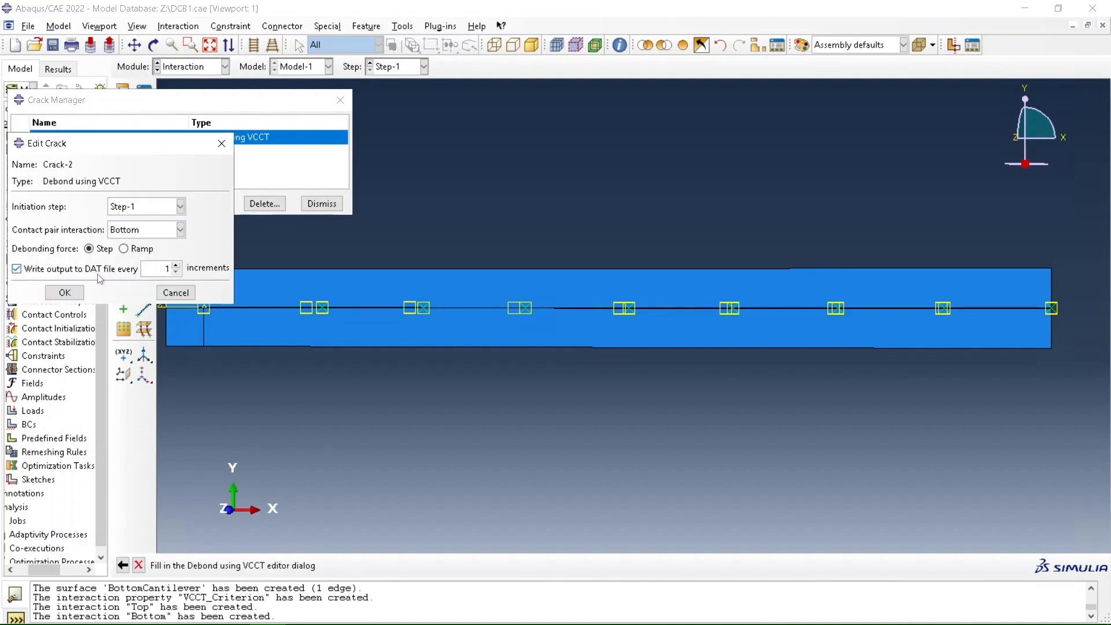
{"action": "left_click", "coordinate": [78, 291]}
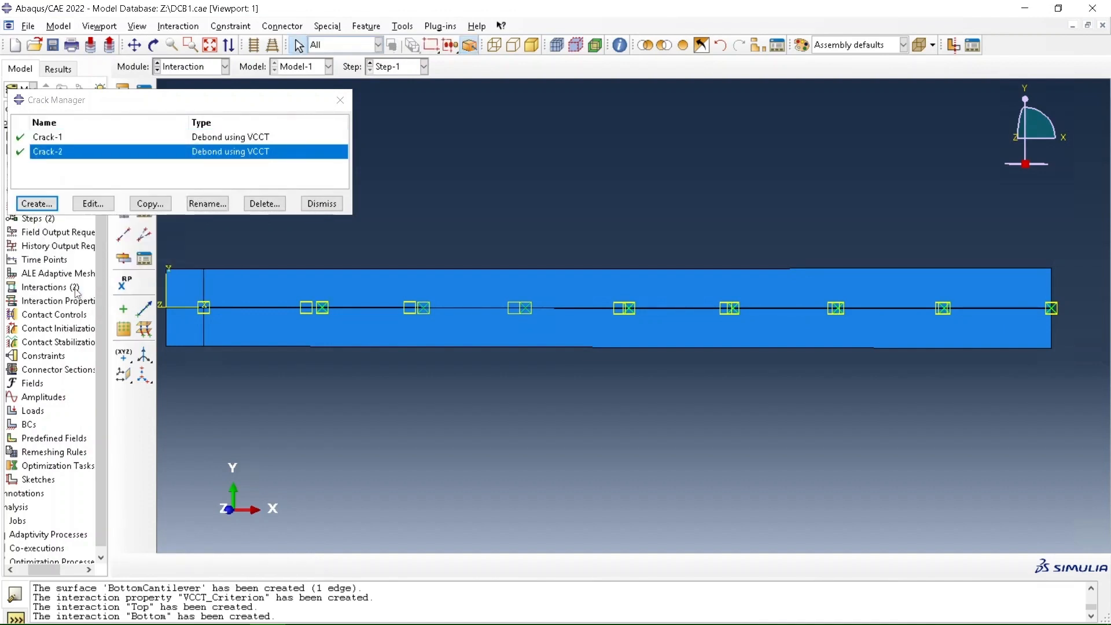
{"action": "left_click", "coordinate": [317, 203]}
Start a Symmetry/Antisymmetry/Encastre boundary condition in Step-1 on the far end edges of both cantilevers and the adhesive, opposite the partitioned end
{"action": "left_click", "coordinate": [217, 68]}
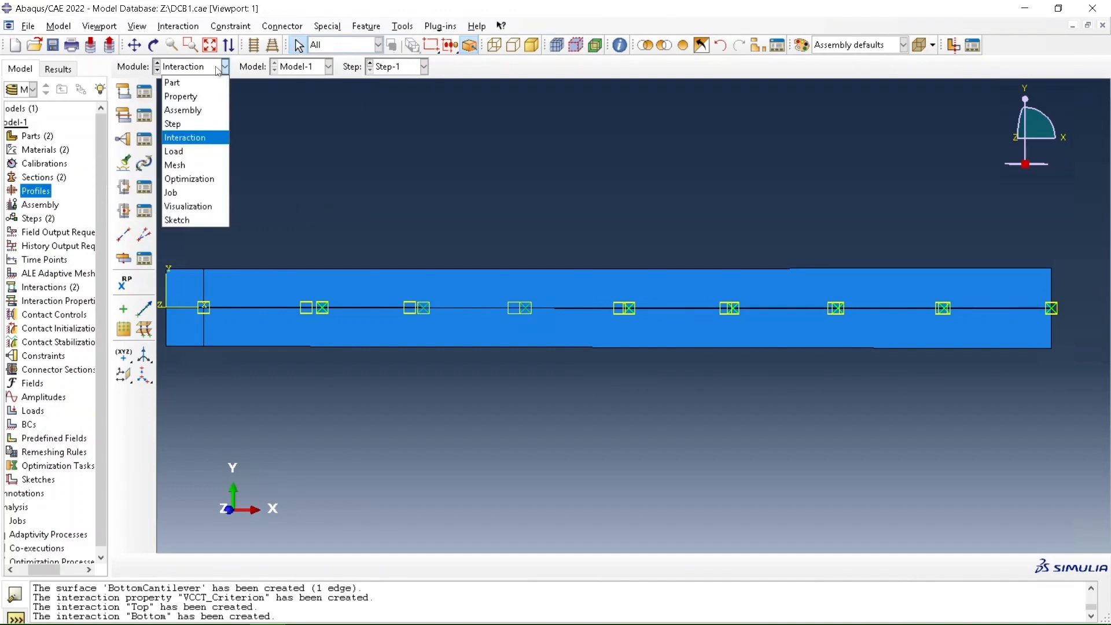
{"action": "left_click", "coordinate": [189, 153]}
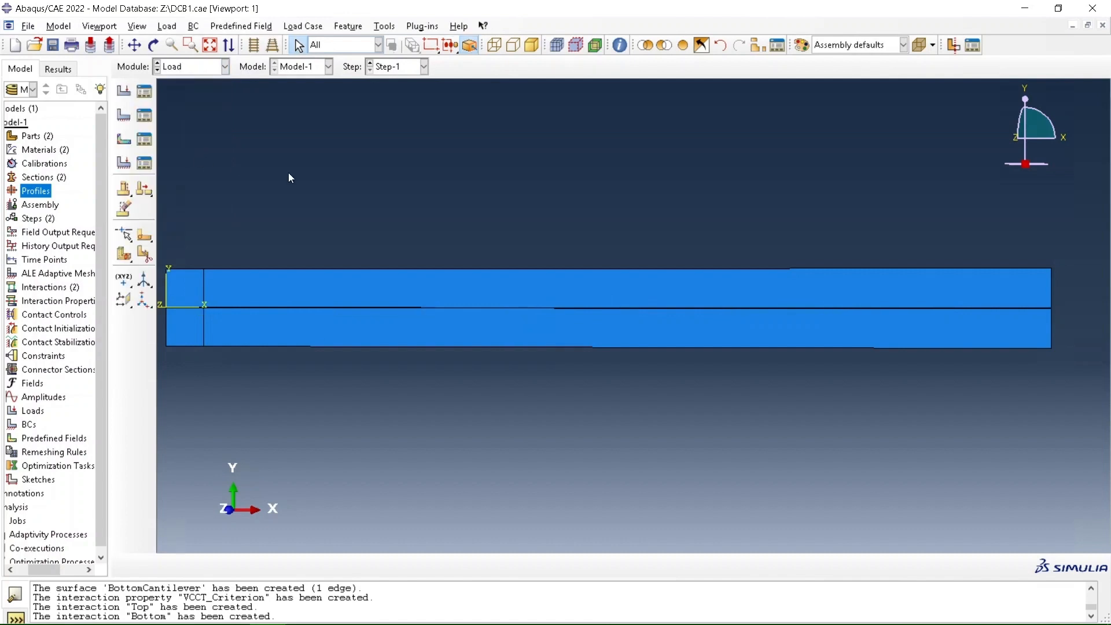
{"action": "left_click", "coordinate": [122, 117]}
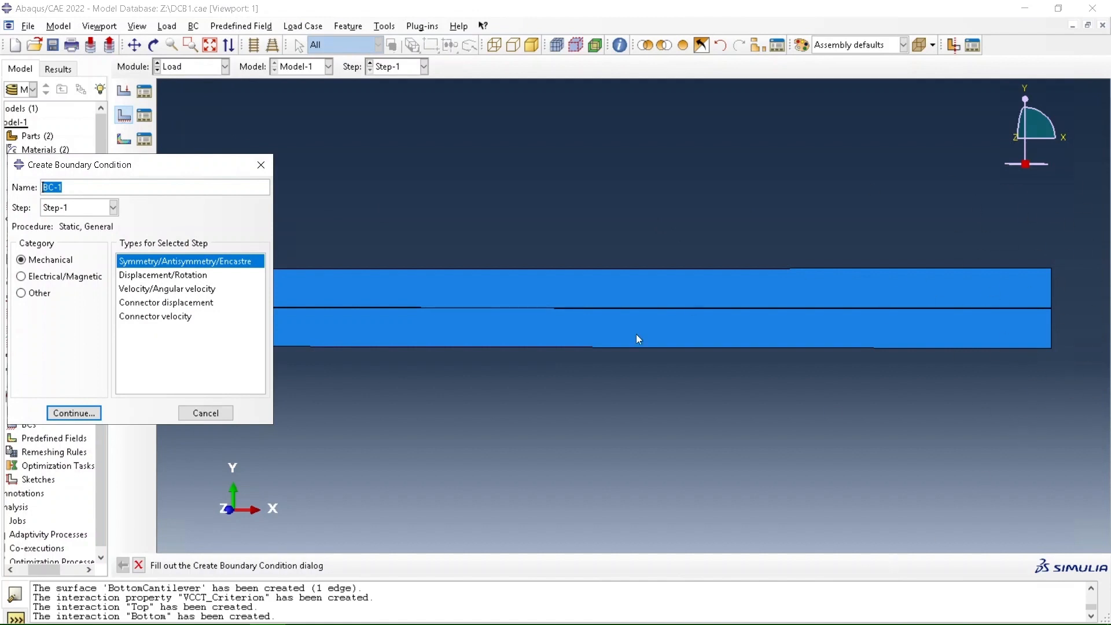
{"action": "left_click", "coordinate": [79, 417]}
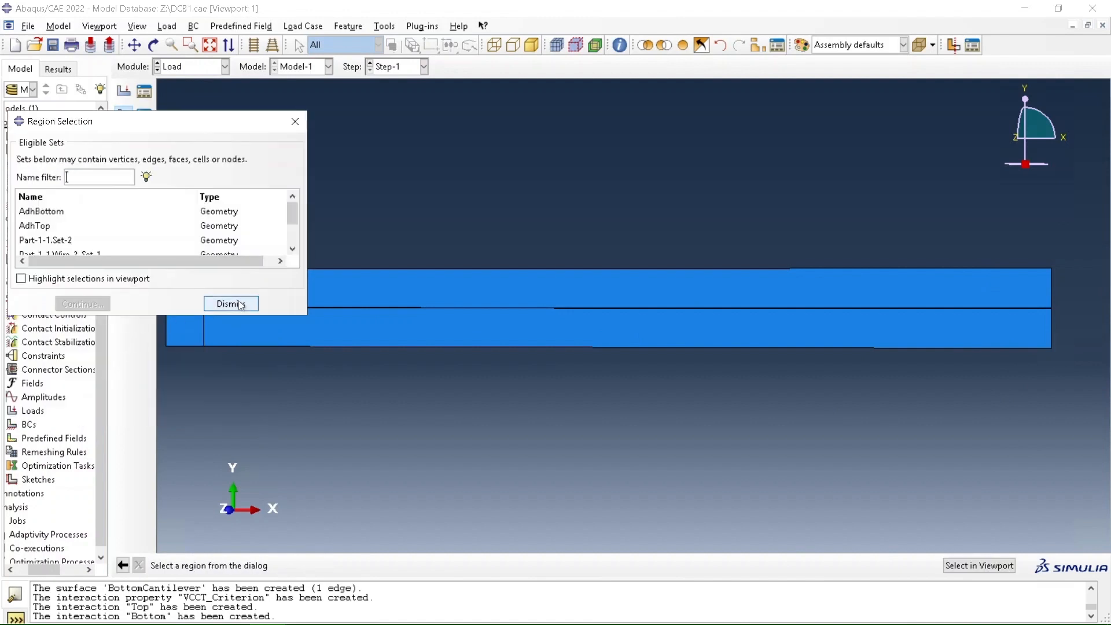
{"action": "left_click", "coordinate": [240, 304]}
{"action": "scroll", "coordinate": [1077, 291], "scroll_direction": "down", "scroll_amount": 5}
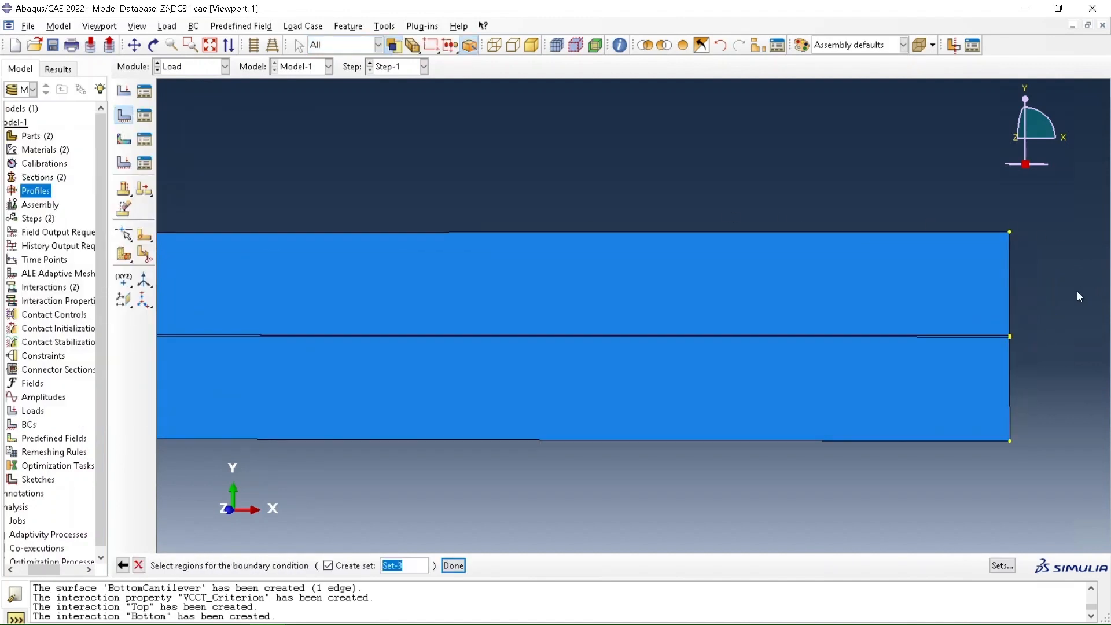
{"action": "scroll", "coordinate": [938, 489], "scroll_direction": "up", "scroll_amount": 2}
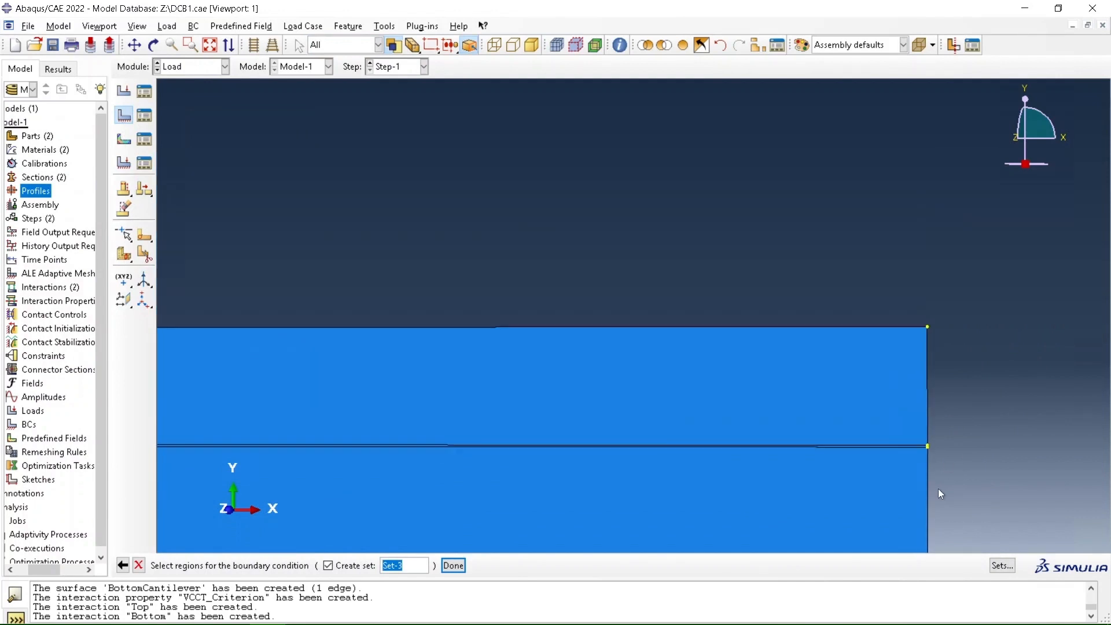
{"action": "scroll", "coordinate": [926, 486], "scroll_direction": "down", "scroll_amount": 5}
{"action": "scroll", "coordinate": [931, 209], "scroll_direction": "down", "scroll_amount": 3}
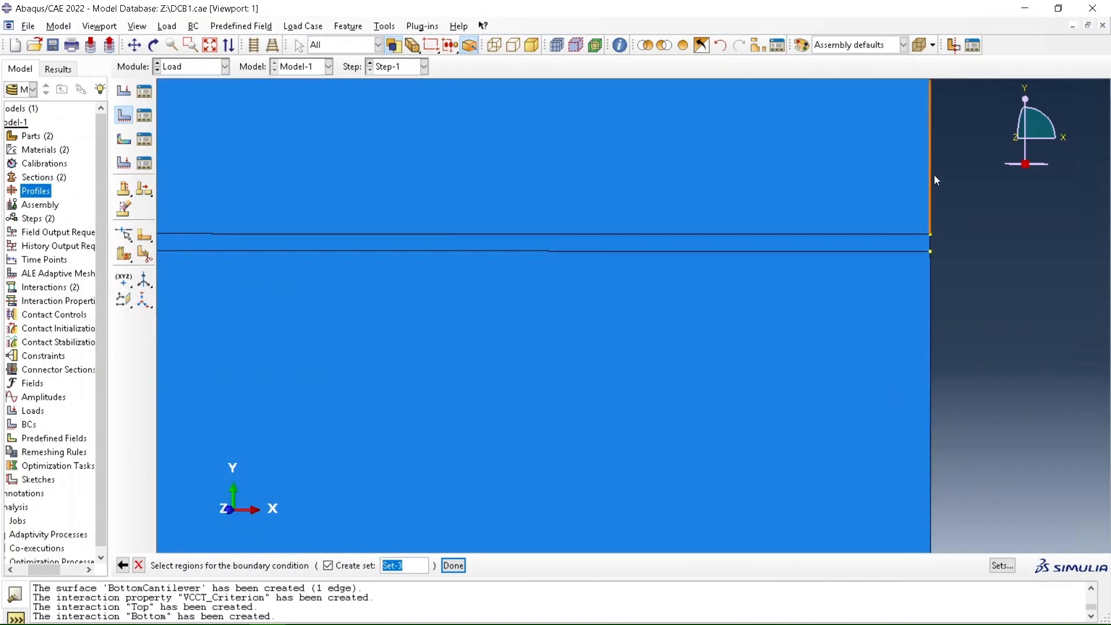
{"action": "left_click", "coordinate": [929, 240]}
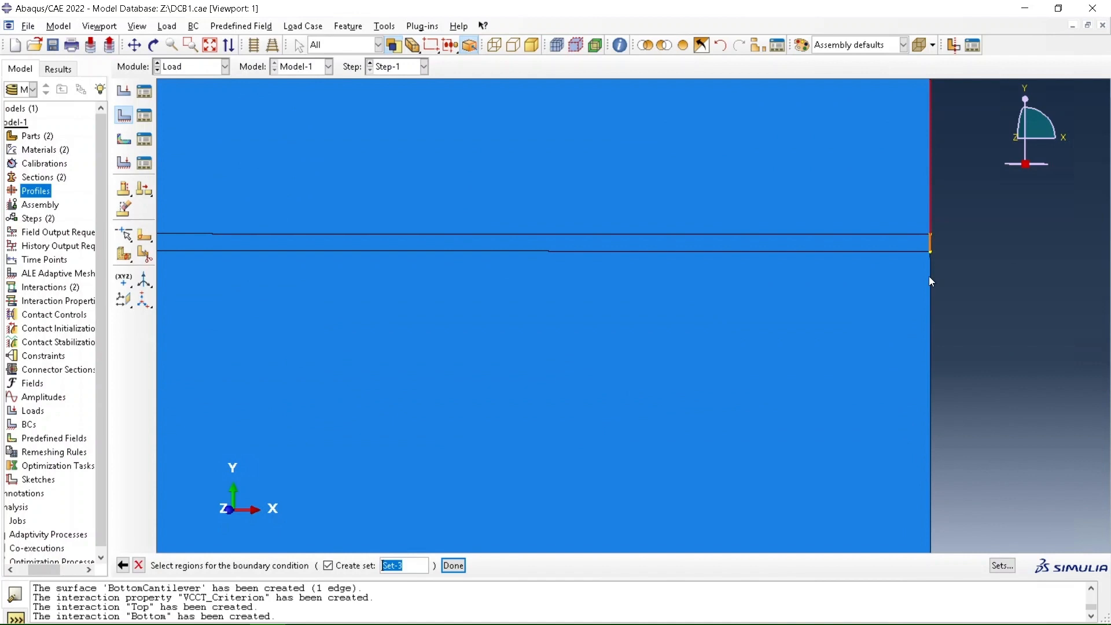
{"action": "left_click", "coordinate": [452, 565]}
Set the boundary condition on the selected end edges to ENCASTRE
{"action": "scroll", "coordinate": [704, 268], "scroll_direction": "up", "scroll_amount": 5}
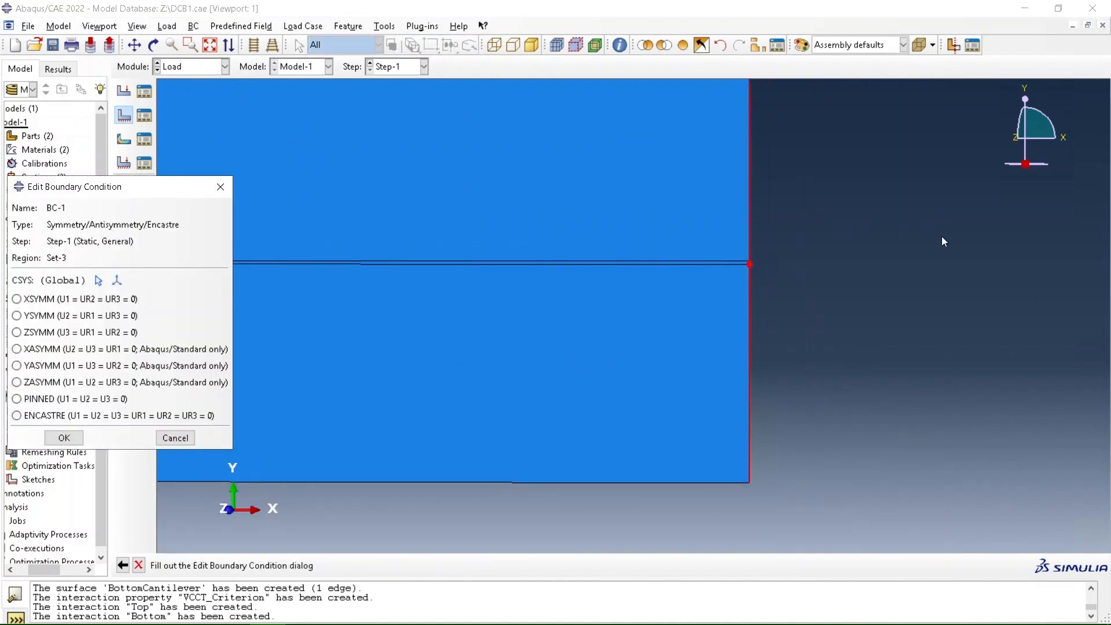
{"action": "scroll", "coordinate": [749, 244], "scroll_direction": "up", "scroll_amount": 5}
{"action": "scroll", "coordinate": [577, 201], "scroll_direction": "down", "scroll_amount": 2}
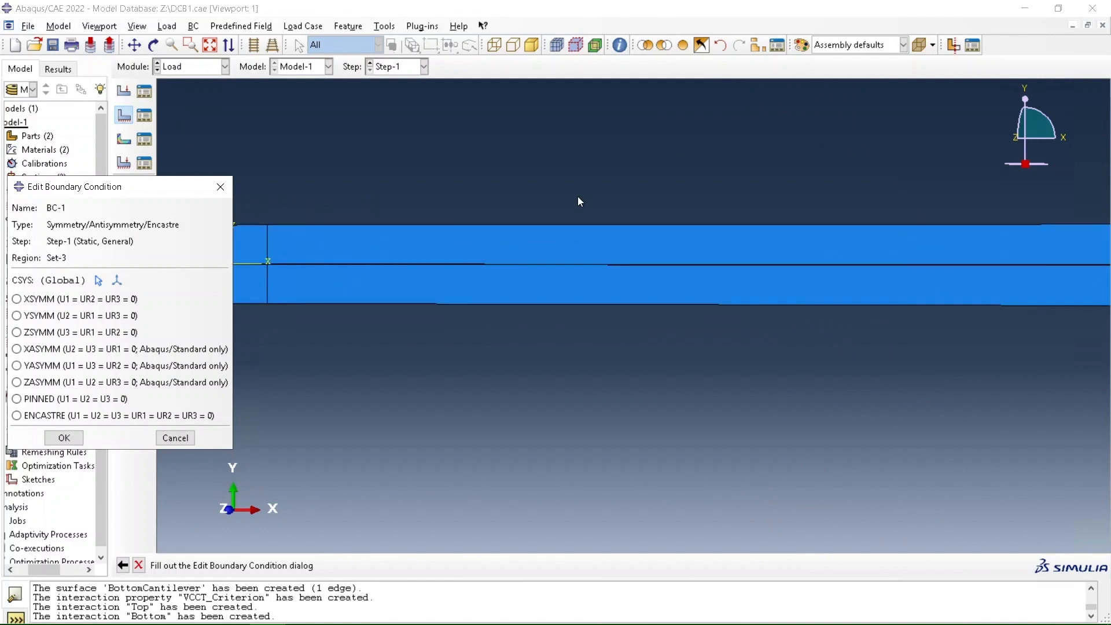
{"action": "left_click", "coordinate": [145, 414]}
{"action": "left_click", "coordinate": [64, 437]}
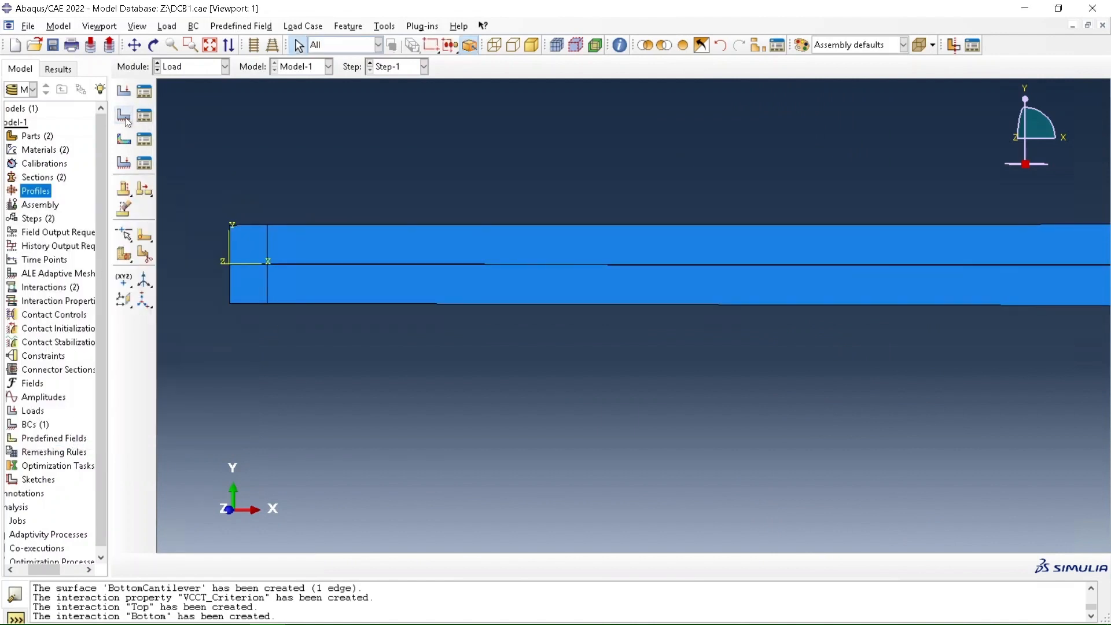
Apply a concentrated force with CF2 of 1400 in Step-1 at the upper end of the beam's partition line
{"action": "left_click", "coordinate": [124, 91]}
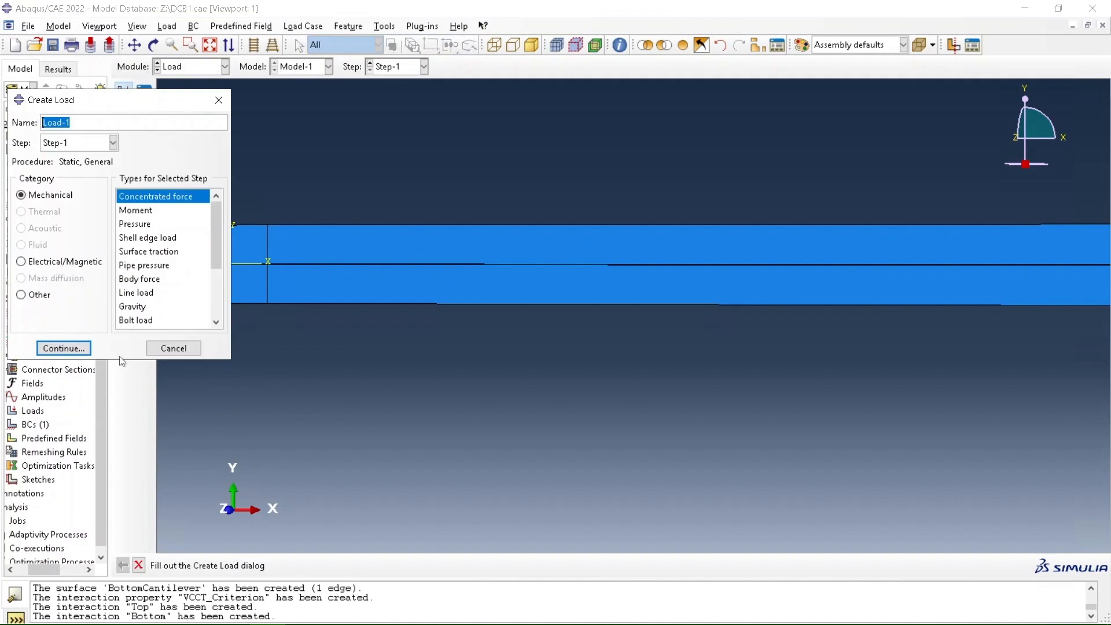
{"action": "left_click", "coordinate": [77, 349]}
{"action": "left_click", "coordinate": [267, 226]}
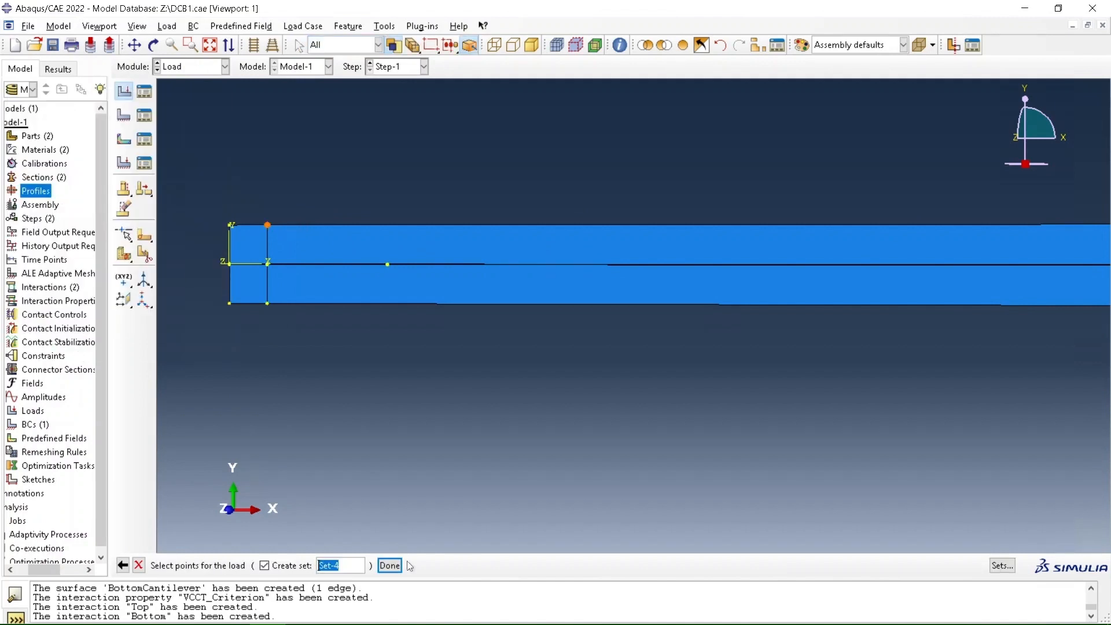
{"action": "left_click", "coordinate": [389, 565]}
{"action": "left_click", "coordinate": [101, 276]}
{"action": "type", "text": "1400"}
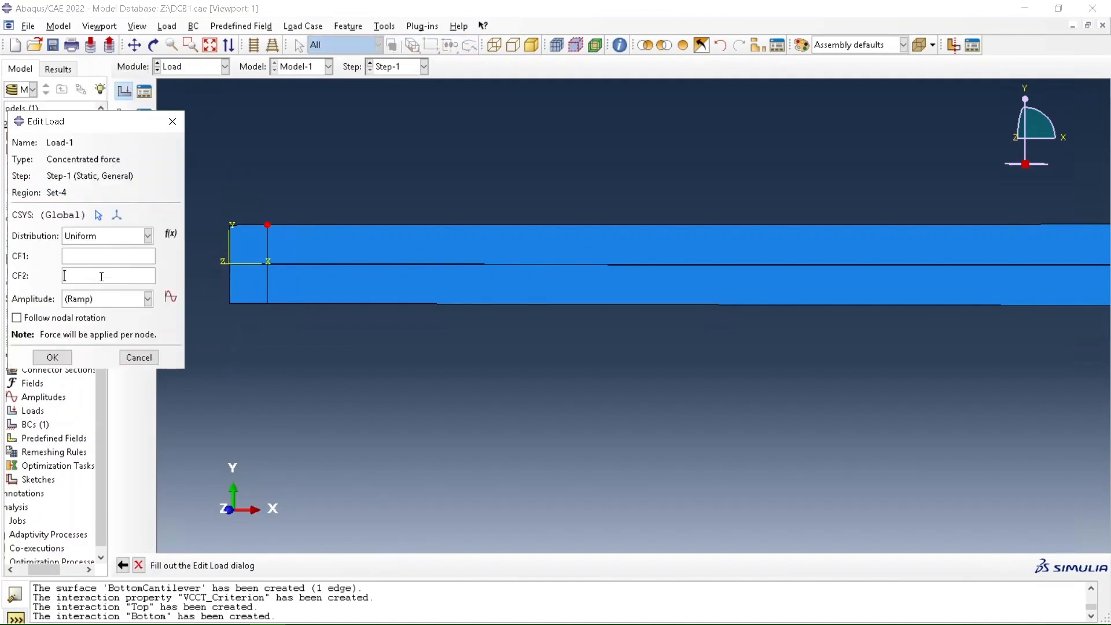
{"action": "left_click", "coordinate": [52, 357]}
Apply a concentrated force with CF2 of -1400 in Step-1 at the lower end of the beam's partition line
{"action": "left_click", "coordinate": [125, 91]}
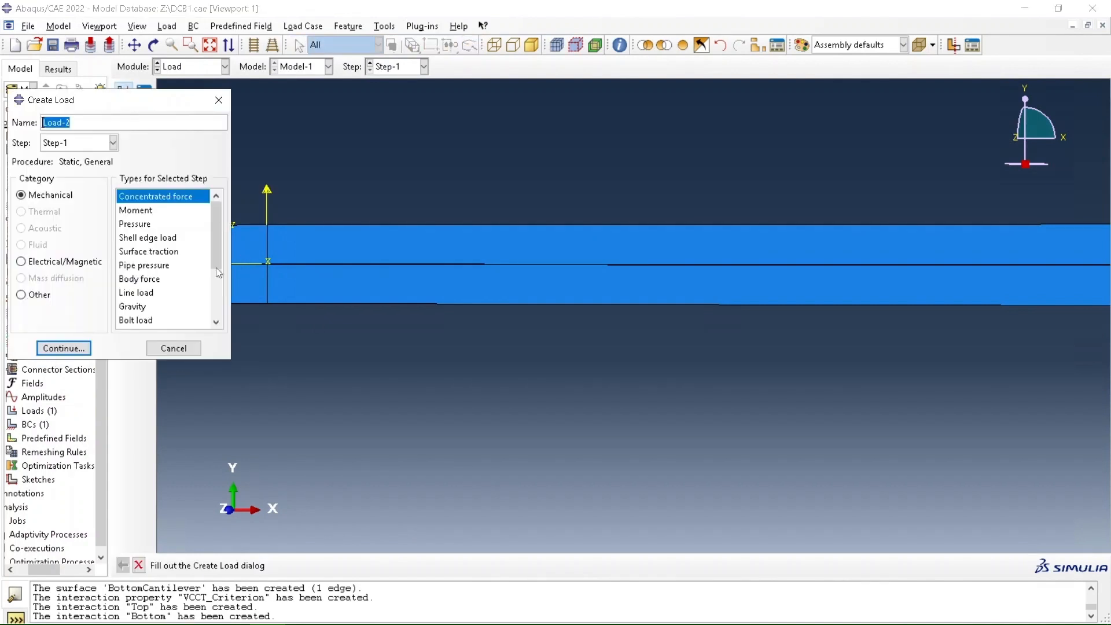
{"action": "left_click", "coordinate": [81, 347]}
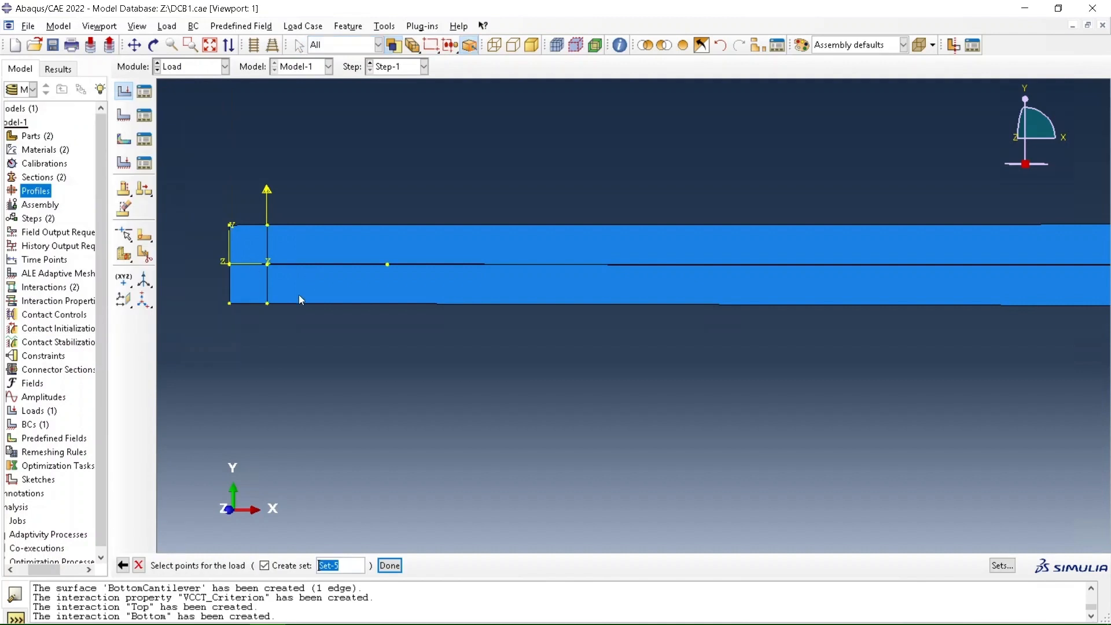
{"action": "left_click", "coordinate": [267, 303]}
{"action": "left_click", "coordinate": [389, 565]}
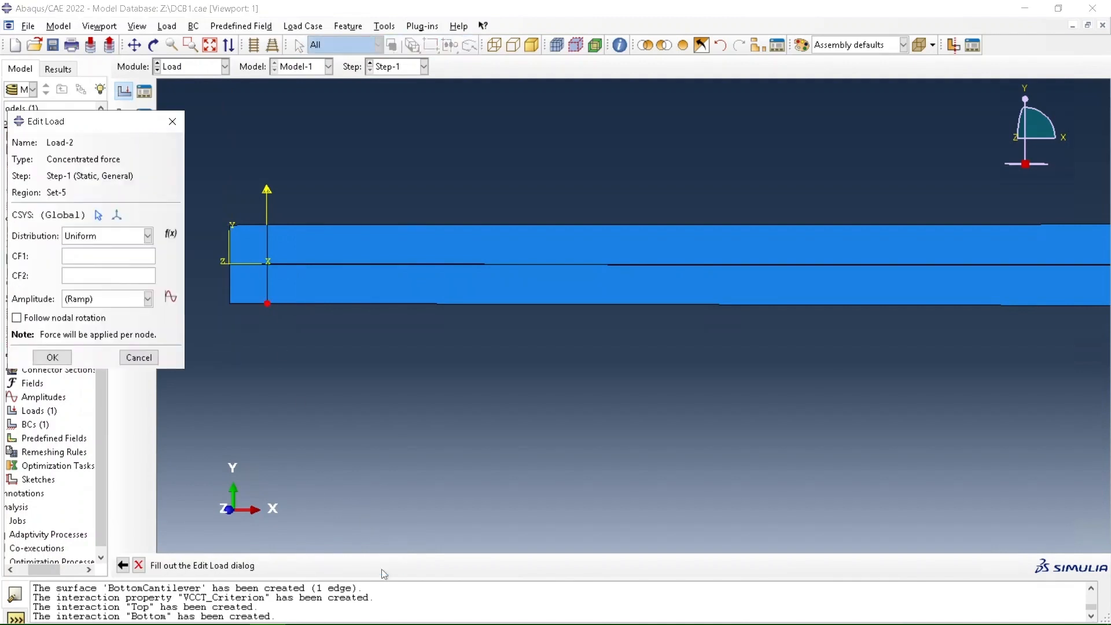
{"action": "left_click", "coordinate": [97, 278]}
{"action": "type", "text": "-1400"}
{"action": "left_click", "coordinate": [52, 357]}
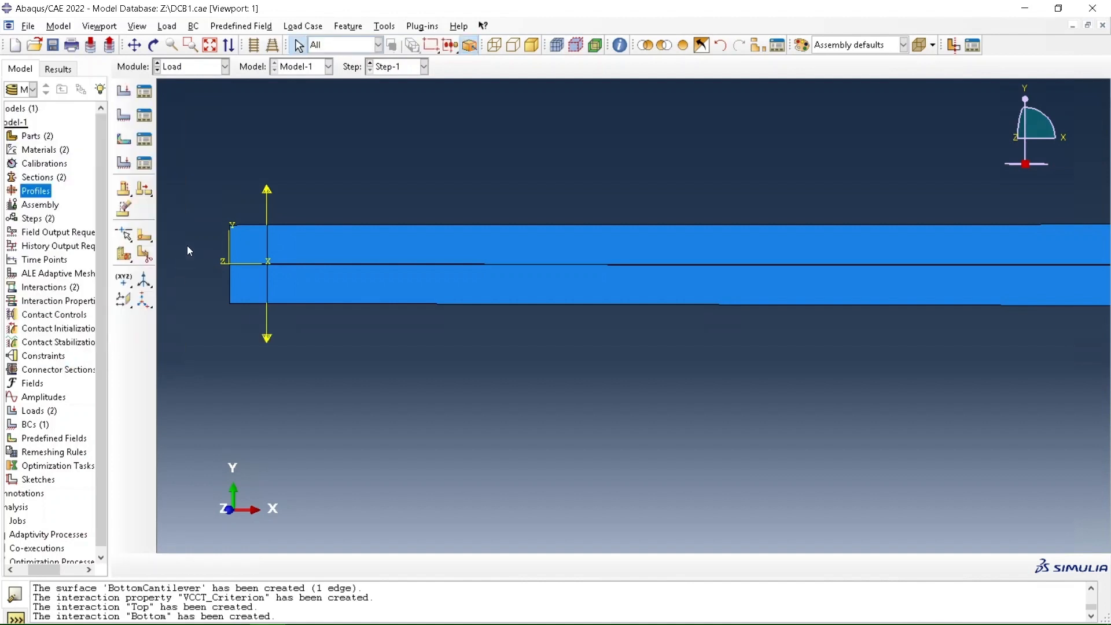
Seed all part instances of the assembly with an approximate global size of 0.001
{"action": "left_click", "coordinate": [186, 68]}
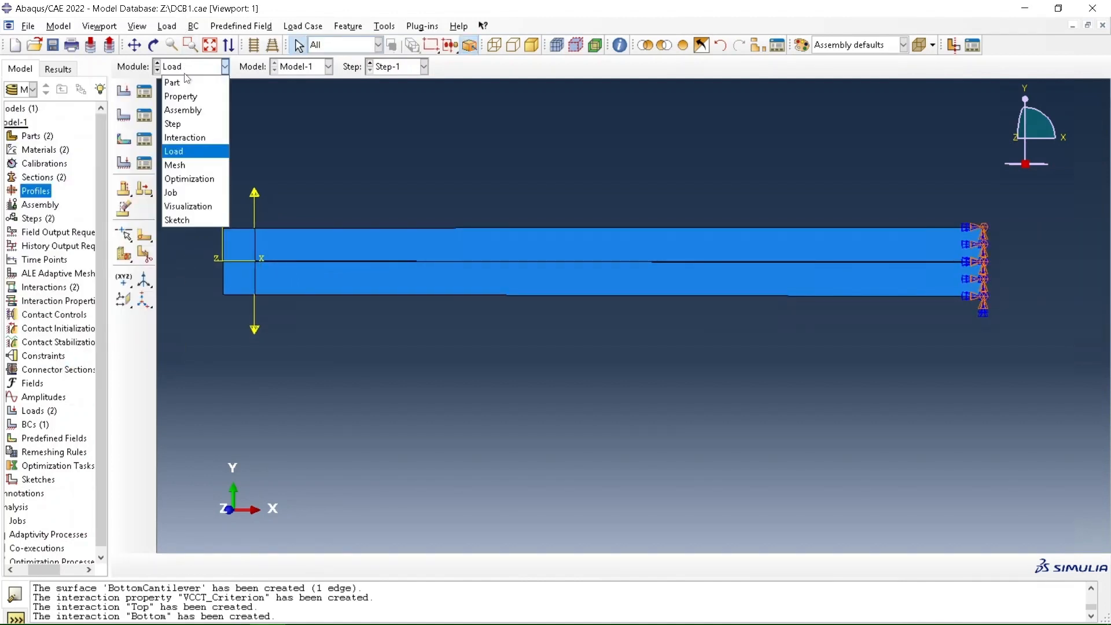
{"action": "left_click", "coordinate": [192, 166]}
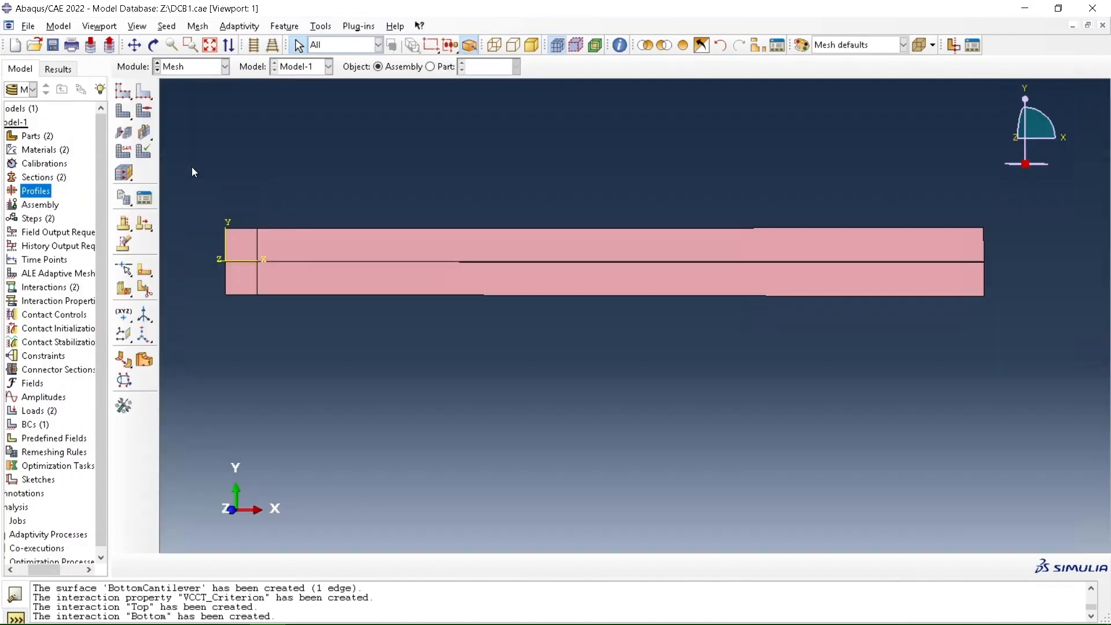
{"action": "left_click", "coordinate": [122, 93]}
{"action": "left_click_drag", "start_coordinate": [197, 163], "coordinate": [1071, 393]}
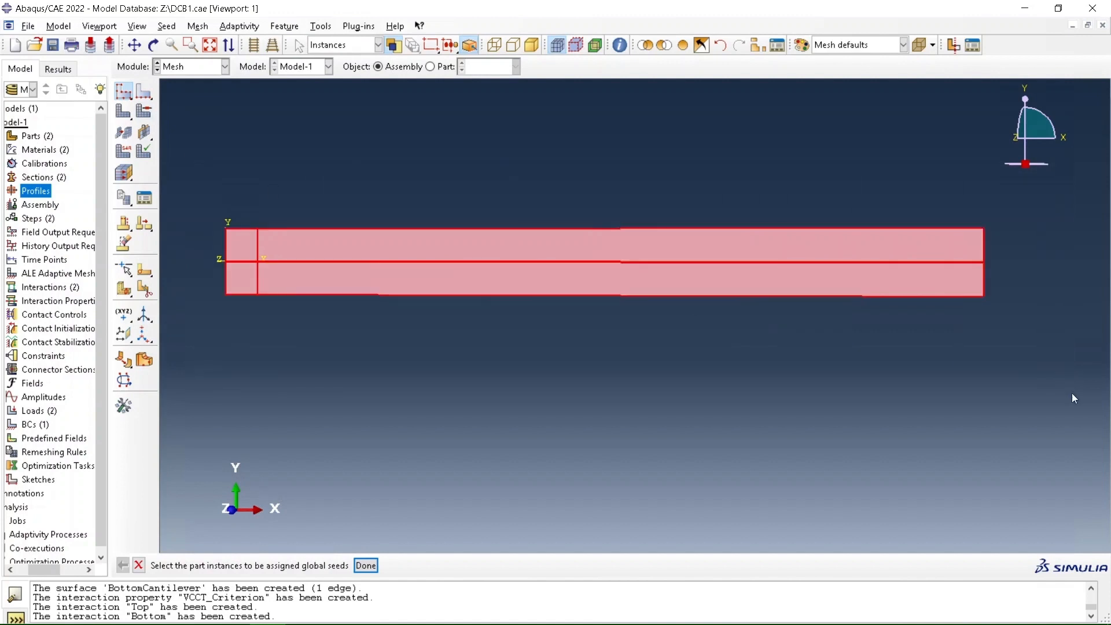
{"action": "left_click", "coordinate": [367, 565]}
{"action": "type", "text": "0"}
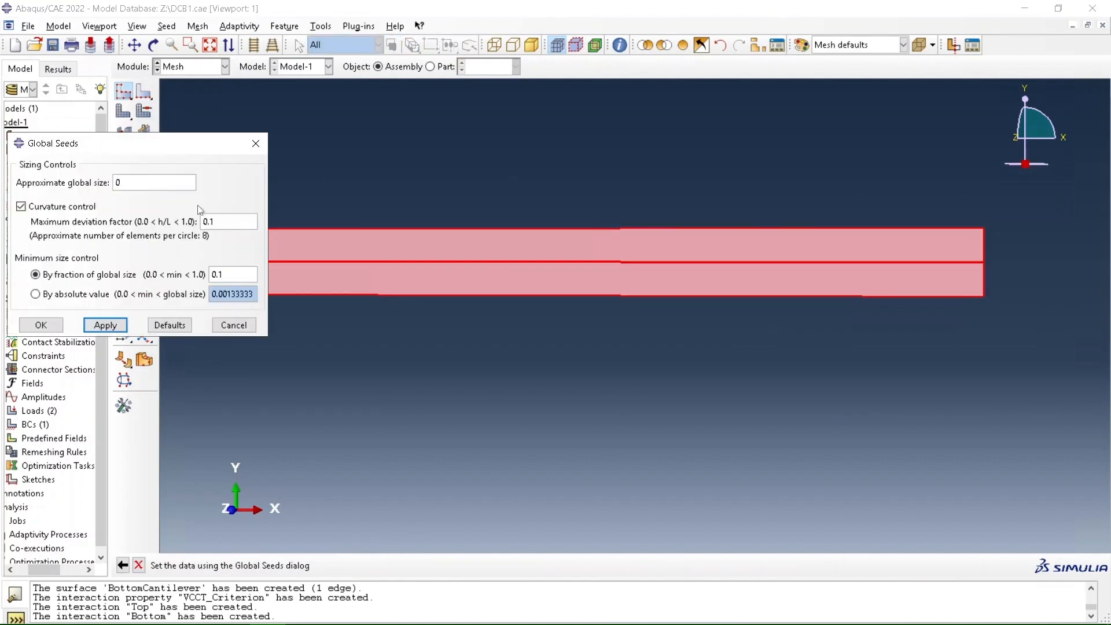
{"action": "type", "text": ".001"}
{"action": "left_click", "coordinate": [46, 327]}
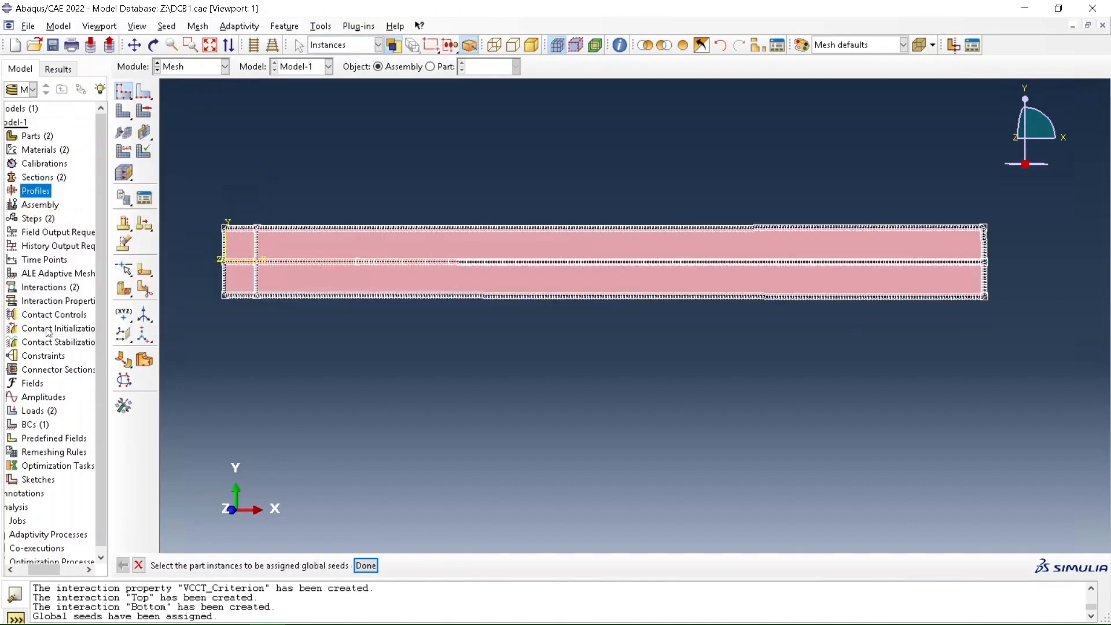
Mesh both cantilevers and the adhesive part instance
{"action": "left_click", "coordinate": [123, 111]}
{"action": "left_click_drag", "start_coordinate": [203, 215], "coordinate": [921, 360]}
{"action": "left_click", "coordinate": [315, 566]}
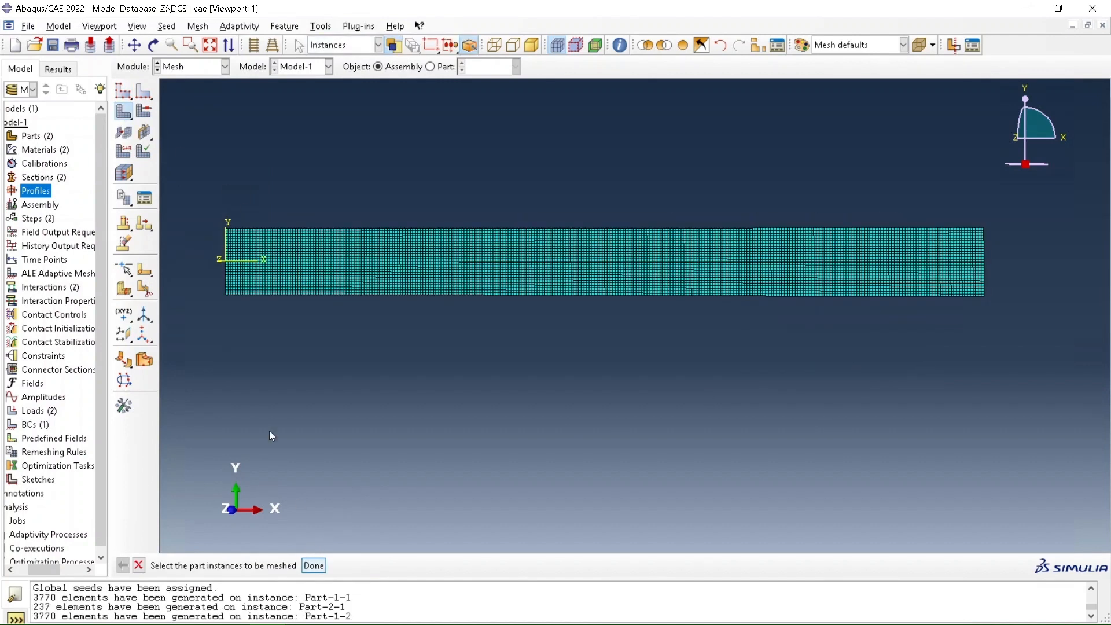
Assign the standard linear plane stress quad element type with incompatible modes (CPS4I) to all regions of the assembly
{"action": "left_click", "coordinate": [124, 153]}
{"action": "left_click_drag", "start_coordinate": [235, 413], "coordinate": [973, 178]}
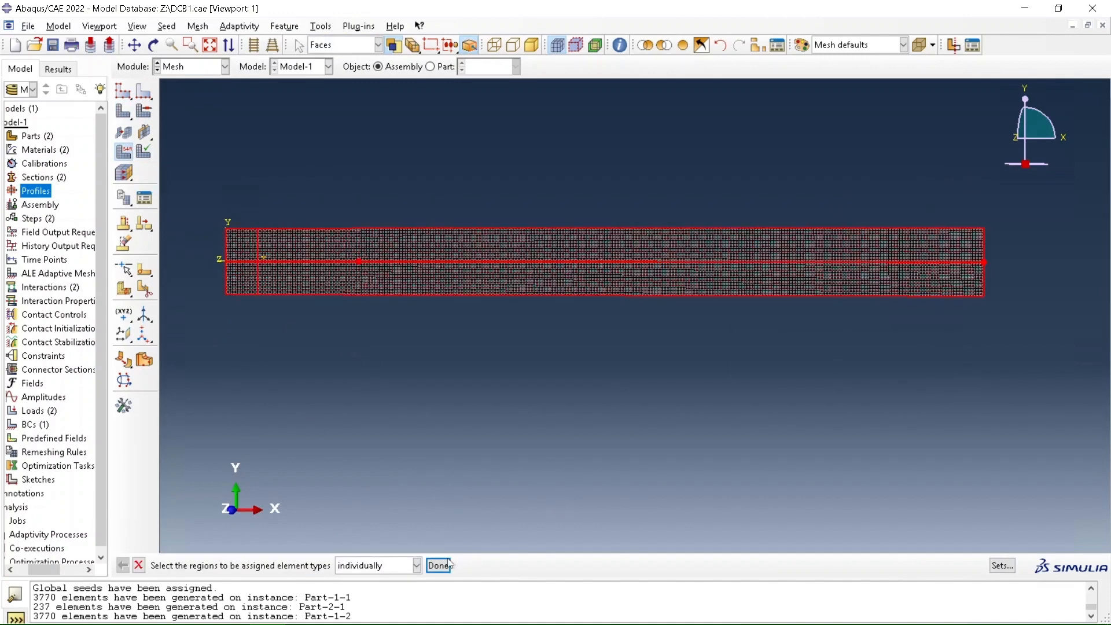
{"action": "left_click", "coordinate": [437, 565]}
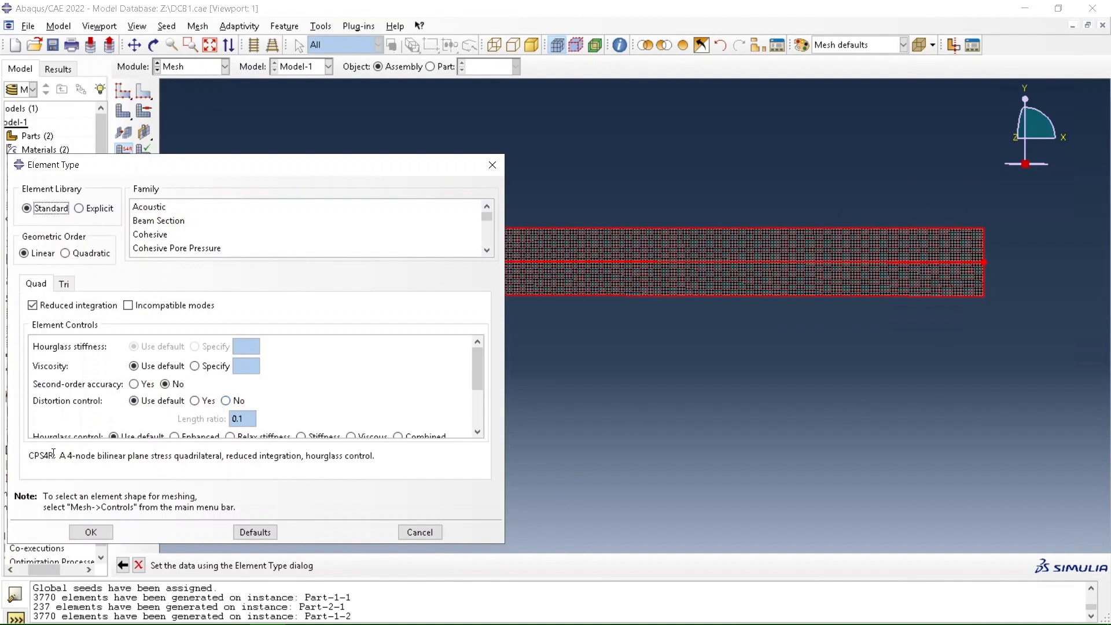
{"action": "left_click", "coordinate": [128, 306]}
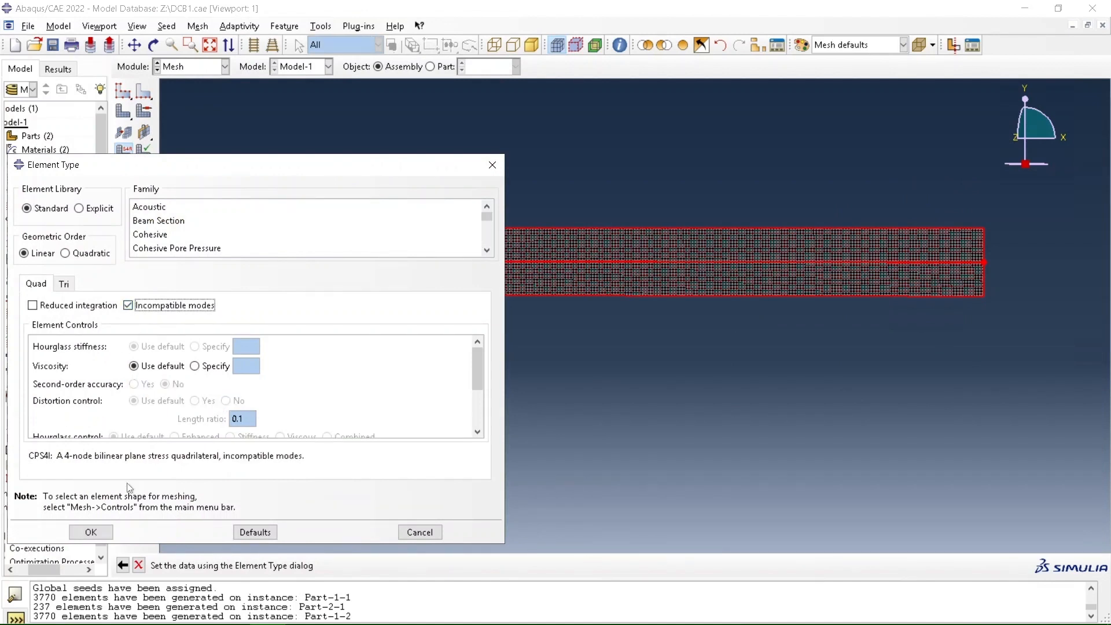
{"action": "left_click", "coordinate": [91, 532]}
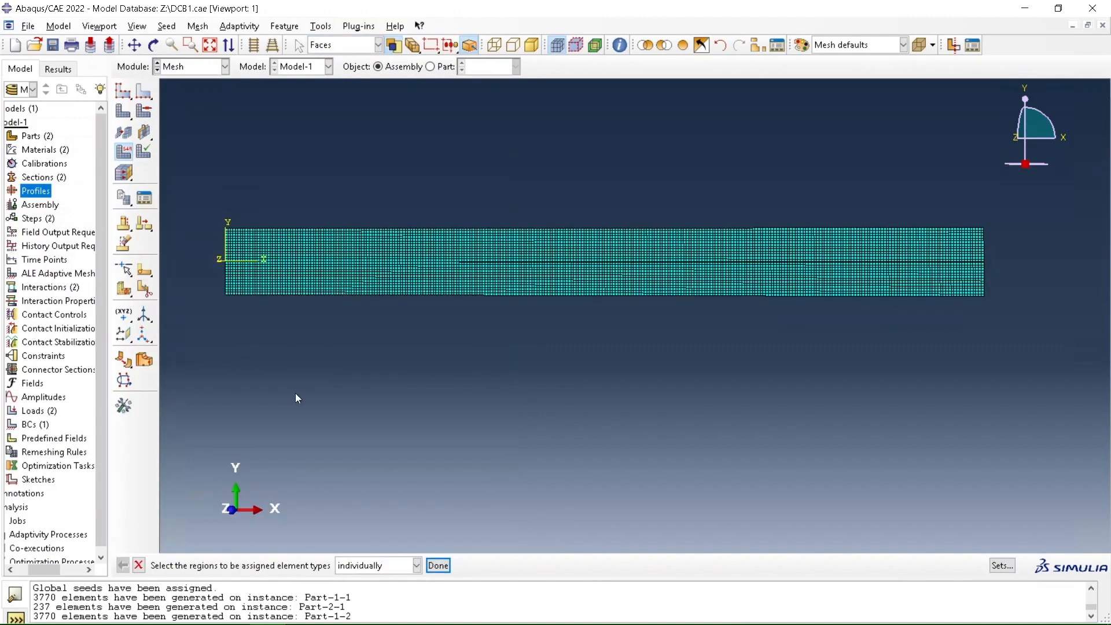
Create a full analysis job for Model-1 with the default submission settings
{"action": "left_click", "coordinate": [190, 63]}
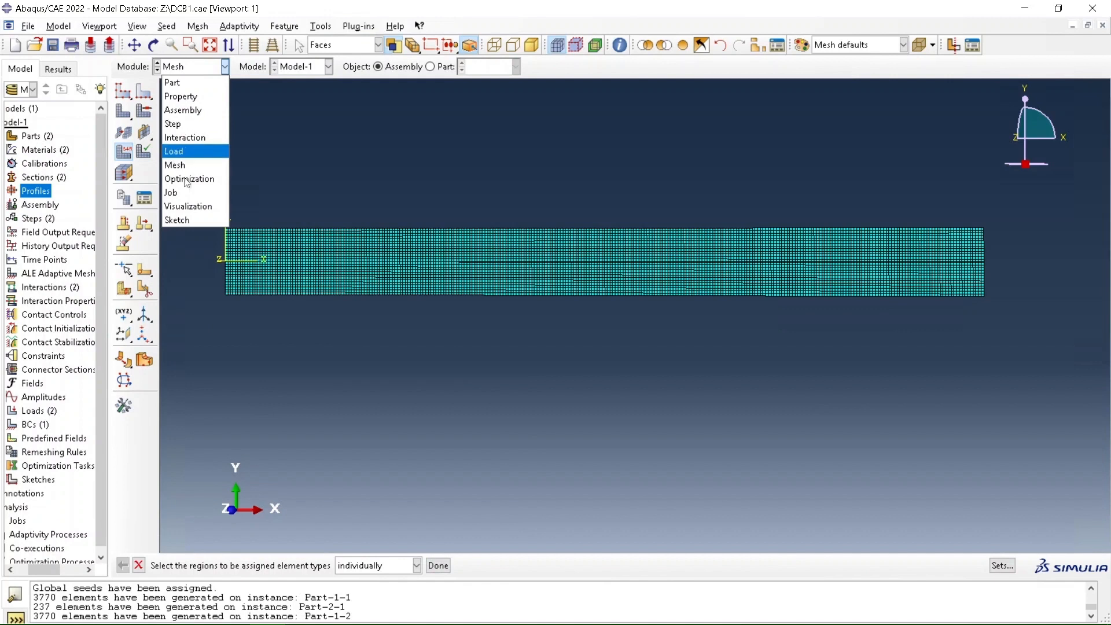
{"action": "left_click", "coordinate": [182, 193]}
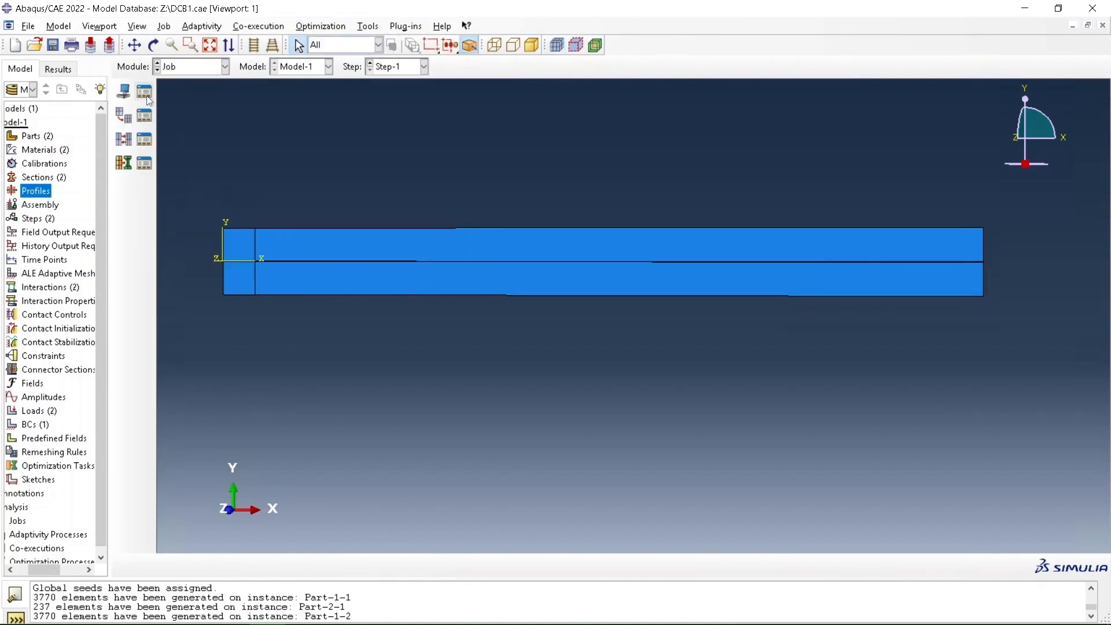
{"action": "left_click", "coordinate": [145, 92]}
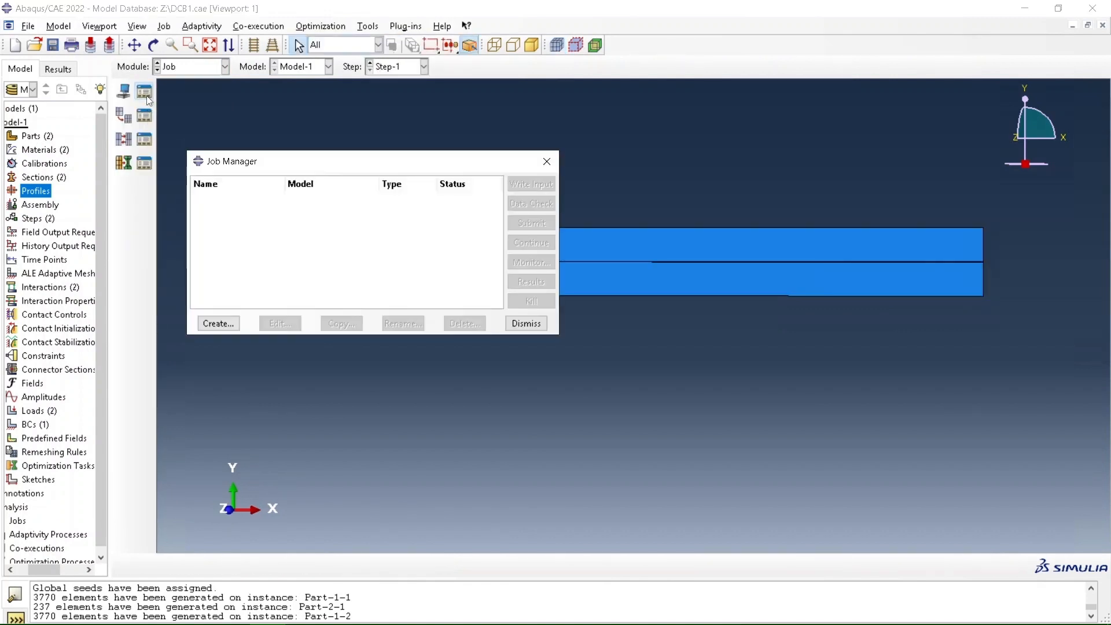
{"action": "left_click", "coordinate": [218, 323]}
{"action": "left_click", "coordinate": [39, 376]}
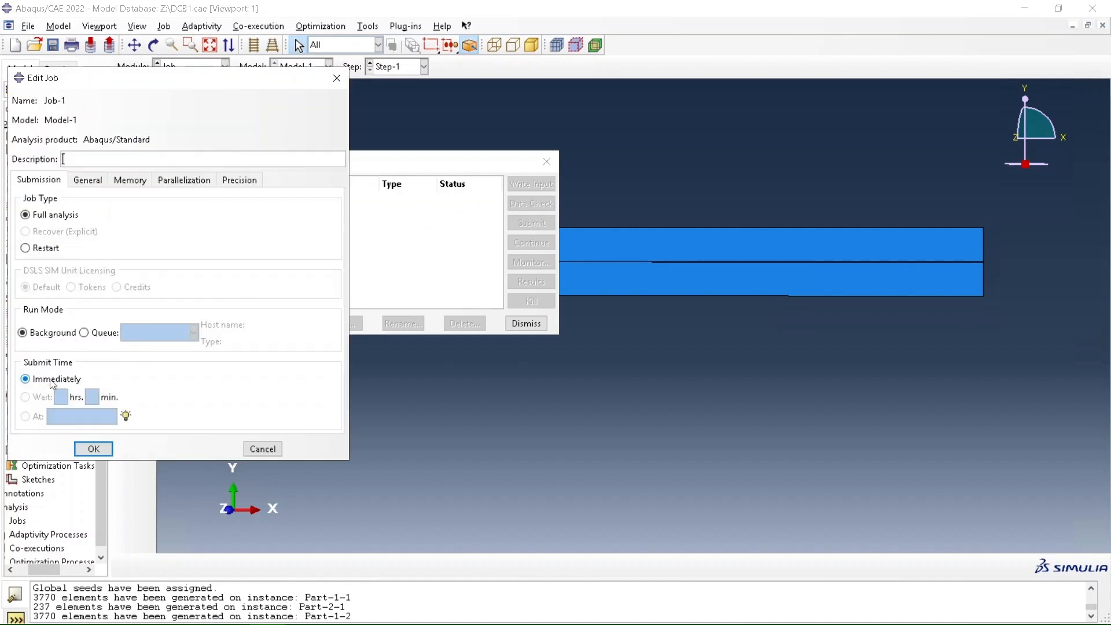
{"action": "left_click", "coordinate": [102, 447]}
Submit Job-1 for analysis and check its progress in the job monitor
{"action": "left_click", "coordinate": [536, 226]}
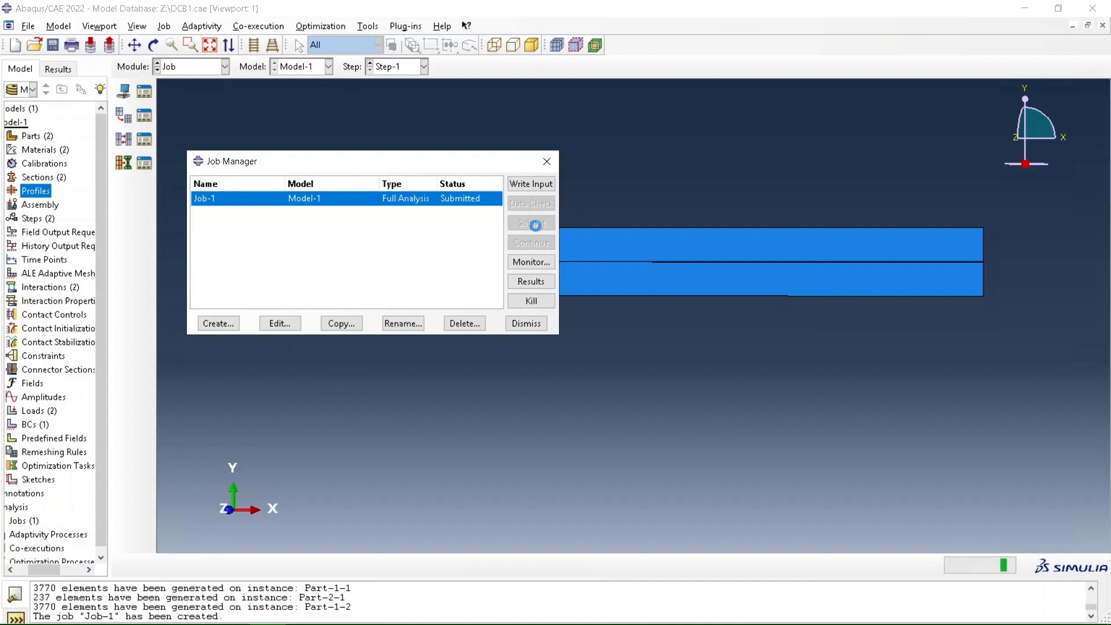
{"action": "left_click", "coordinate": [531, 261]}
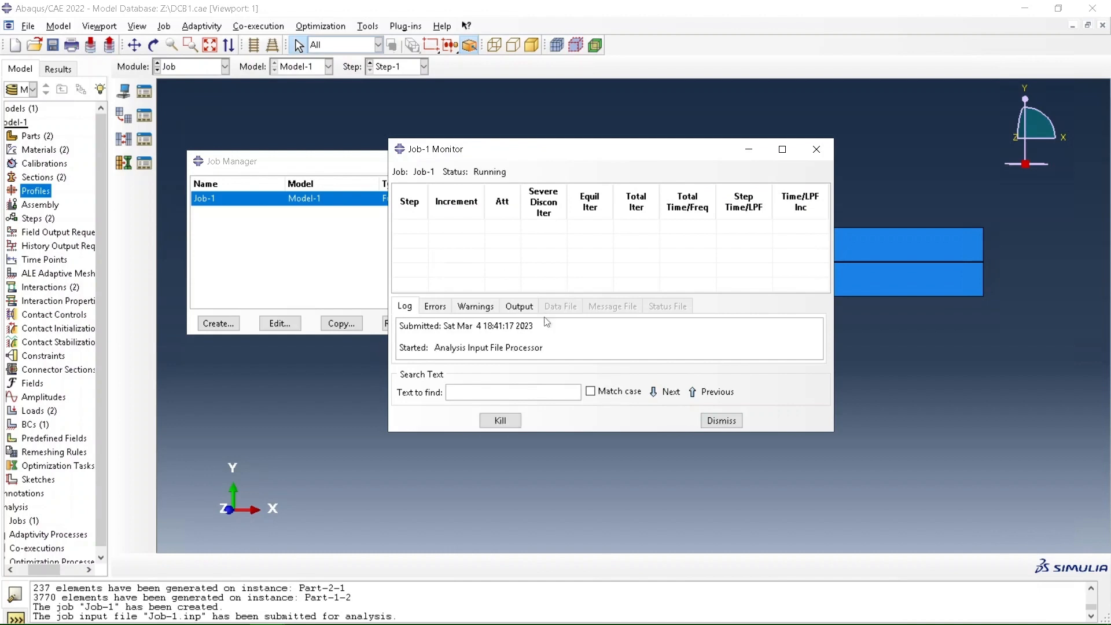
{"action": "left_click", "coordinate": [816, 150]}
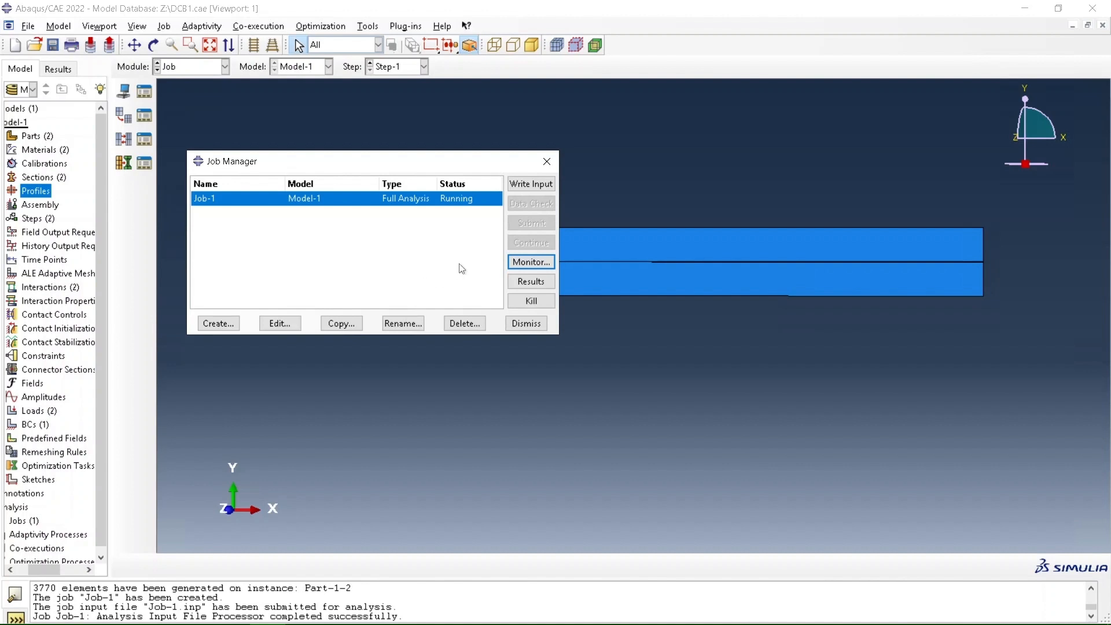
Examine the Job-1 monitor again and read through the analysis warnings
{"action": "left_click", "coordinate": [529, 264]}
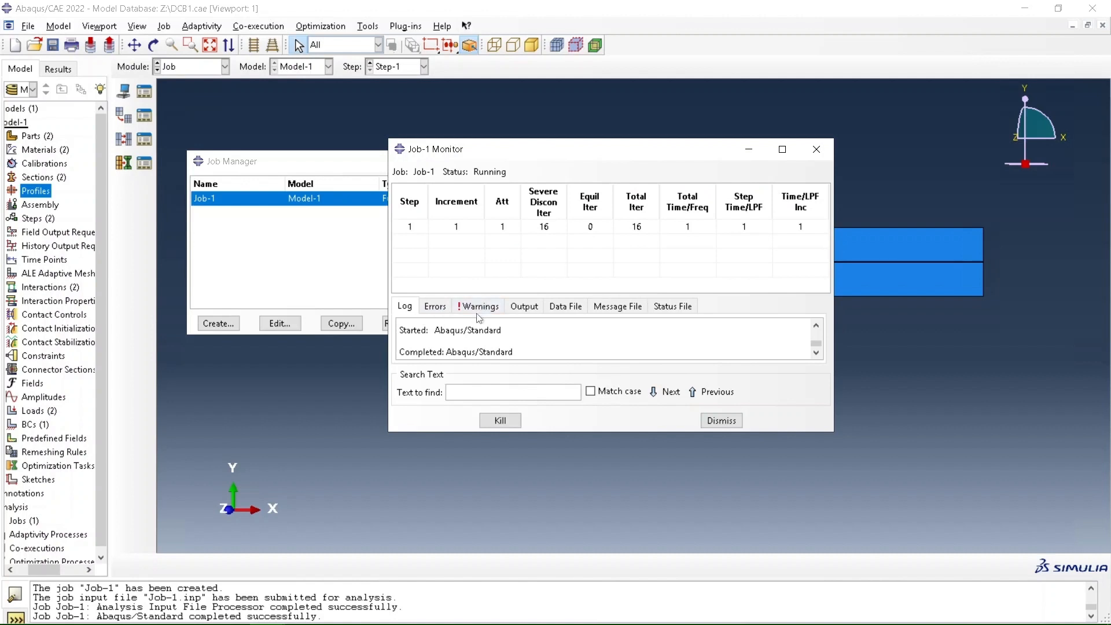
{"action": "left_click", "coordinate": [483, 306]}
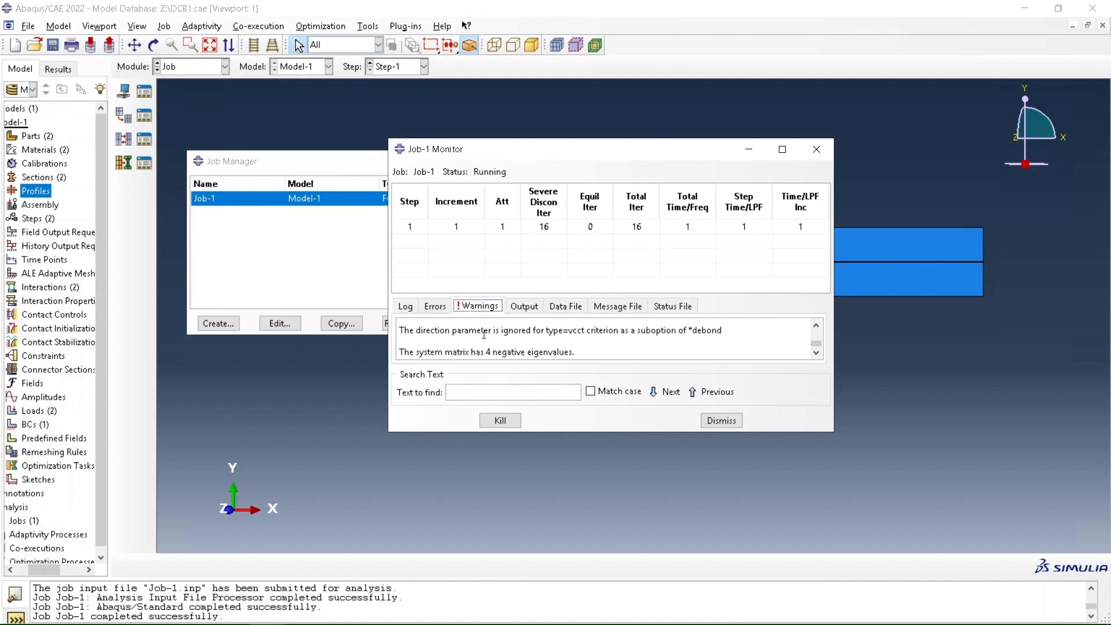
{"action": "left_click", "coordinate": [817, 326]}
{"action": "left_click", "coordinate": [818, 326]}
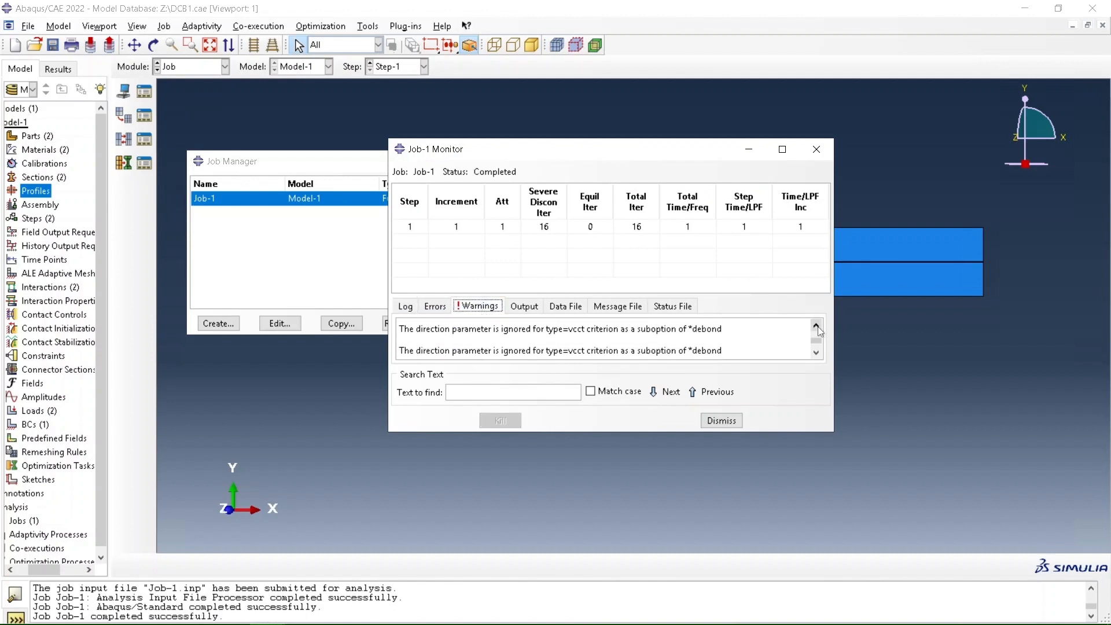
{"action": "left_click", "coordinate": [816, 327]}
{"action": "left_click", "coordinate": [817, 327]}
{"action": "left_click", "coordinate": [816, 326]}
{"action": "left_click", "coordinate": [816, 327]}
{"action": "left_click", "coordinate": [816, 327]}
{"action": "left_click", "coordinate": [817, 327]}
{"action": "left_click", "coordinate": [816, 327]}
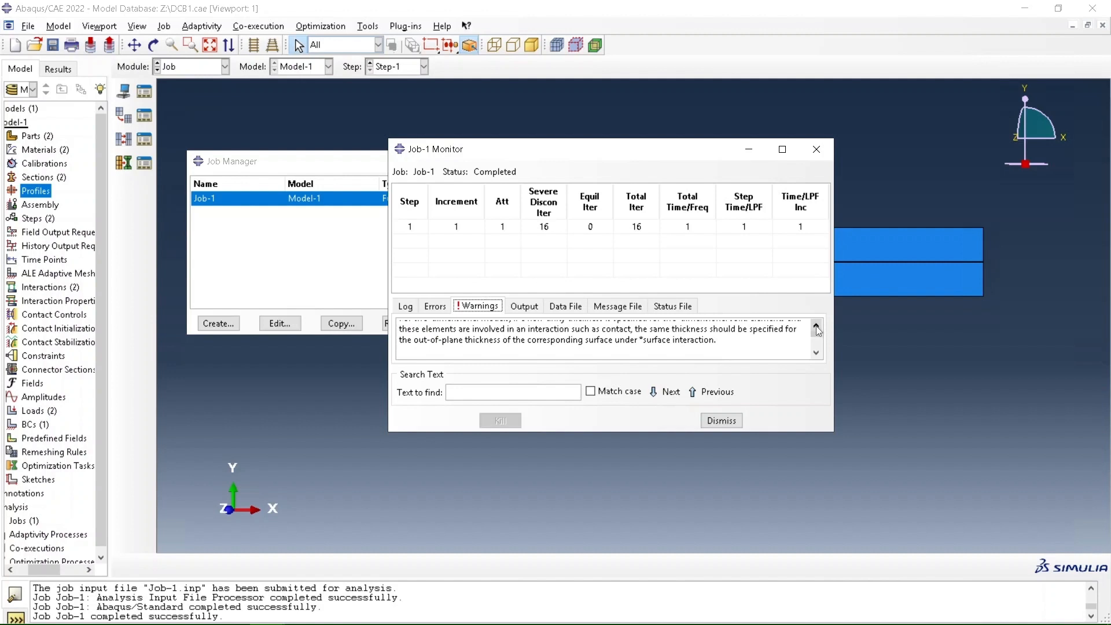
{"action": "left_click", "coordinate": [816, 353]}
{"action": "left_click", "coordinate": [816, 352]}
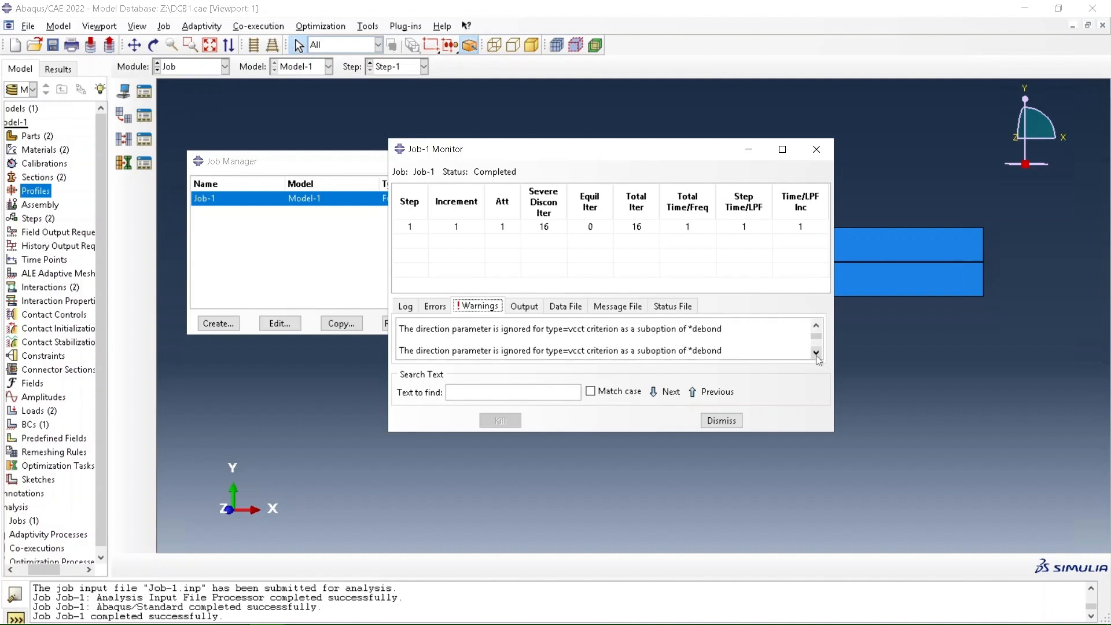
{"action": "left_click", "coordinate": [719, 426]}
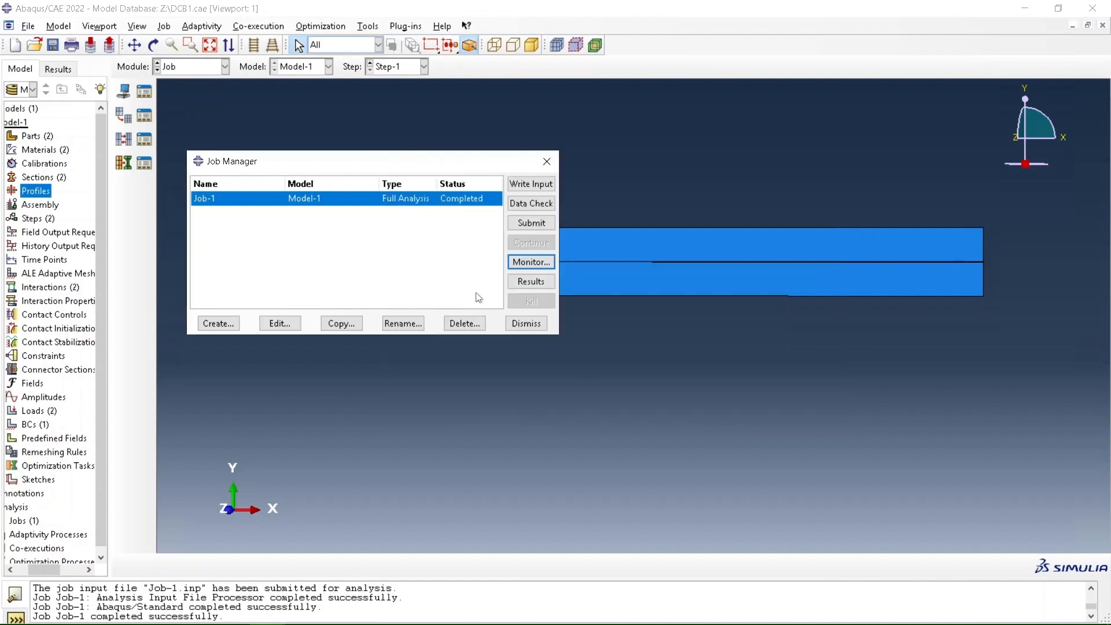
Open the Job-1 results and plot the von Mises stress contours on the deformed shape, examining the cracked end
{"action": "left_click", "coordinate": [522, 281]}
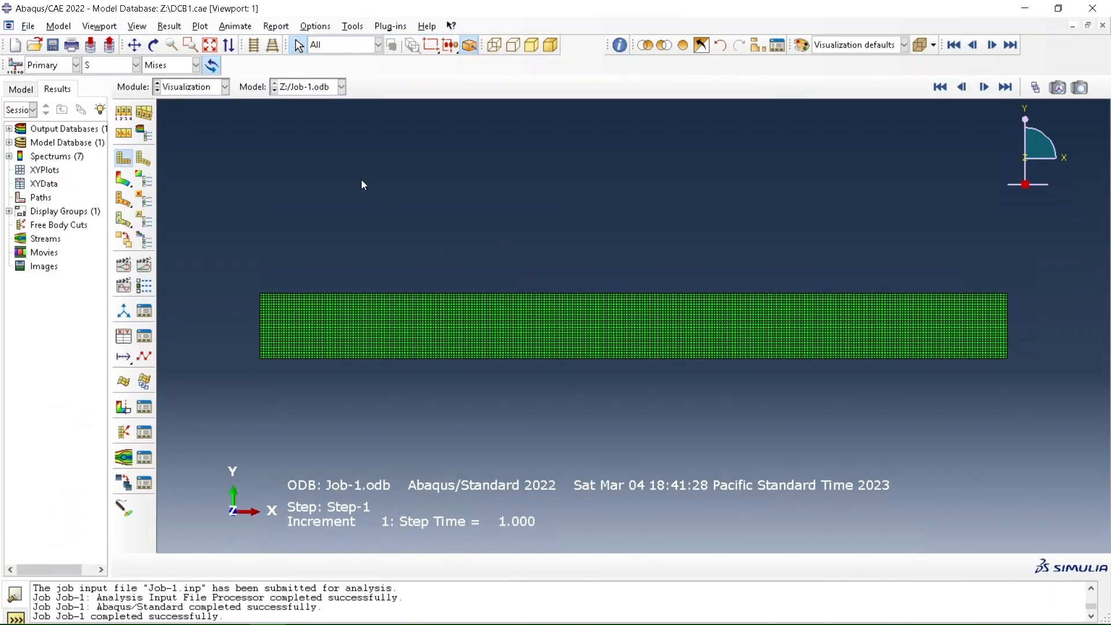
{"action": "left_click", "coordinate": [120, 179]}
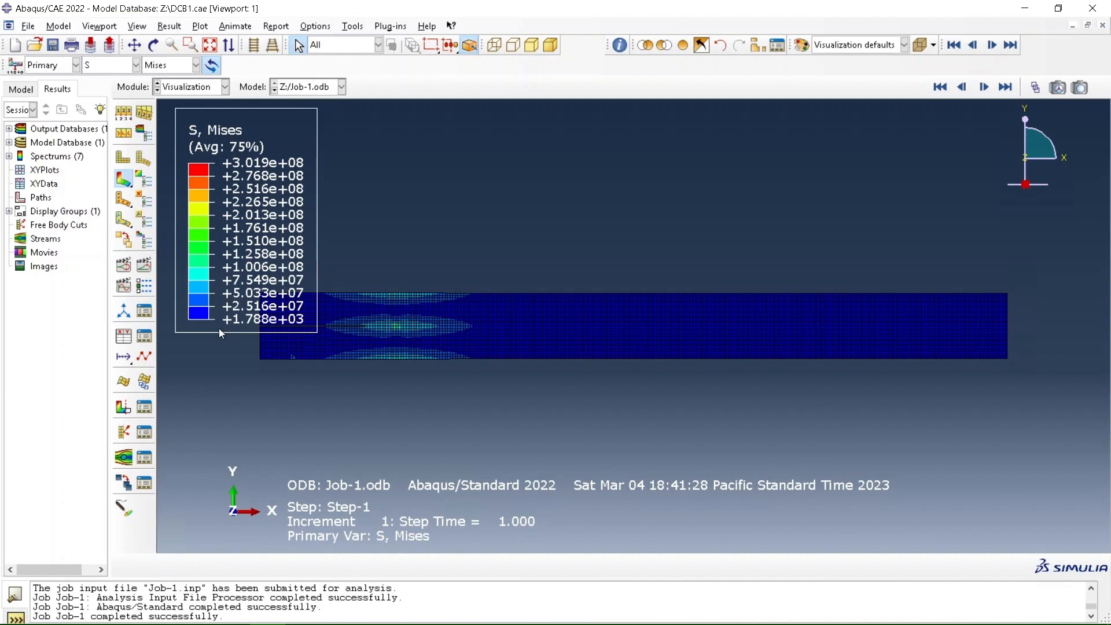
{"action": "scroll", "coordinate": [218, 328], "scroll_direction": "up", "scroll_amount": 2}
{"action": "scroll", "coordinate": [207, 332], "scroll_direction": "up", "scroll_amount": 2}
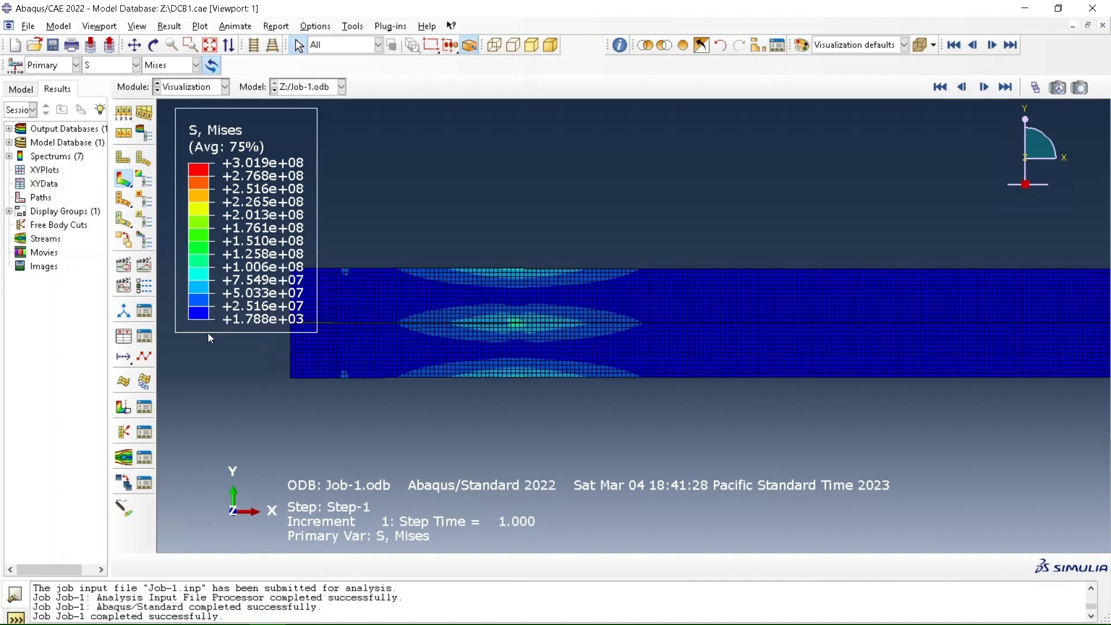
{"action": "scroll", "coordinate": [207, 332], "scroll_direction": "up", "scroll_amount": 3}
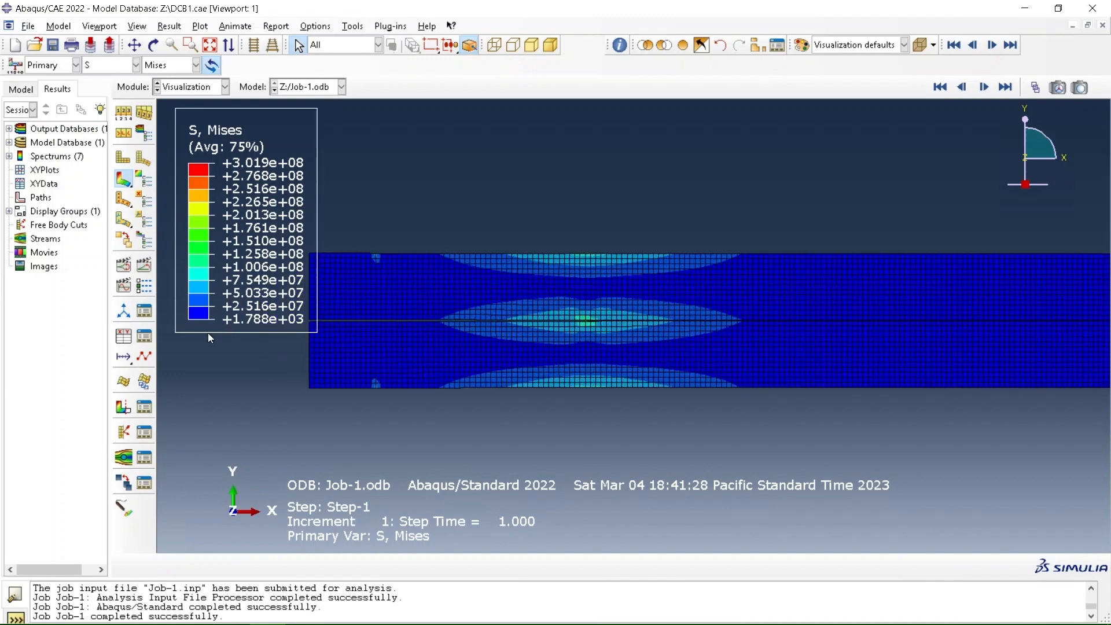
Plot the displacement magnitude U as the primary field output
{"action": "left_click", "coordinate": [127, 70]}
{"action": "scroll", "coordinate": [143, 200], "scroll_direction": "down", "scroll_amount": 2}
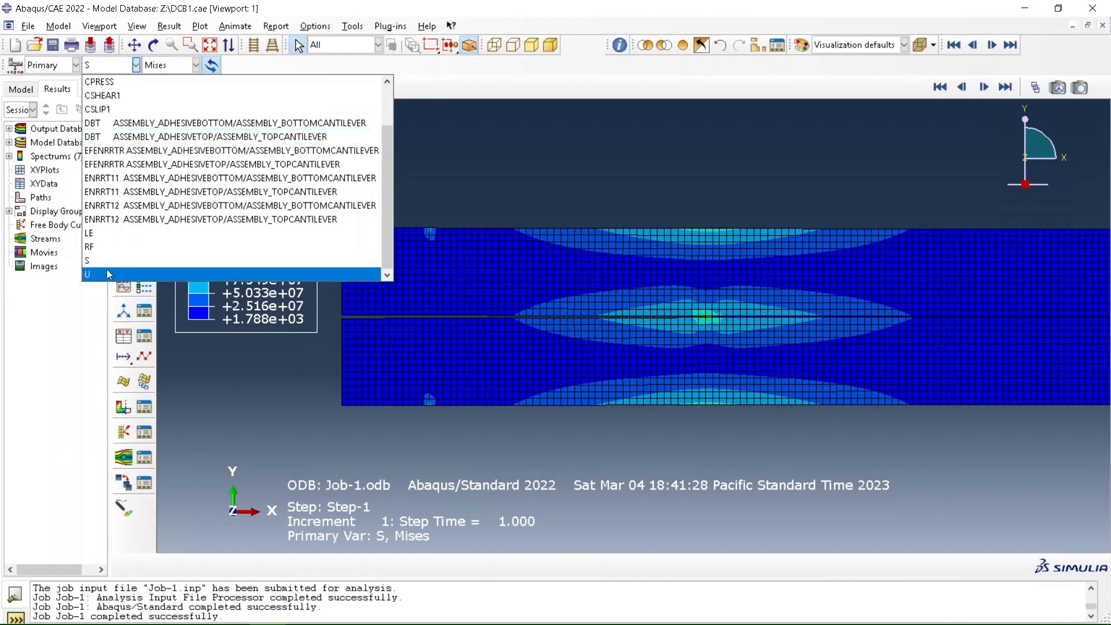
{"action": "left_click", "coordinate": [106, 272]}
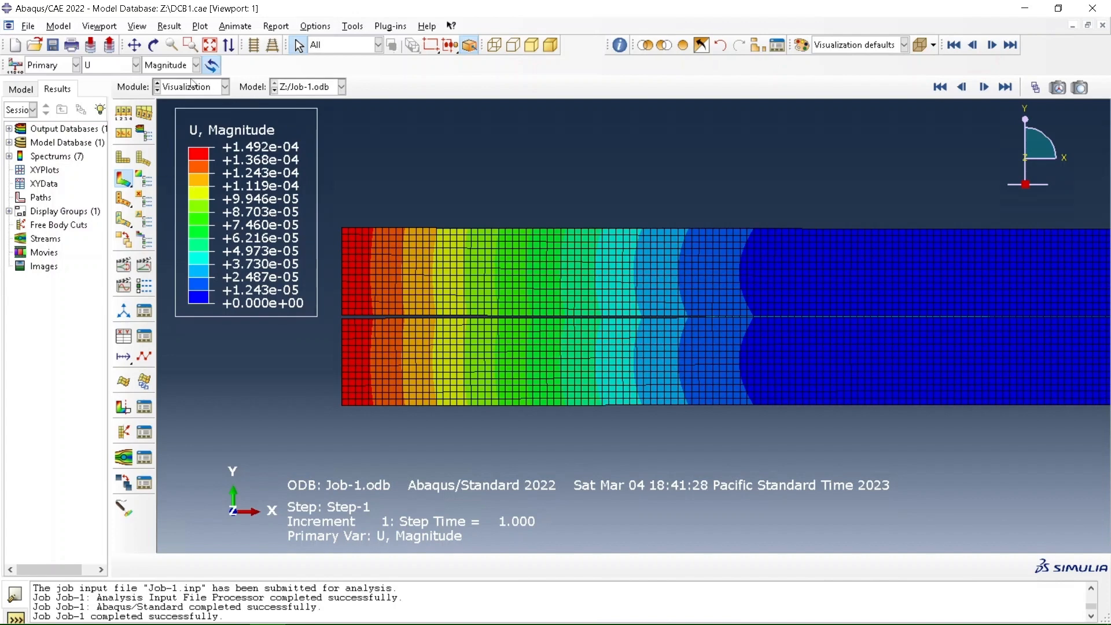
Plot the energy release rate ENRRT11 for the AdhesiveBottom/BottomCantilever interface and examine it at the crack tip
{"action": "left_click", "coordinate": [136, 66]}
{"action": "left_click", "coordinate": [128, 180]}
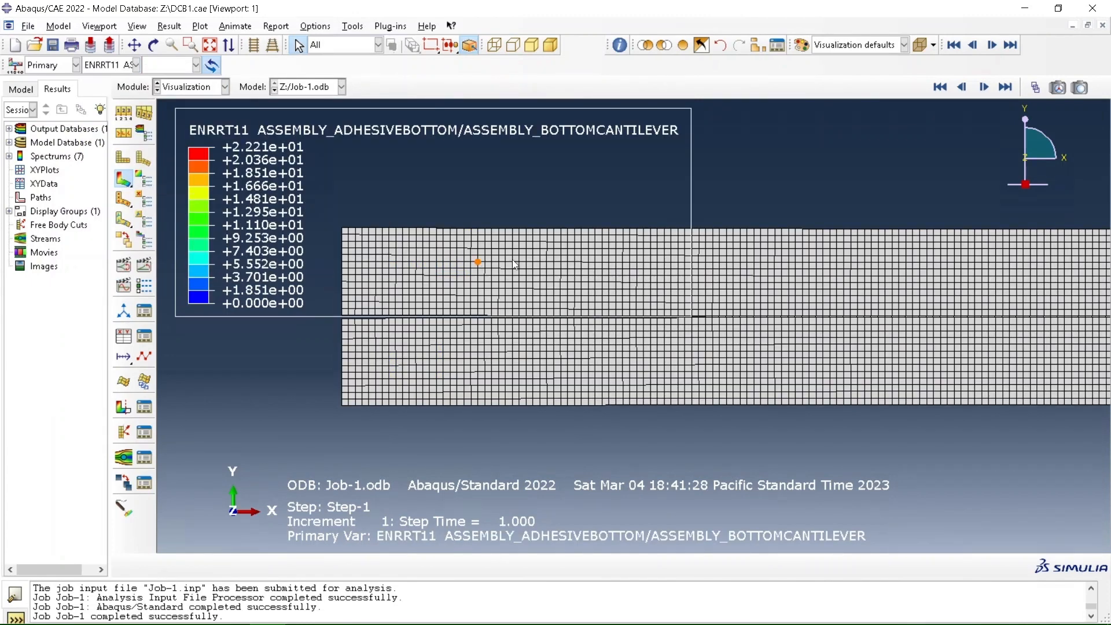
{"action": "scroll", "coordinate": [699, 314], "scroll_direction": "up", "scroll_amount": 2}
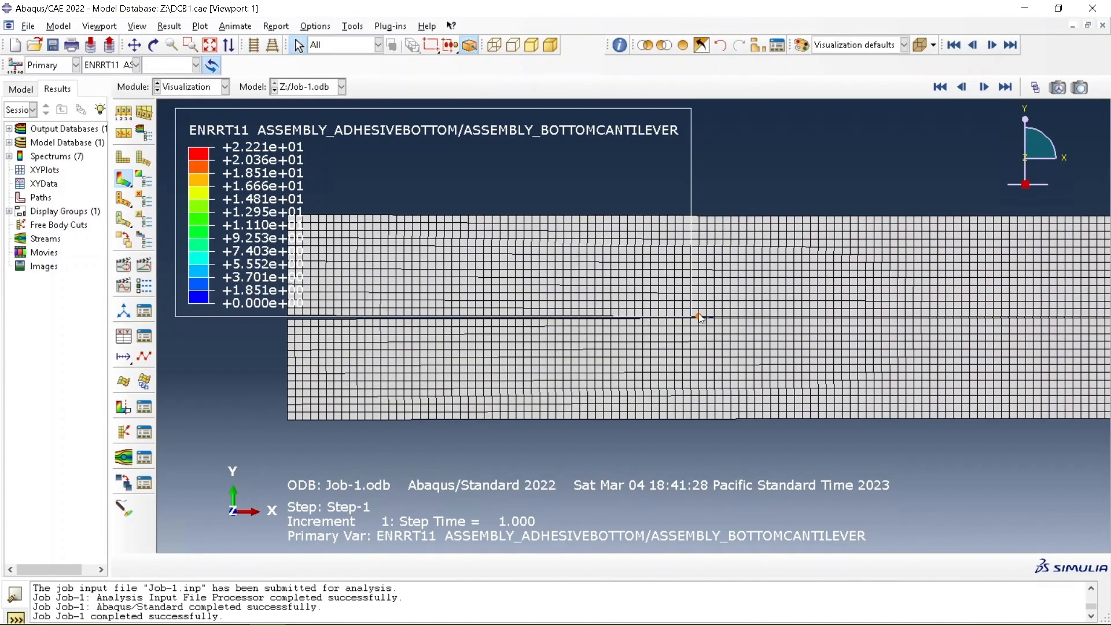
{"action": "scroll", "coordinate": [699, 314], "scroll_direction": "up", "scroll_amount": 3}
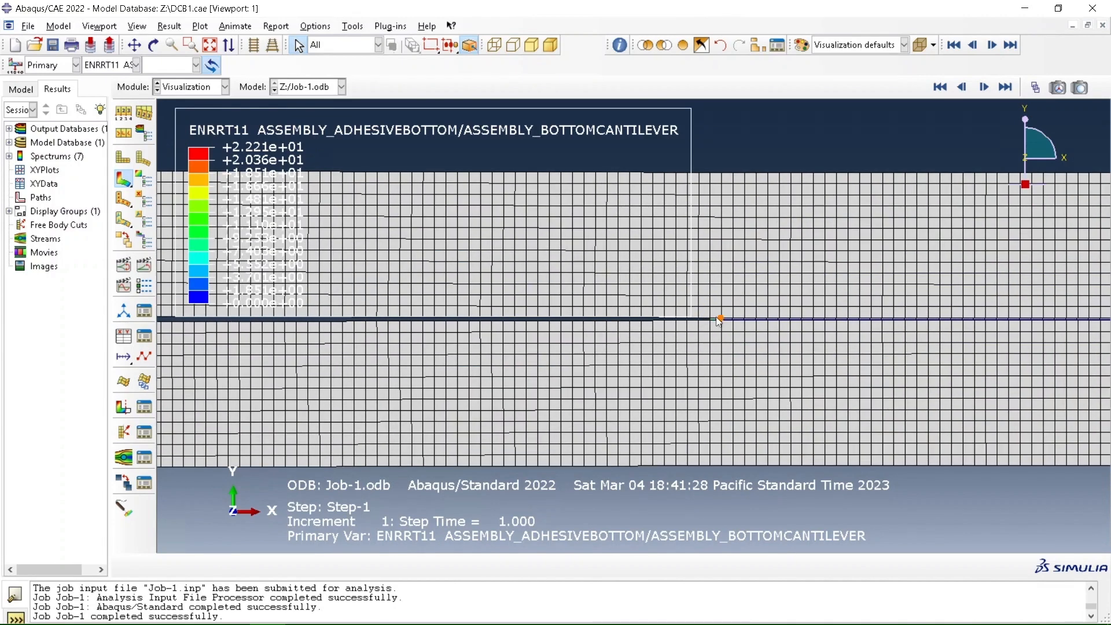
{"action": "scroll", "coordinate": [709, 317], "scroll_direction": "up", "scroll_amount": 5}
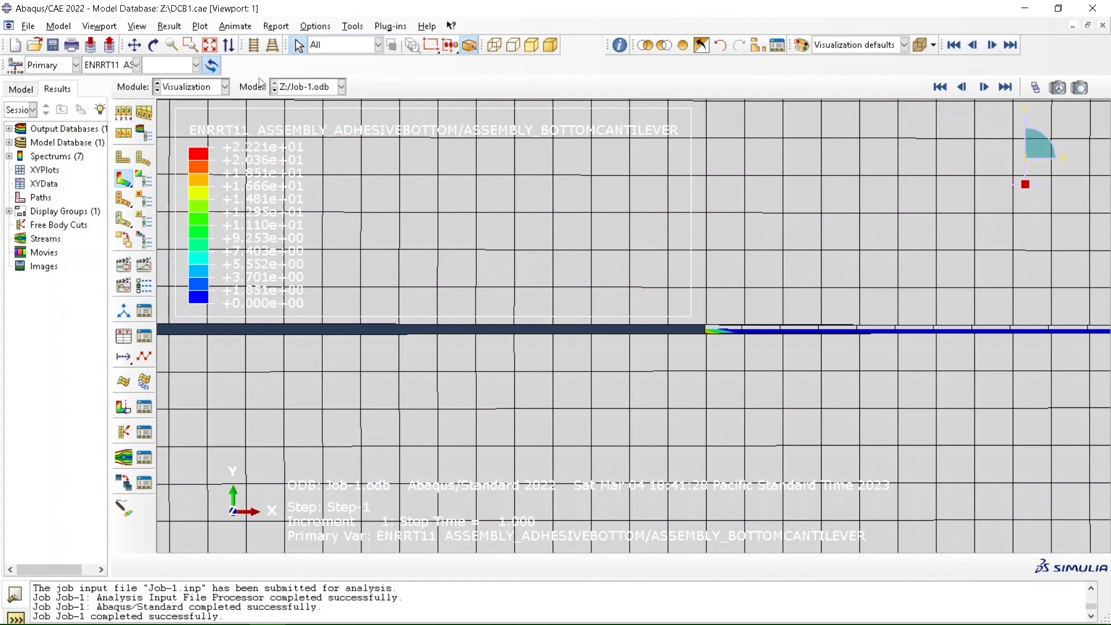
Plot the energy release rate ENRRT11 for the AdhesiveTop/TopCantilever interface and inspect it along the beam
{"action": "left_click", "coordinate": [135, 65]}
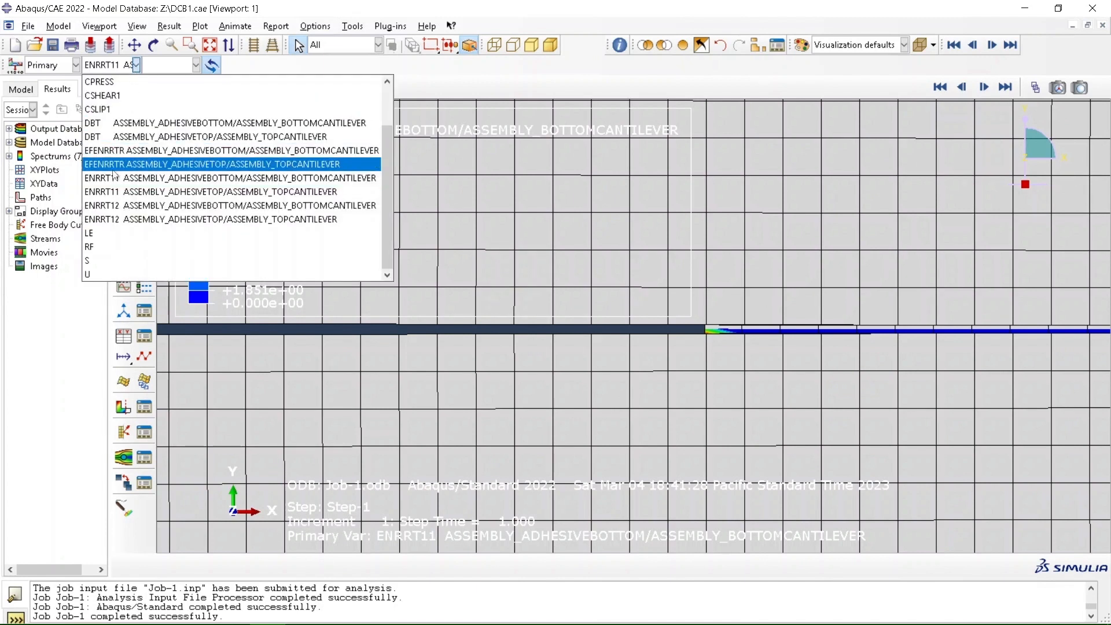
{"action": "left_click", "coordinate": [115, 192]}
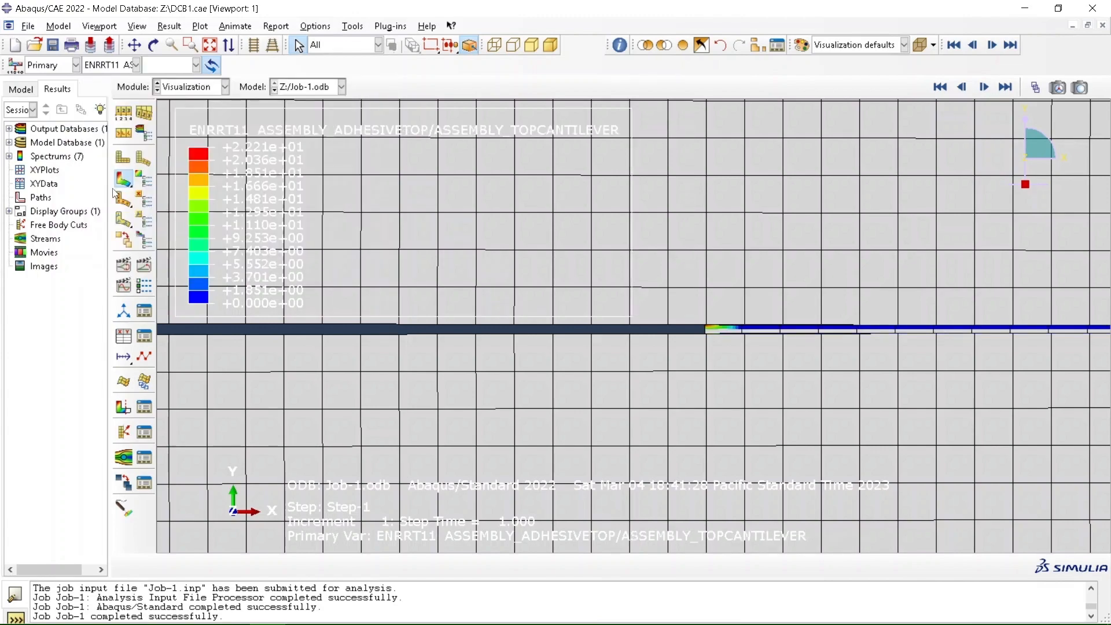
{"action": "scroll", "coordinate": [476, 195], "scroll_direction": "down", "scroll_amount": 5}
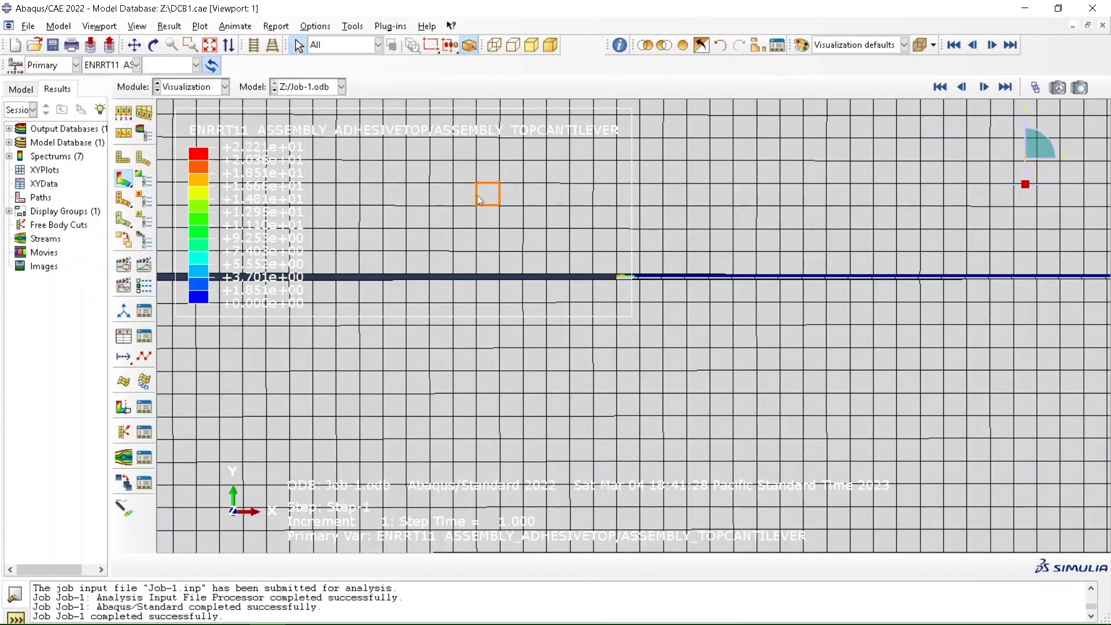
{"action": "scroll", "coordinate": [476, 195], "scroll_direction": "down", "scroll_amount": 3}
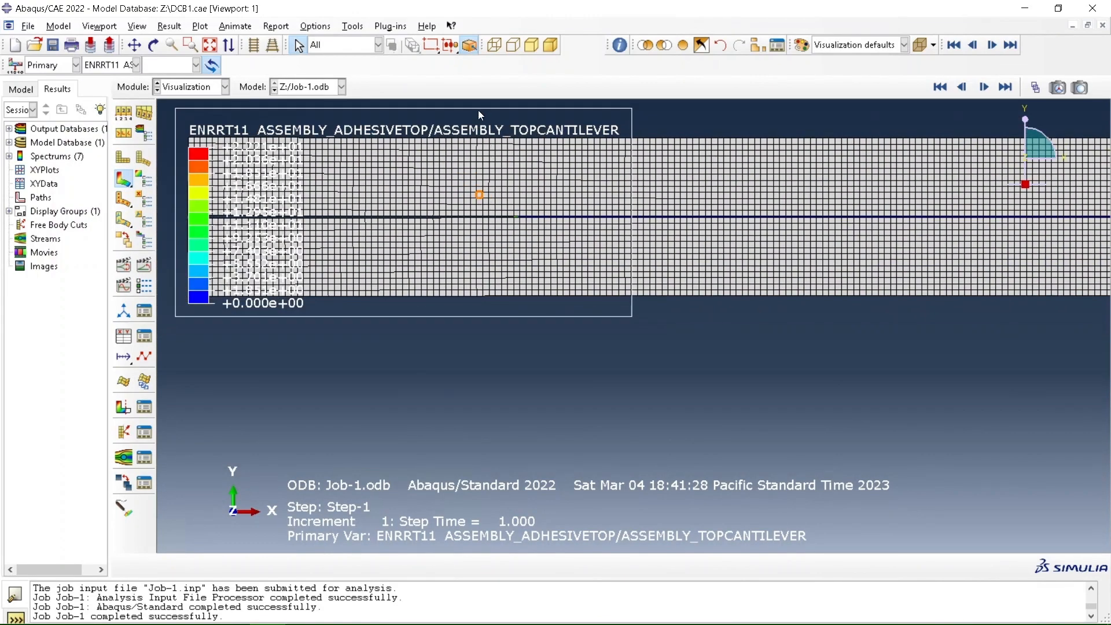
{"action": "scroll", "coordinate": [478, 110], "scroll_direction": "down", "scroll_amount": 2}
{"action": "scroll", "coordinate": [772, 276], "scroll_direction": "down", "scroll_amount": 4}
{"action": "scroll", "coordinate": [773, 276], "scroll_direction": "up", "scroll_amount": 1}
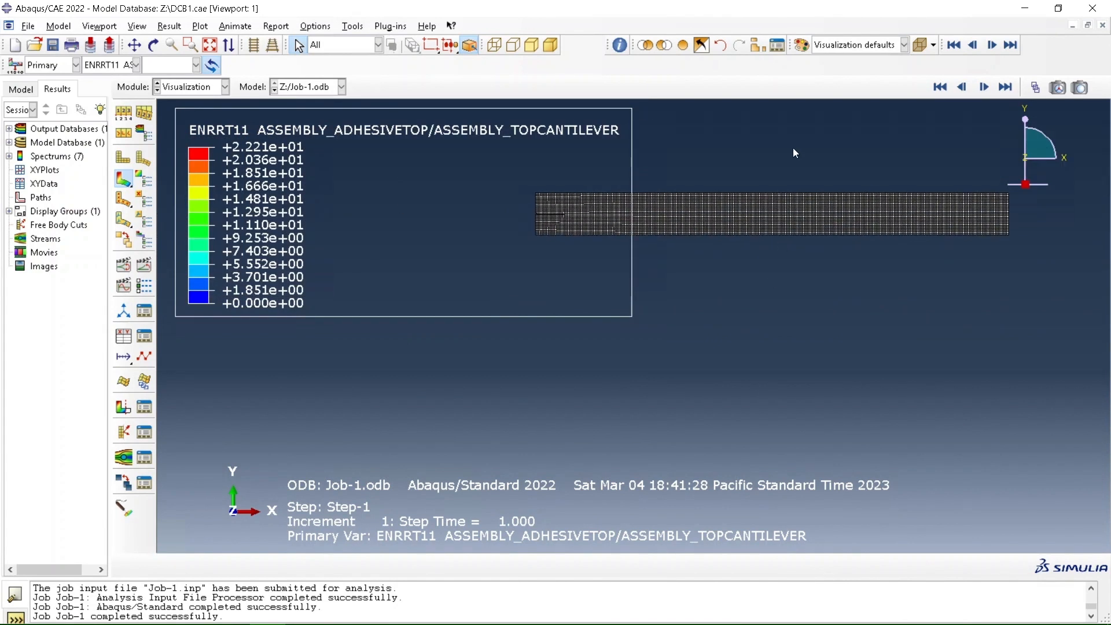
{"action": "scroll", "coordinate": [792, 146], "scroll_direction": "up", "scroll_amount": 2}
{"action": "scroll", "coordinate": [792, 150], "scroll_direction": "up", "scroll_amount": 2}
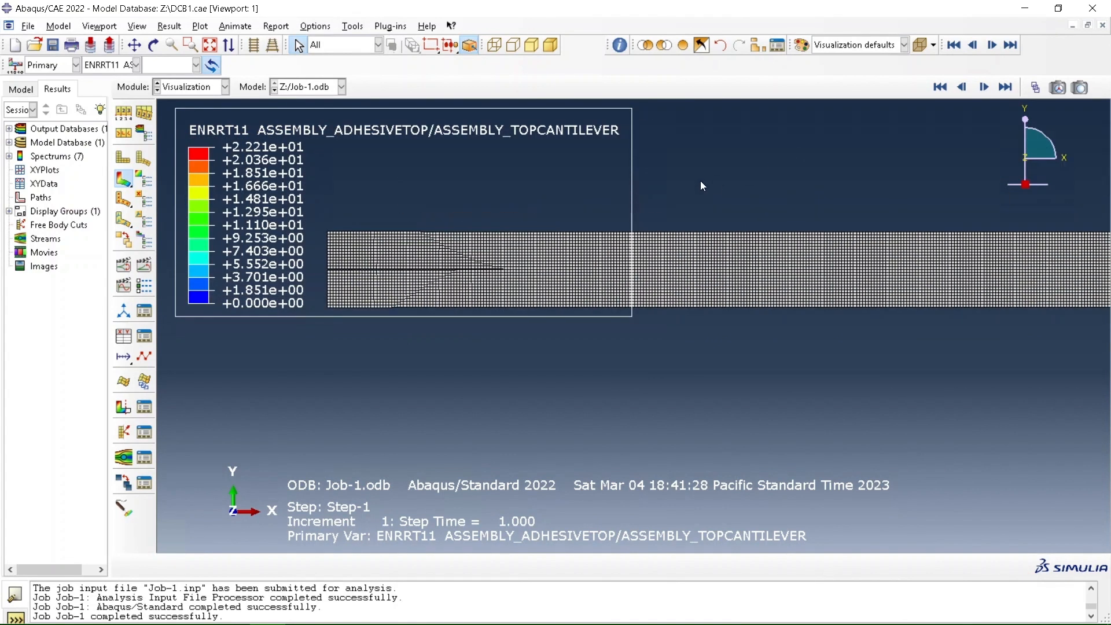